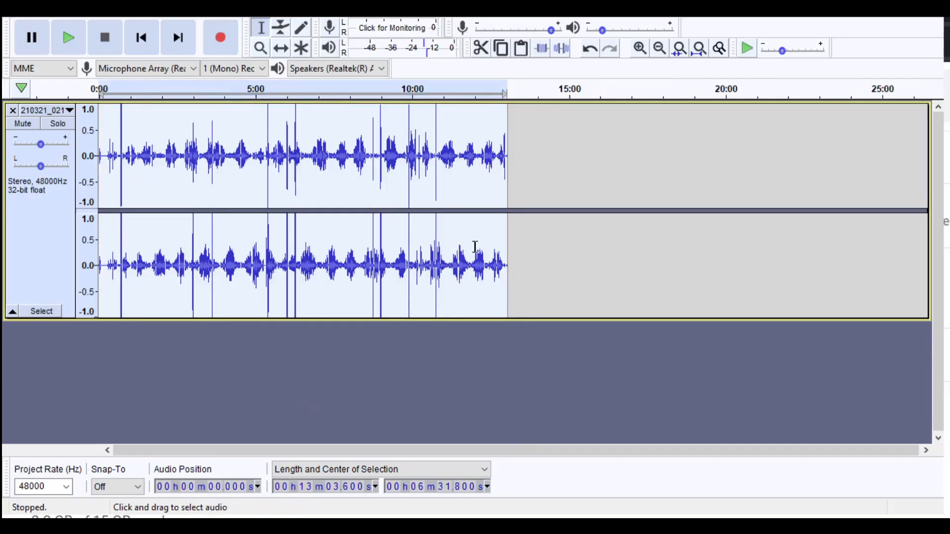
# - Play the recording from its very beginning and stop playback after the opening sounds
pyautogui.click(321, 171)
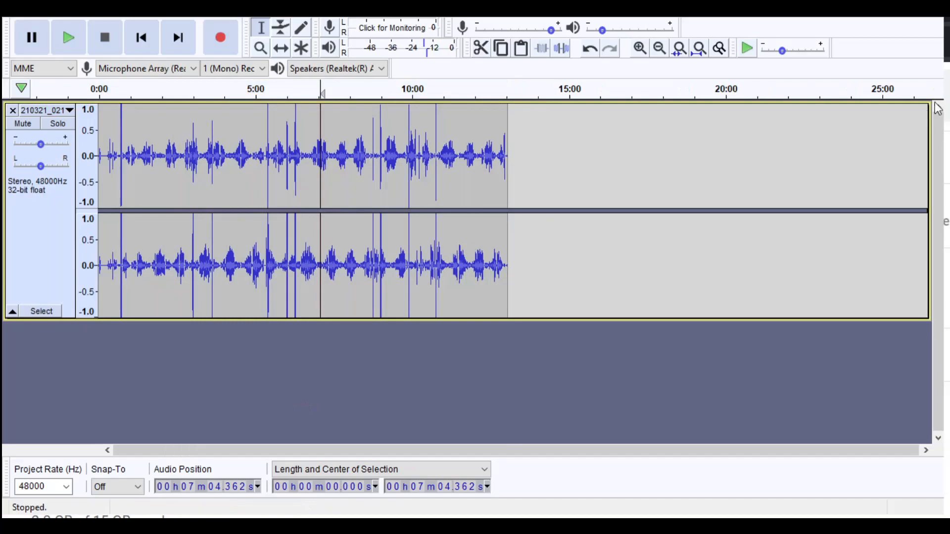
pyautogui.click(640, 48)
pyautogui.click(640, 48)
pyautogui.click(141, 37)
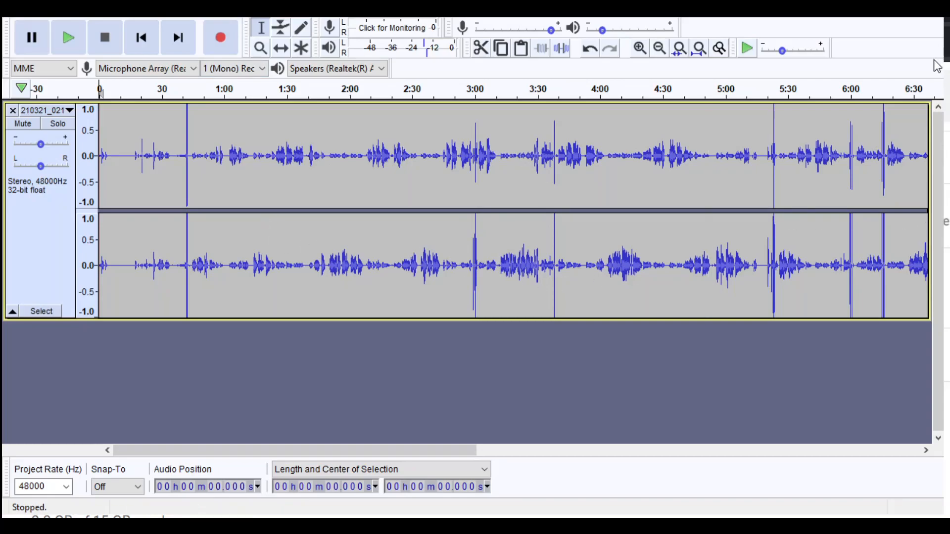
pyautogui.click(640, 48)
pyautogui.click(640, 48)
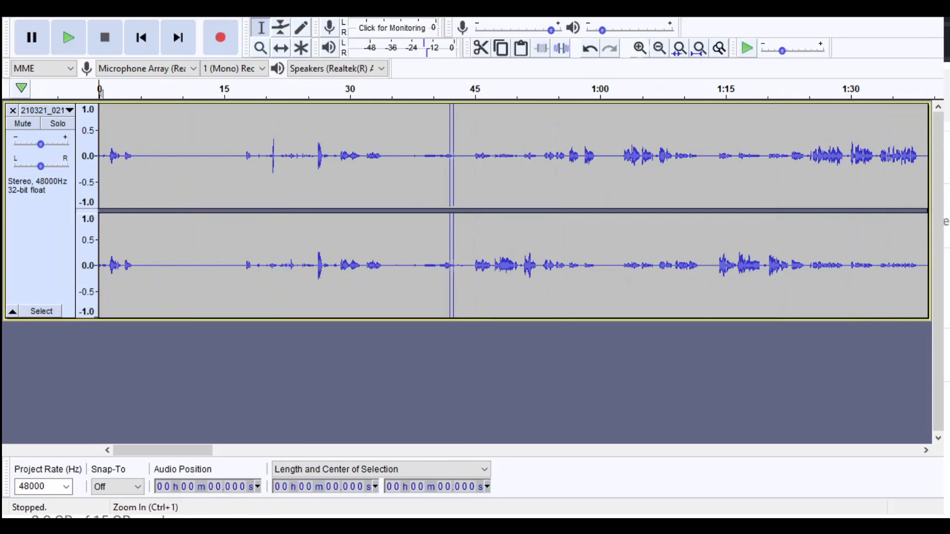
pyautogui.click(640, 48)
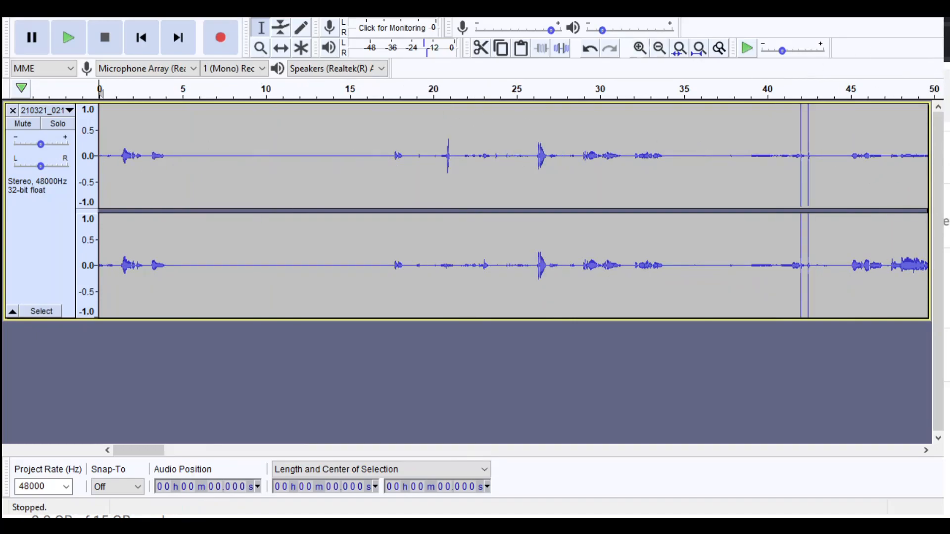
pyautogui.click(640, 48)
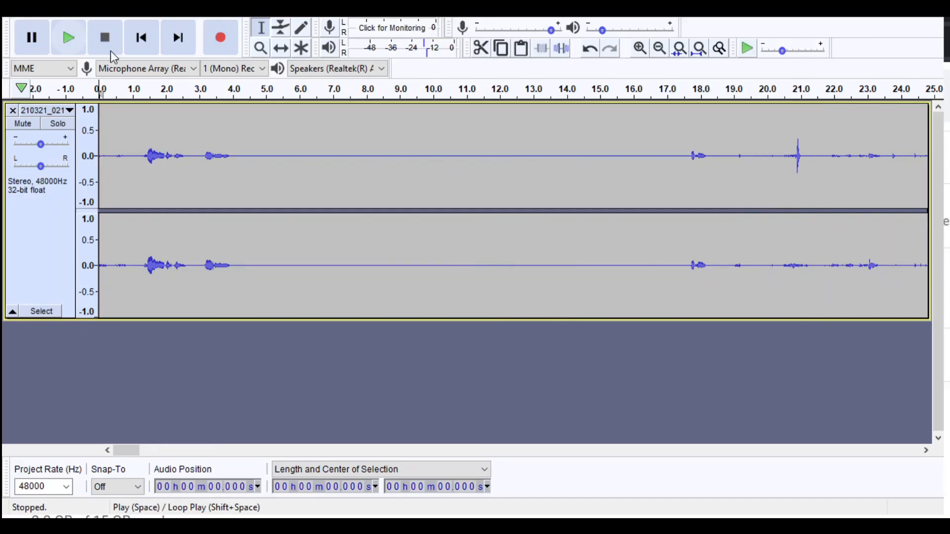
pyautogui.press('space')
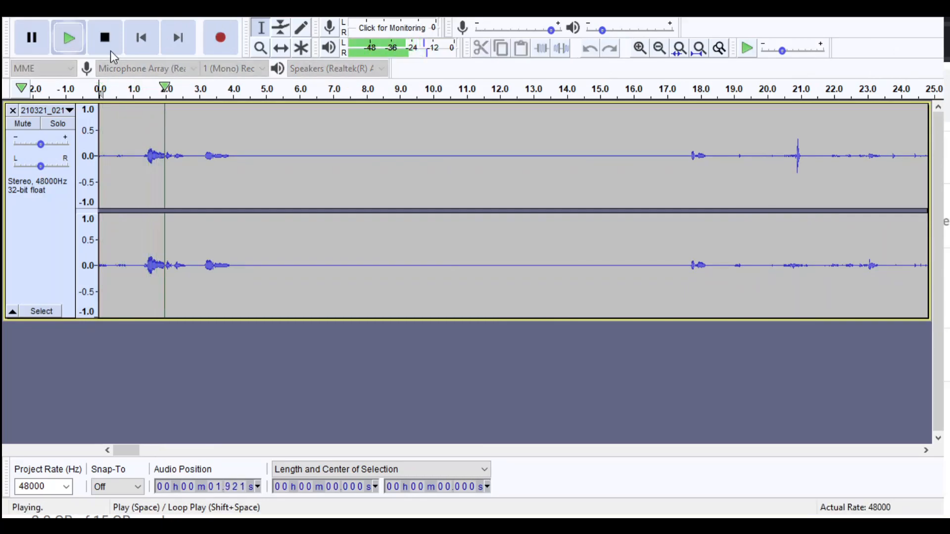
pyautogui.click(153, 45)
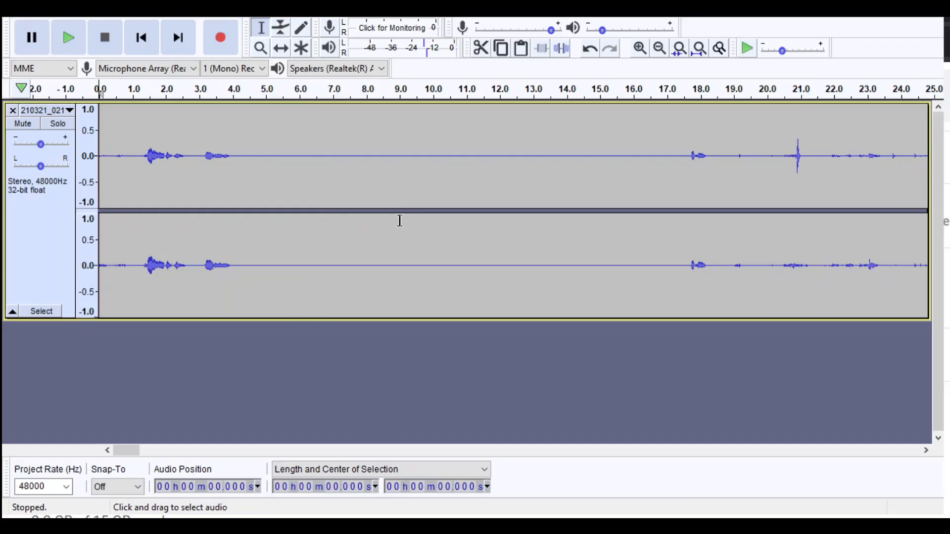
# - Select the silent gap after the opening sounds, from about 4.2 s to 17.5 s
pyautogui.moveTo(135, 226); pyautogui.dragTo(301, 244)
pyautogui.click(292, 249)
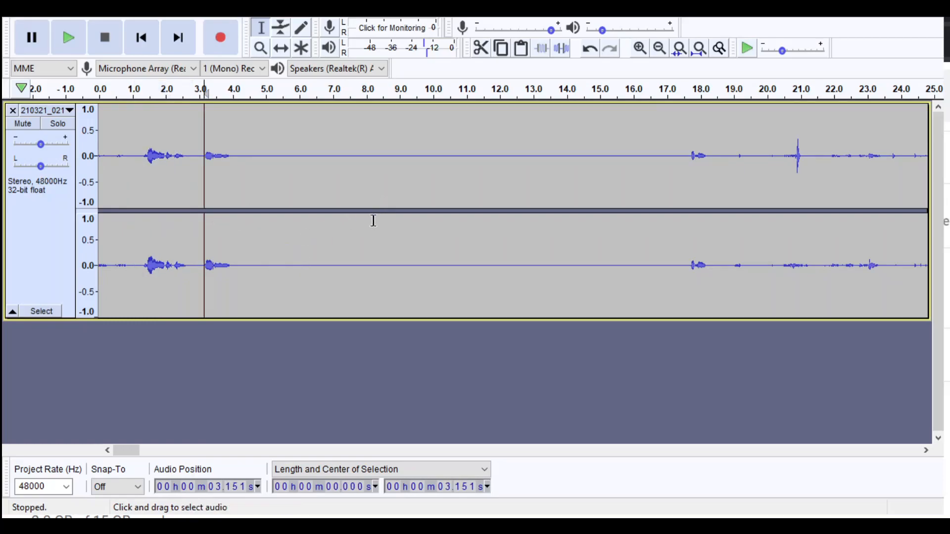
pyautogui.moveTo(241, 225); pyautogui.dragTo(684, 270)
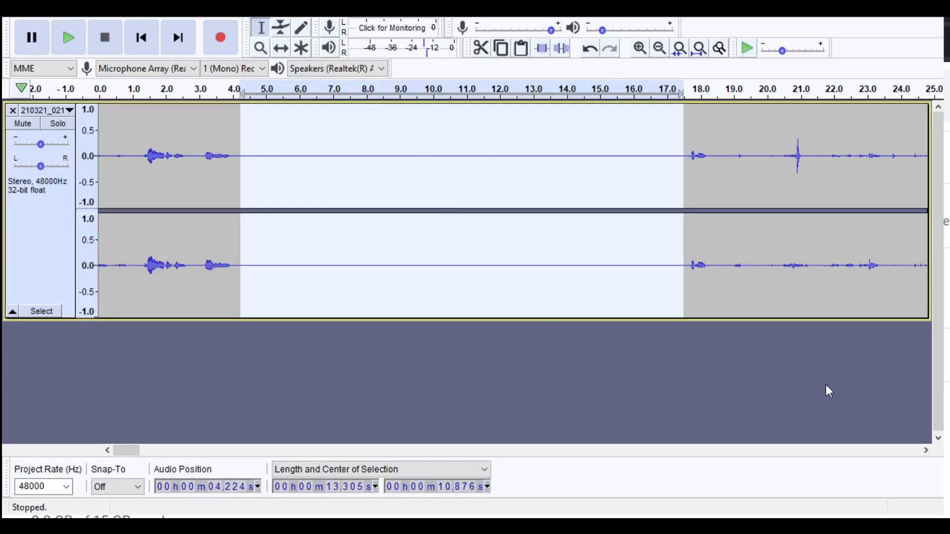
# - Place the cursor at the end of the silent gap, at about 17.5 s, and view the whole recording
pyautogui.click(555, 267)
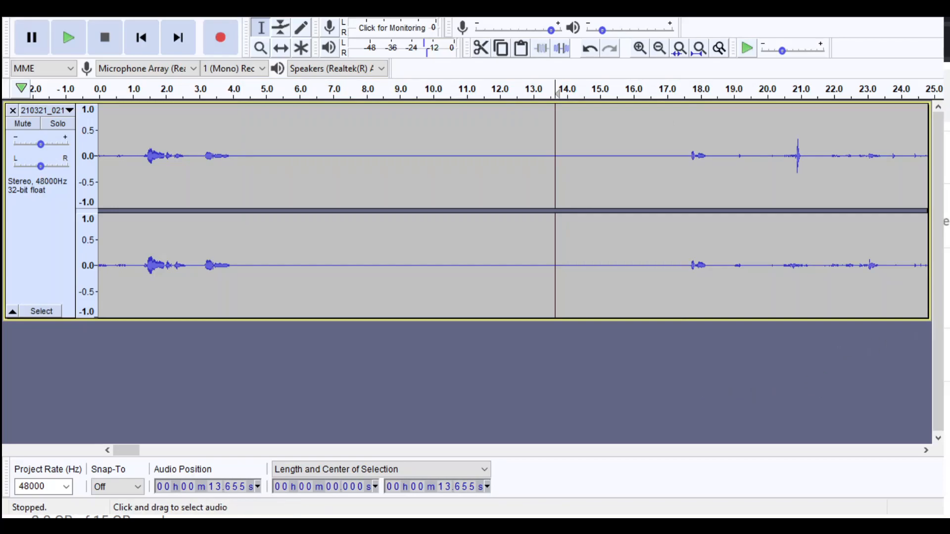
pyautogui.click(685, 267)
pyautogui.click(659, 48)
pyautogui.click(660, 48)
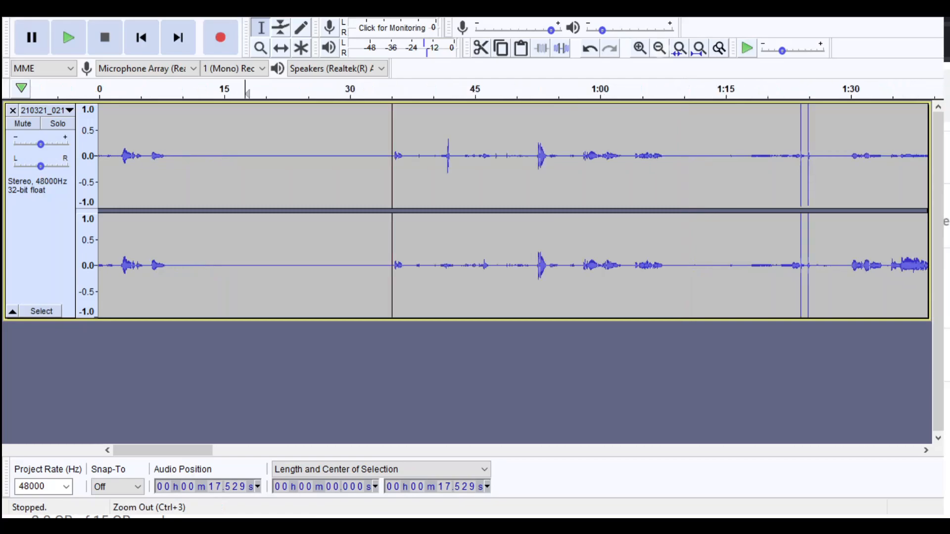
pyautogui.click(659, 48)
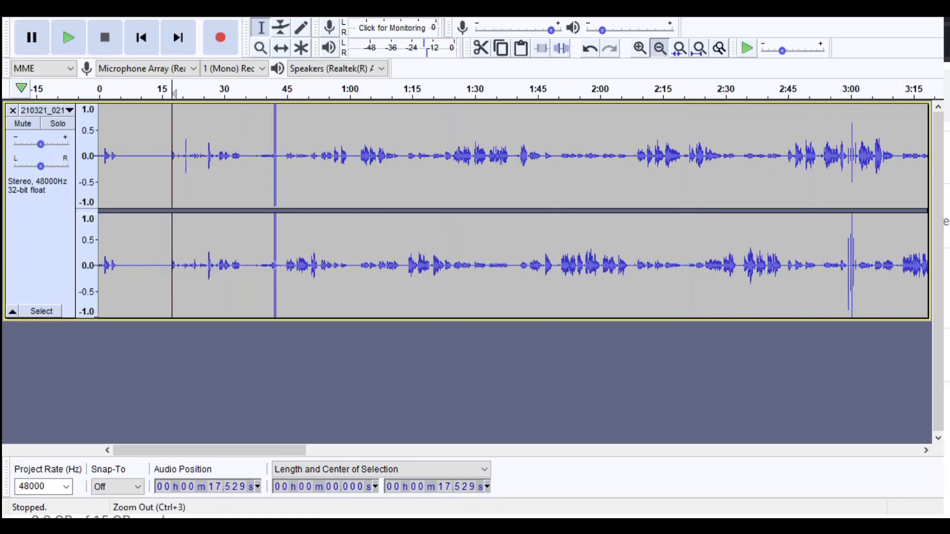
pyautogui.click(659, 48)
pyautogui.click(659, 48)
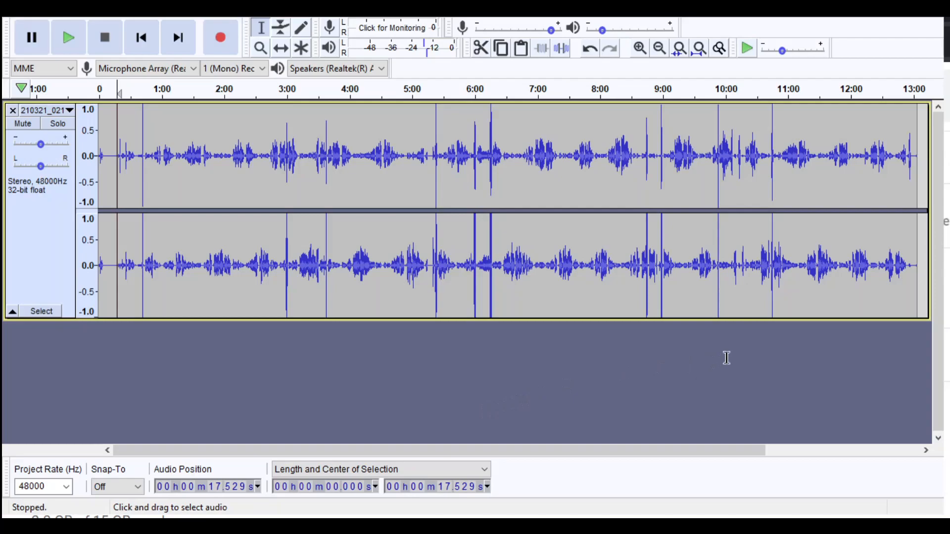
# - Select the cluster of sharp spikes around 3:00, from about 2:59.3 to 3:01.2
pyautogui.click(284, 284)
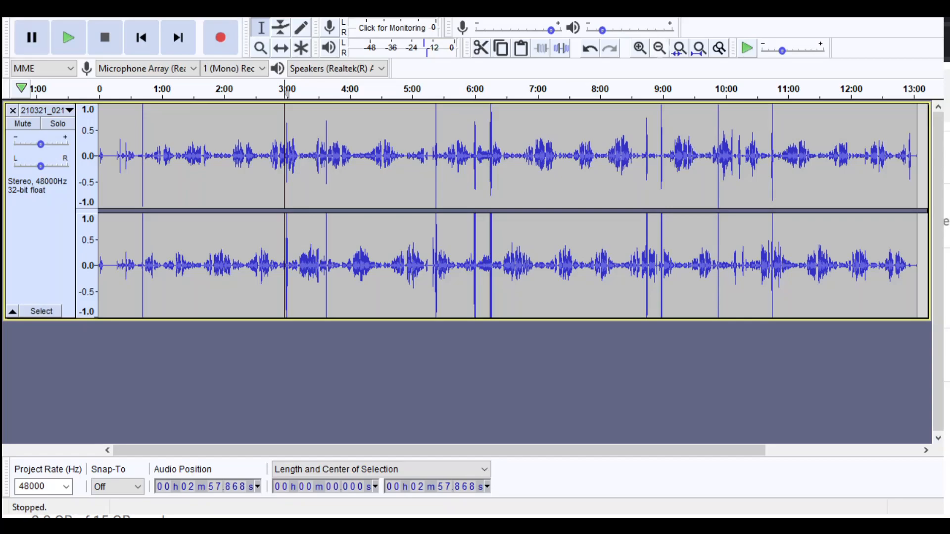
pyautogui.click(640, 48)
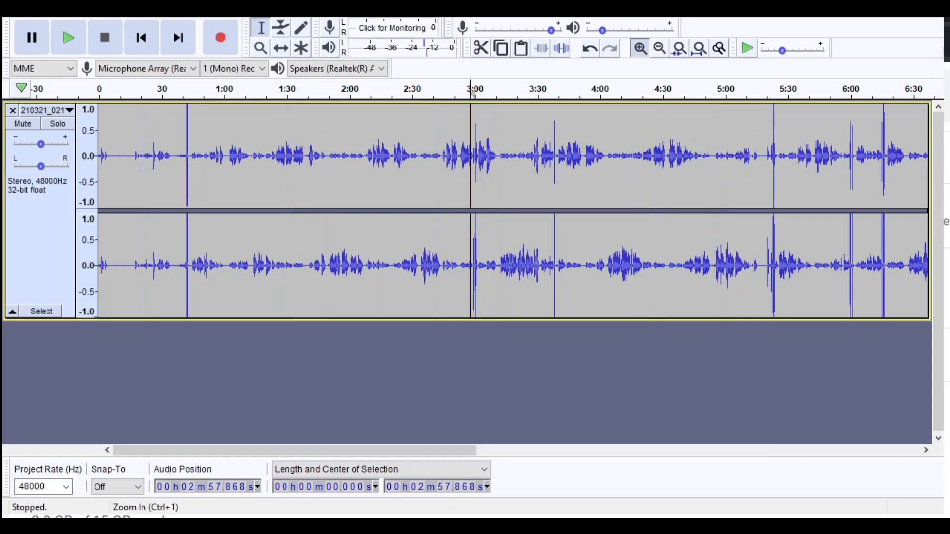
pyautogui.click(639, 48)
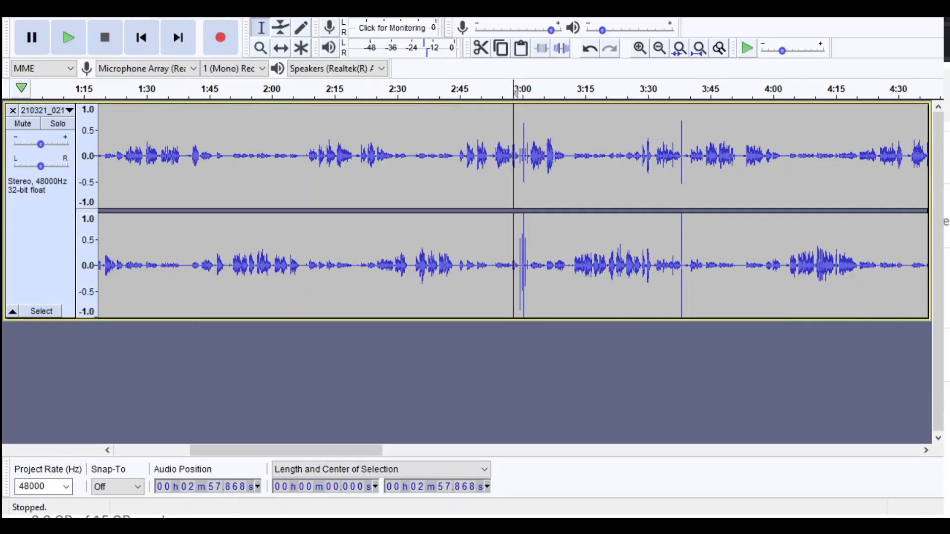
pyautogui.click(640, 48)
pyautogui.click(640, 48)
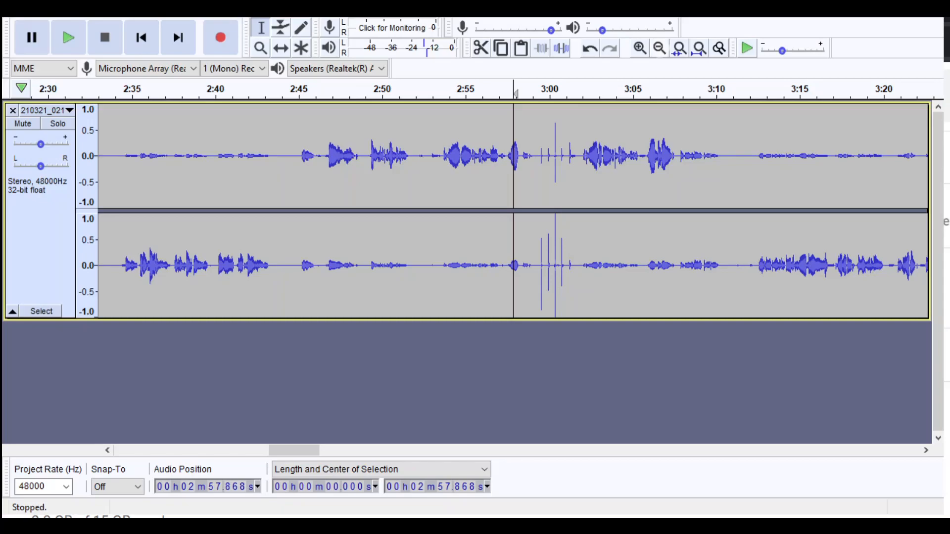
pyautogui.click(640, 48)
pyautogui.moveTo(561, 259); pyautogui.dragTo(622, 275)
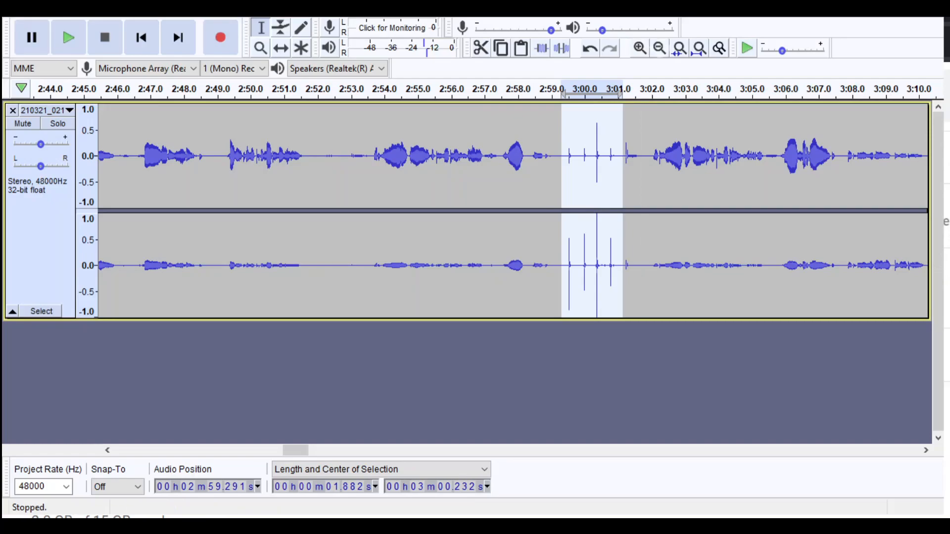
# - Place the cursor at about 41.3 s, just before the first full-height spikes, and inspect them up close
pyautogui.click(659, 48)
pyautogui.click(660, 48)
pyautogui.click(659, 48)
pyautogui.click(660, 48)
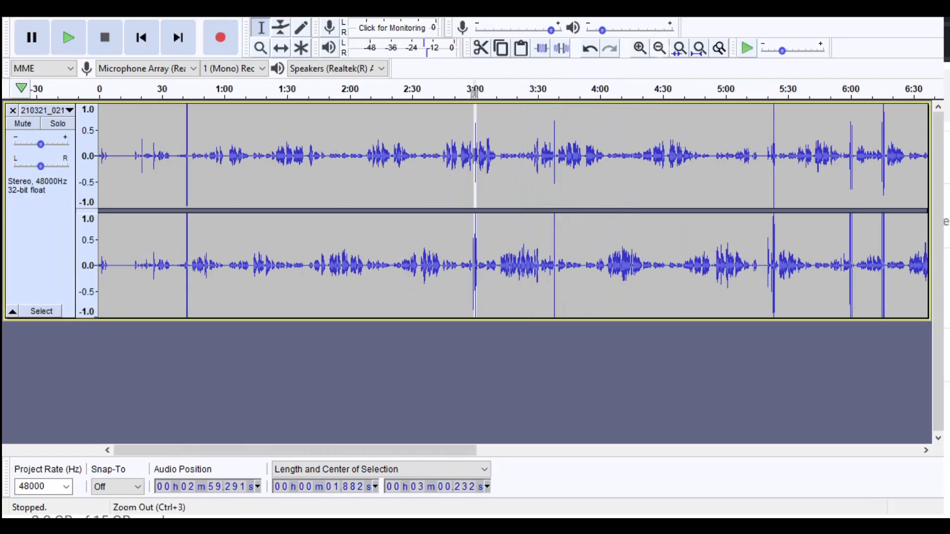
pyautogui.click(660, 48)
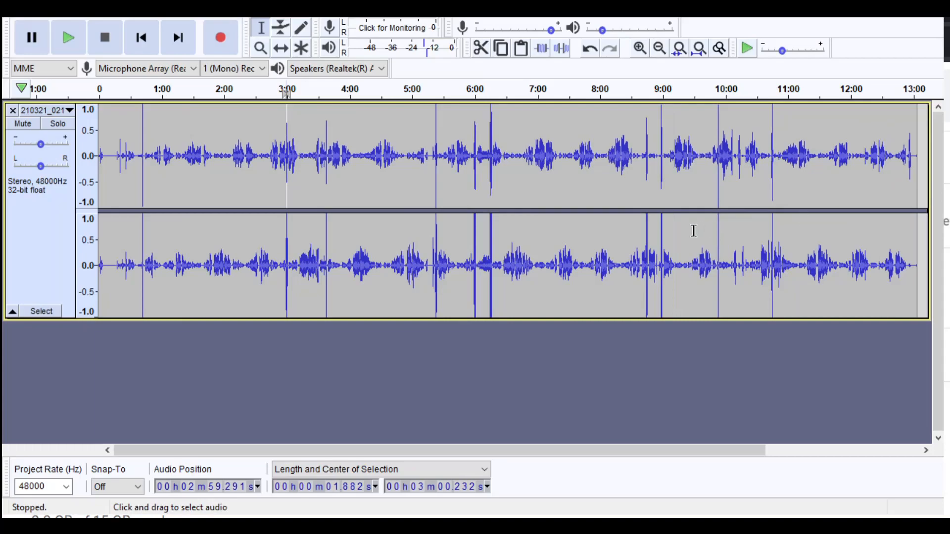
pyautogui.click(212, 292)
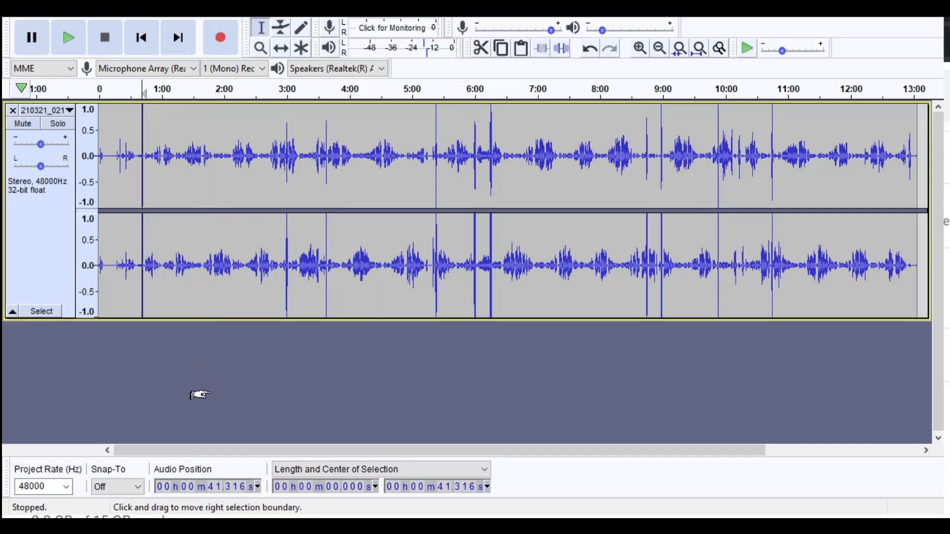
pyautogui.click(640, 48)
pyautogui.click(640, 48)
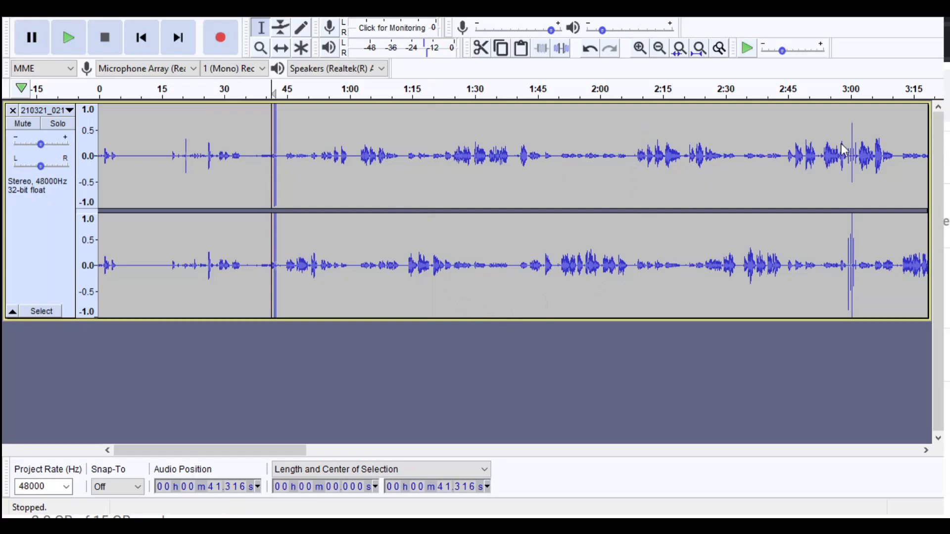
pyautogui.click(640, 48)
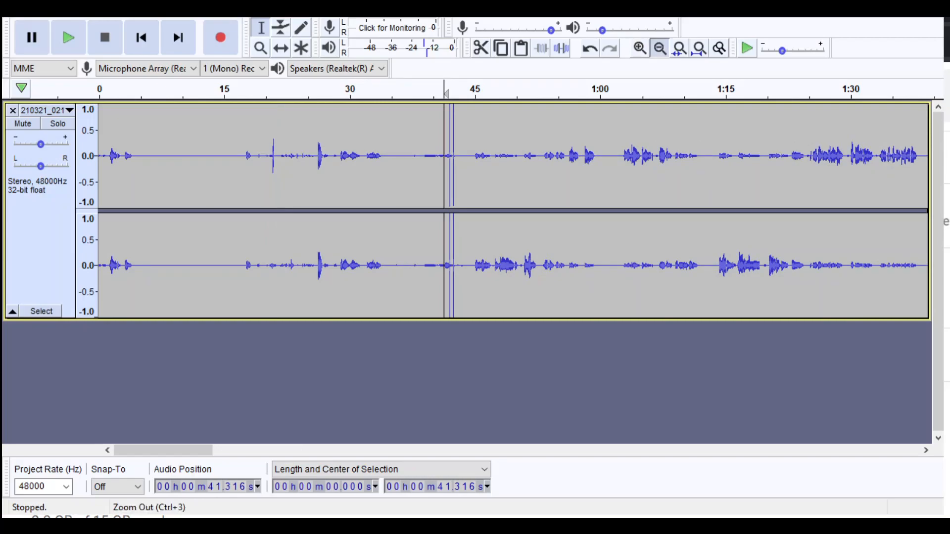
# - Examine the spikes near 42 s against the surrounding waveform and the whole recording at several magnifications
pyautogui.click(660, 48)
pyautogui.click(660, 48)
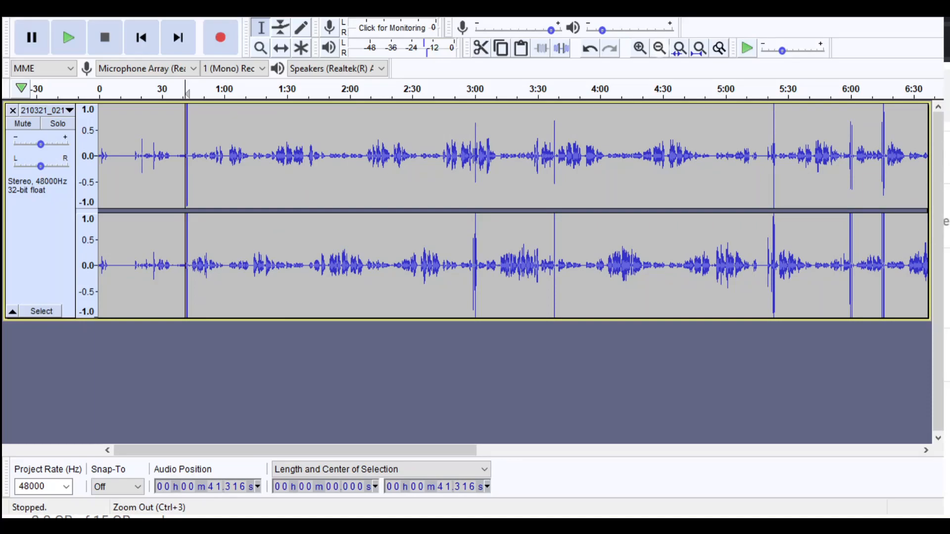
pyautogui.click(640, 48)
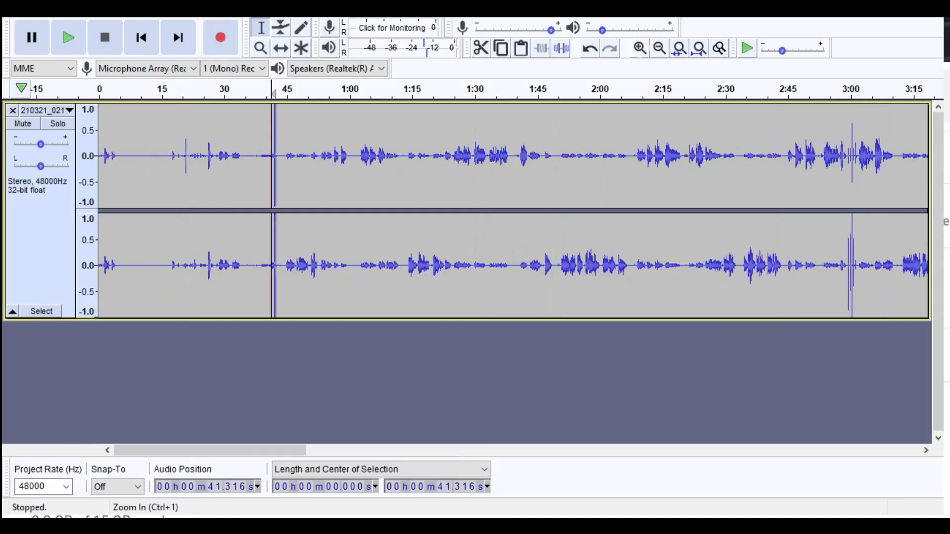
pyautogui.click(640, 48)
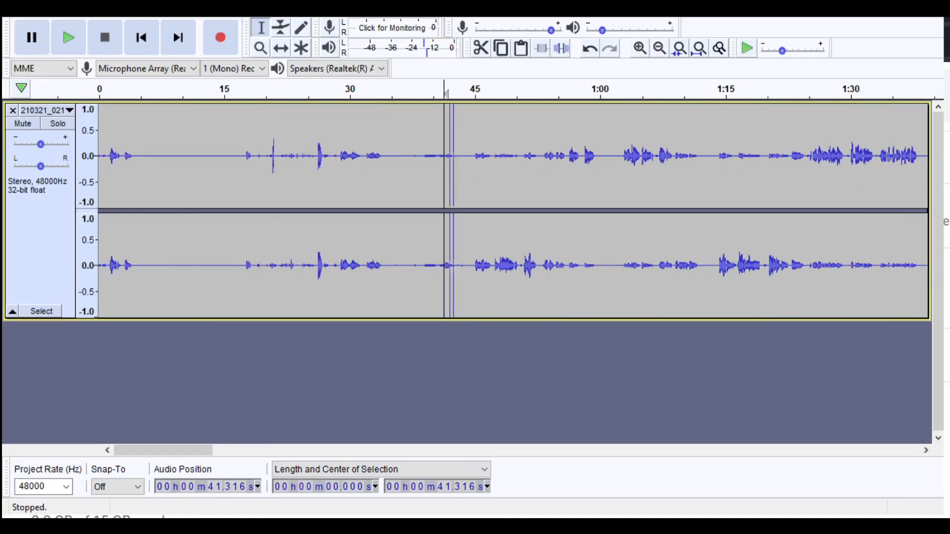
pyautogui.click(660, 48)
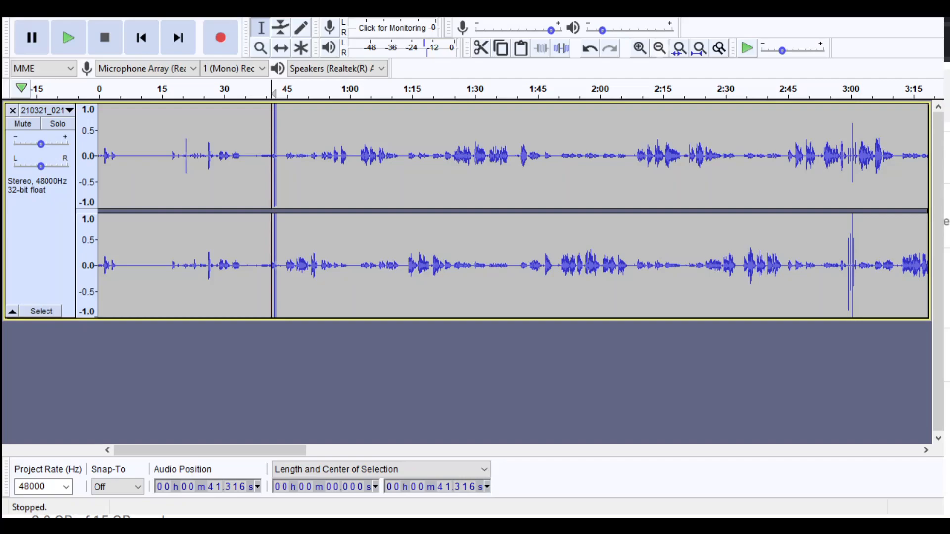
pyautogui.click(660, 48)
pyautogui.click(659, 48)
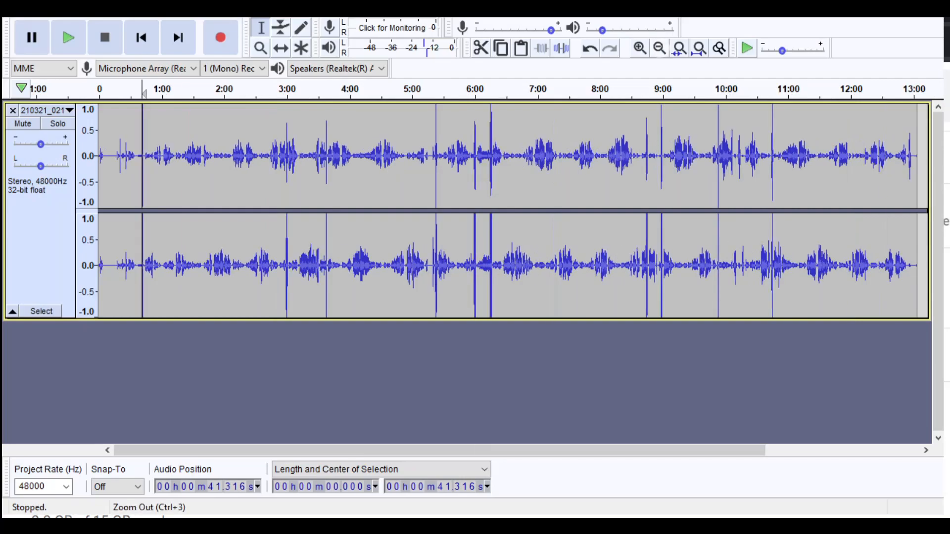
pyautogui.click(660, 48)
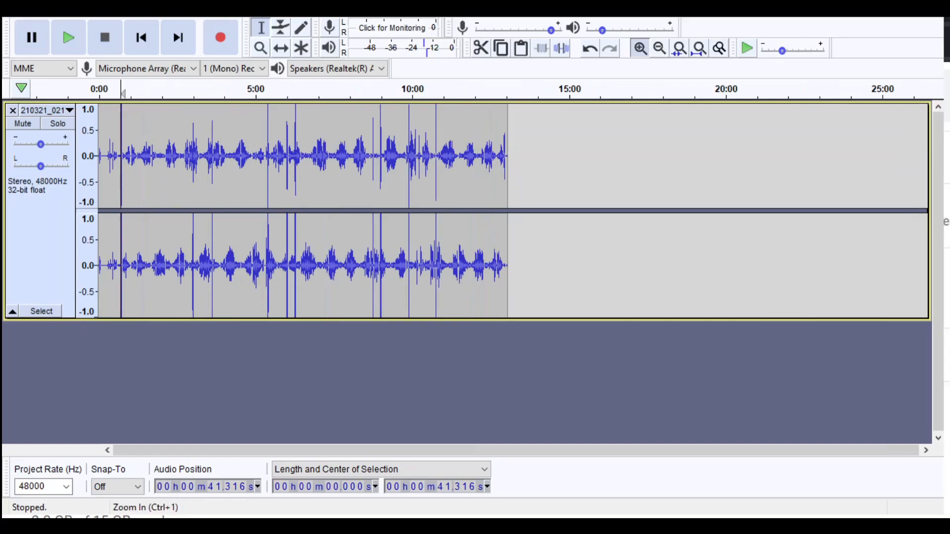
pyautogui.click(639, 48)
pyautogui.click(640, 48)
pyautogui.click(640, 48)
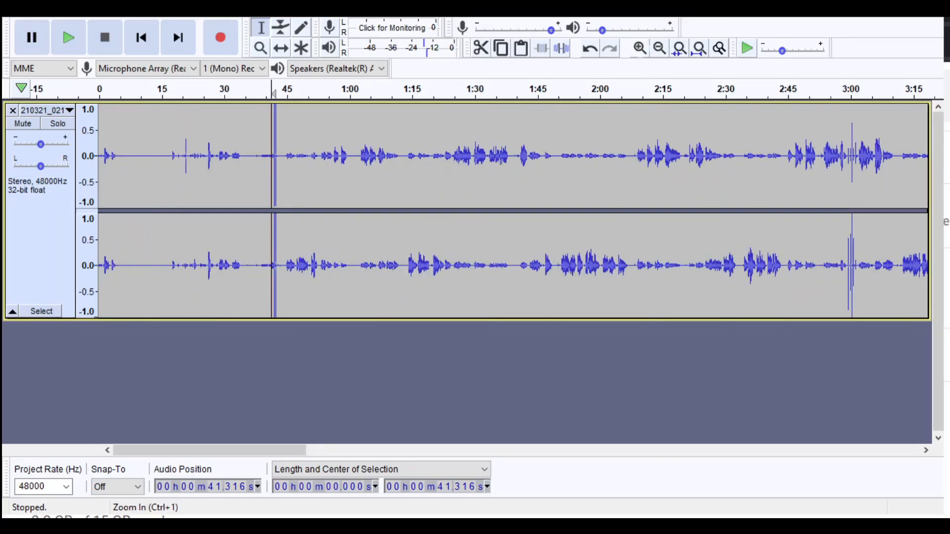
# - Place the cursor at about 16.1 s, before the second group of sounds, and review the full recording's waveform
pyautogui.moveTo(167, 242); pyautogui.dragTo(236, 243)
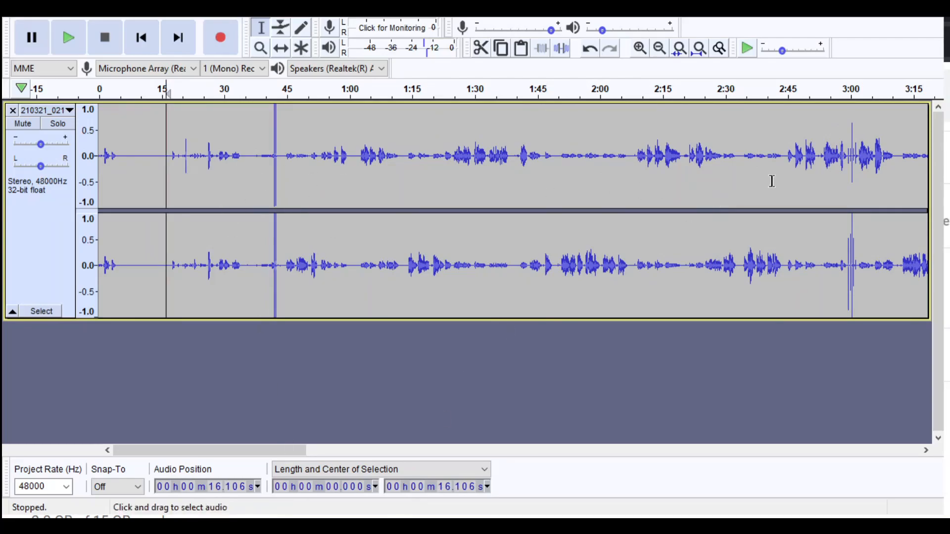
pyautogui.click(639, 48)
pyautogui.click(659, 48)
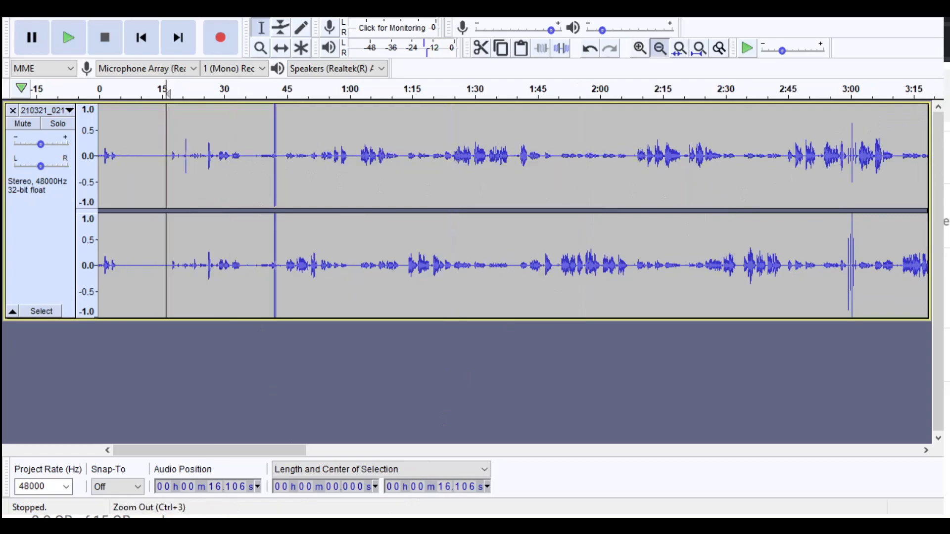
pyautogui.click(659, 48)
pyautogui.click(660, 48)
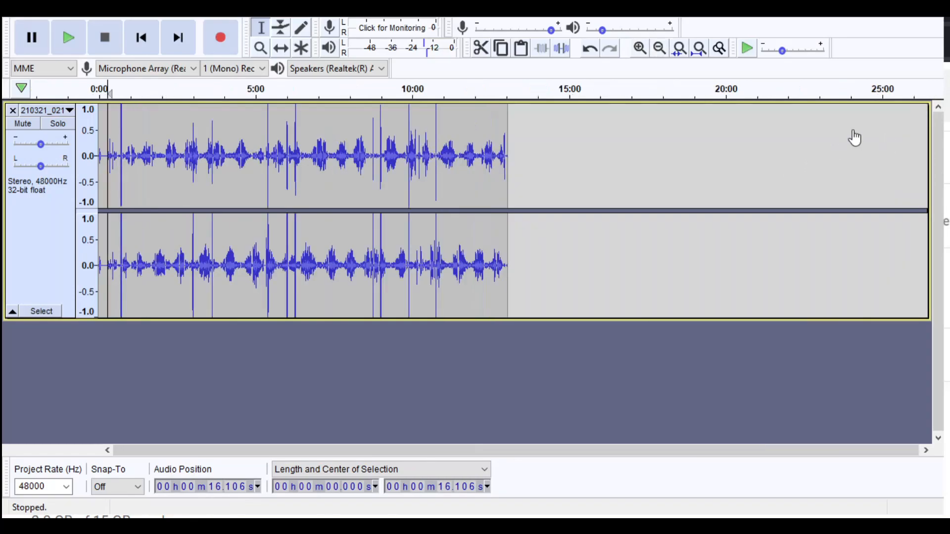
pyautogui.click(639, 48)
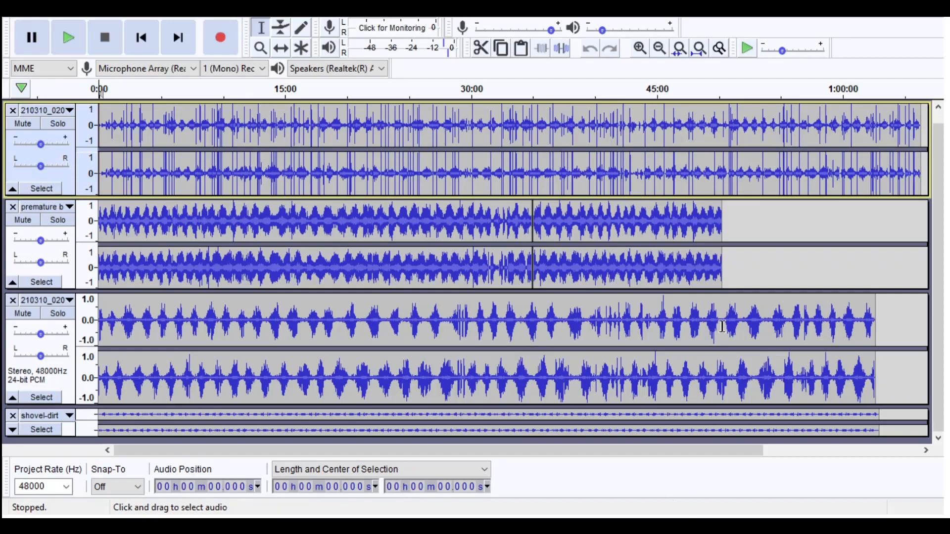
# - Look over all the stacked tracks of the multi-track project, down to the shovel-dirt track
pyautogui.scroll(-1, 722, 327)
pyautogui.scroll(1, 781, 359)
pyautogui.scroll(-1, 781, 360)
pyautogui.scroll(1, 780, 359)
pyautogui.scroll(-1, 781, 359)
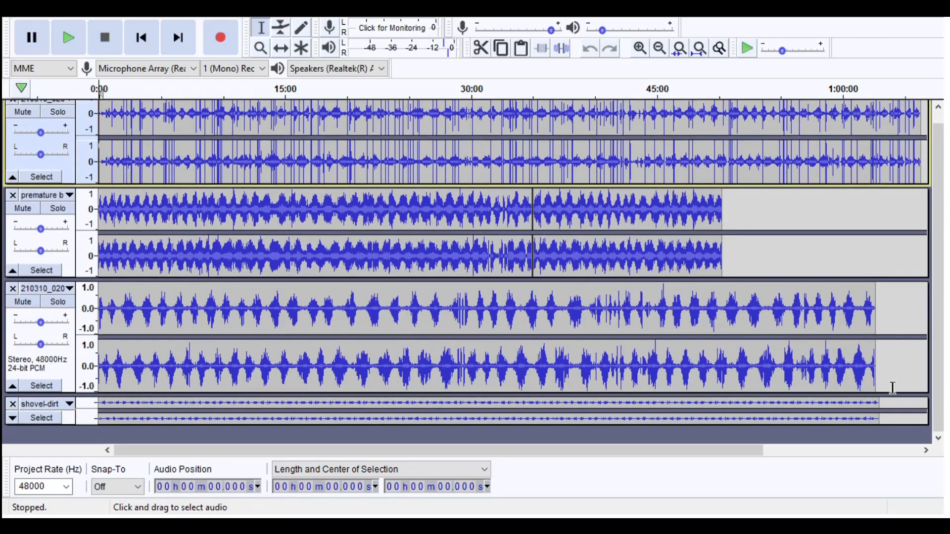
# - Place the cursor at about 2 min 29 s in the first track and inspect all tracks at several magnifications
pyautogui.scroll(1, 892, 388)
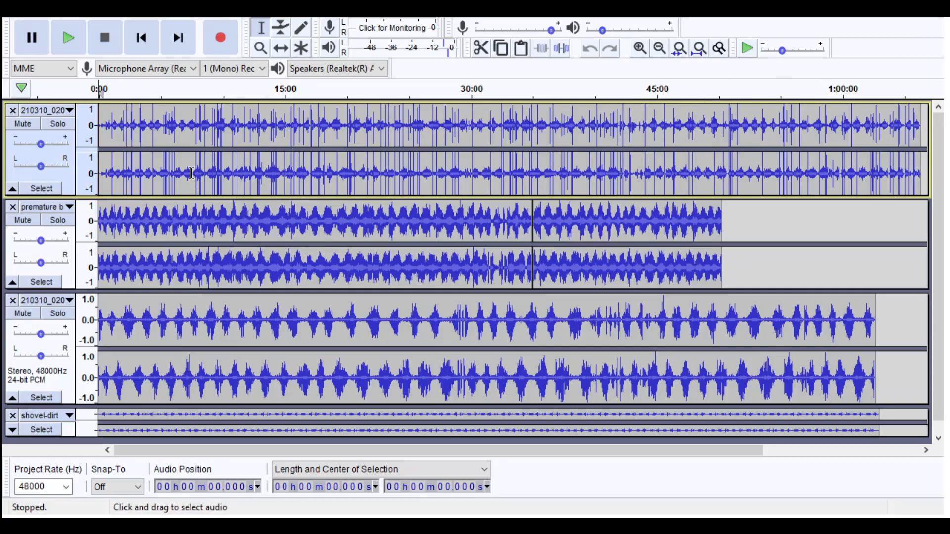
pyautogui.click(130, 173)
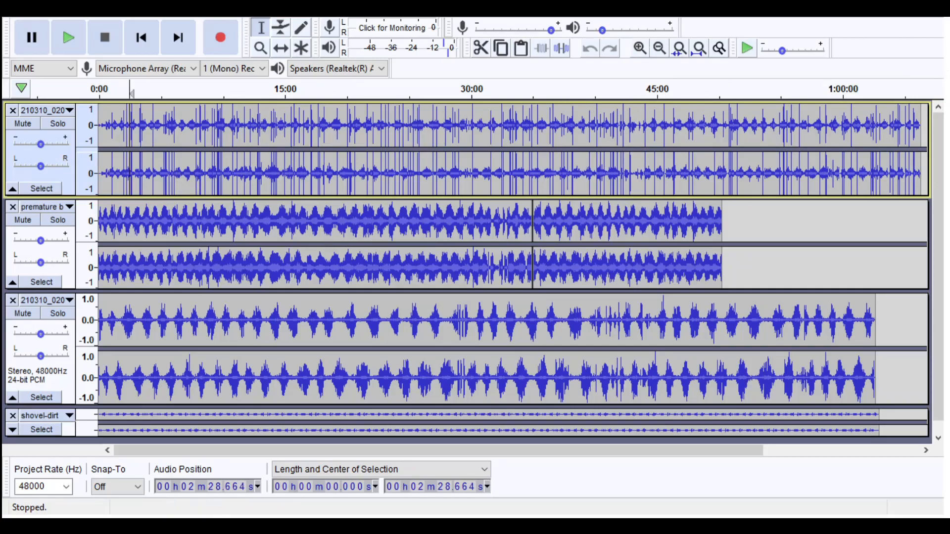
pyautogui.click(640, 48)
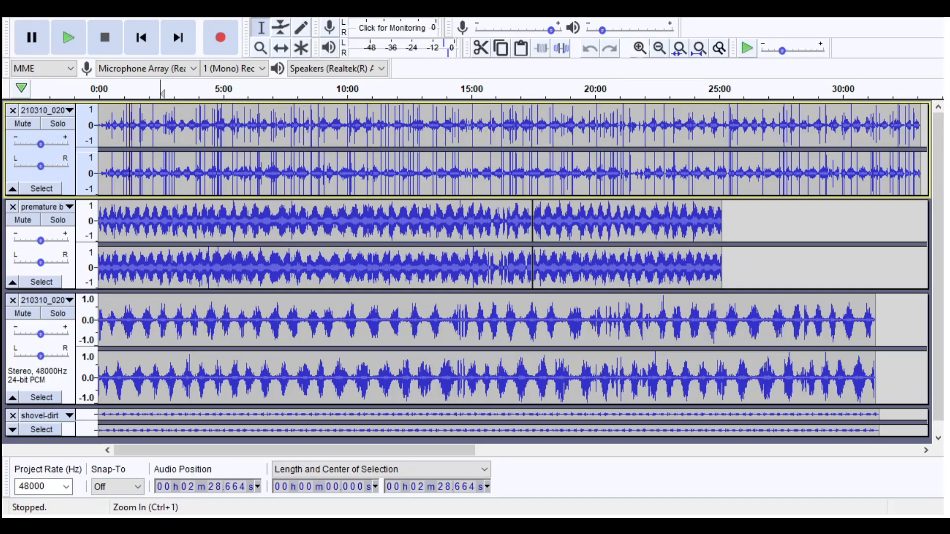
pyautogui.click(660, 48)
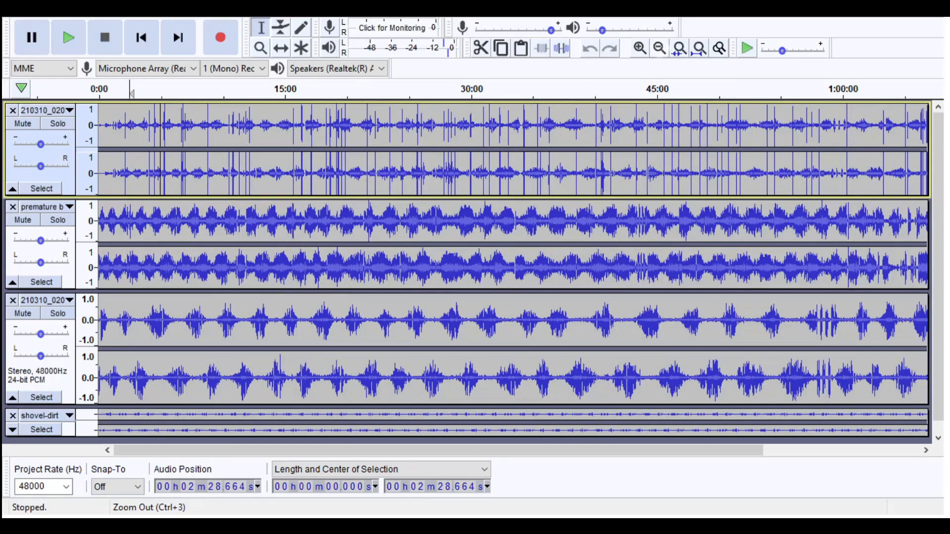
pyautogui.hotkey('ctrl', '3')
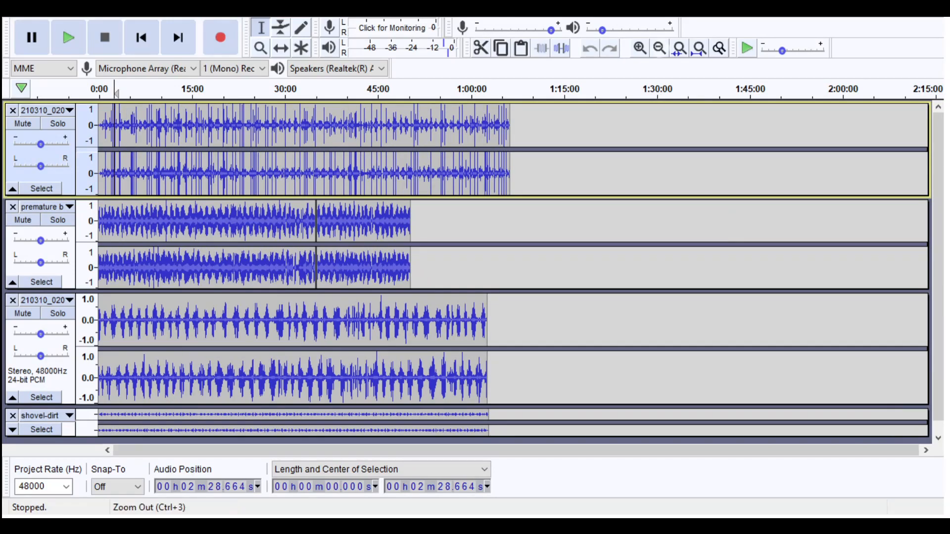
pyautogui.click(640, 48)
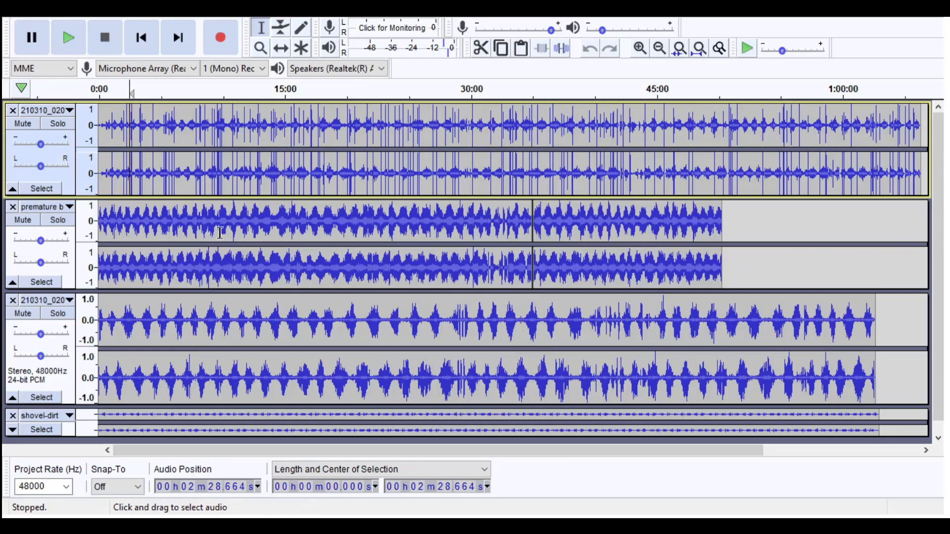
# - Select the first track's full length, and after clearing that, only its section from about 0:28 to 15:17
pyautogui.moveTo(921, 163); pyautogui.dragTo(98, 223)
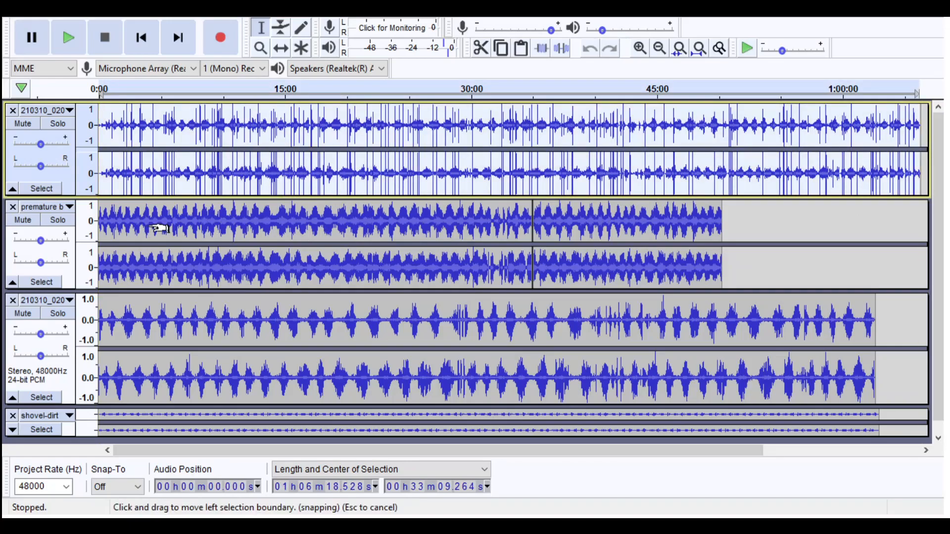
pyautogui.click(211, 169)
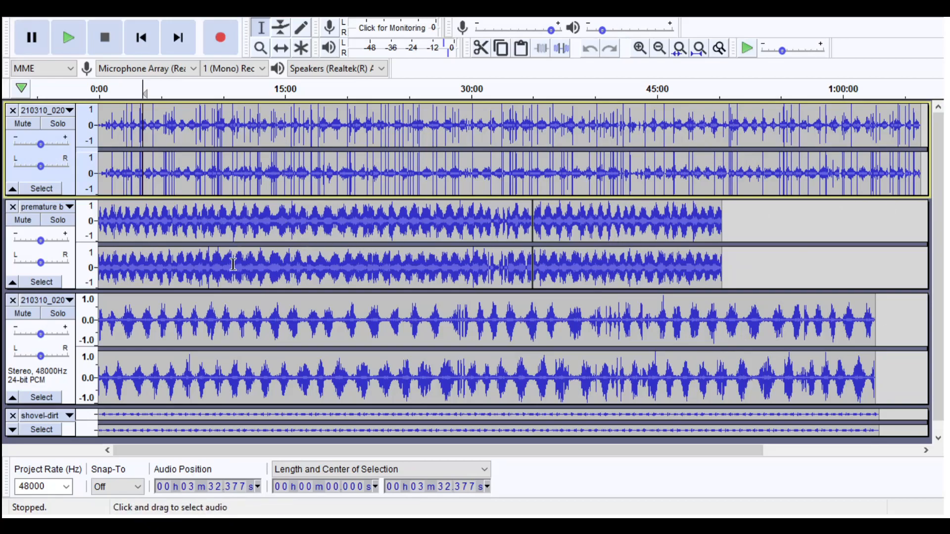
pyautogui.moveTo(155, 254); pyautogui.dragTo(288, 292)
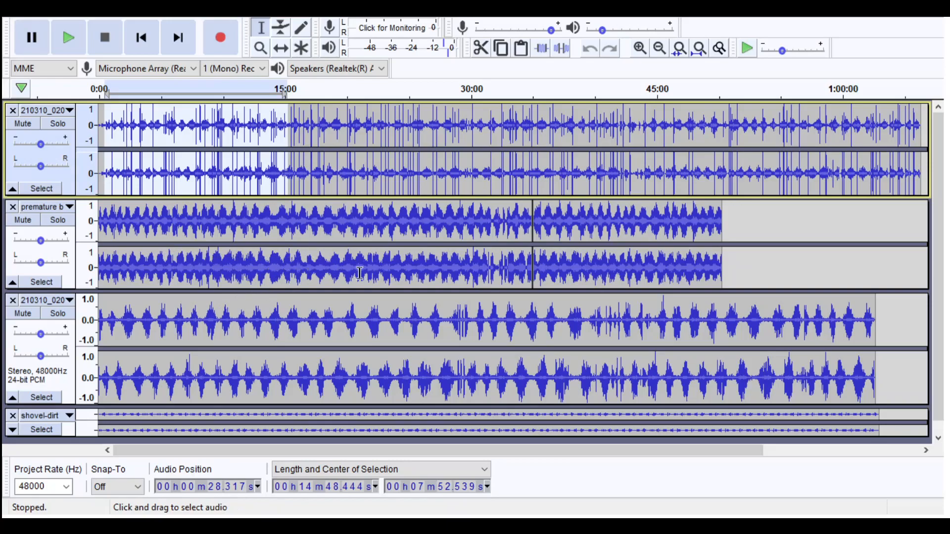
# - Place the cursor at about 27:12 in the second track and look over the tracks down to shovel-dirt
pyautogui.moveTo(122, 263); pyautogui.dragTo(698, 331)
pyautogui.click(640, 331)
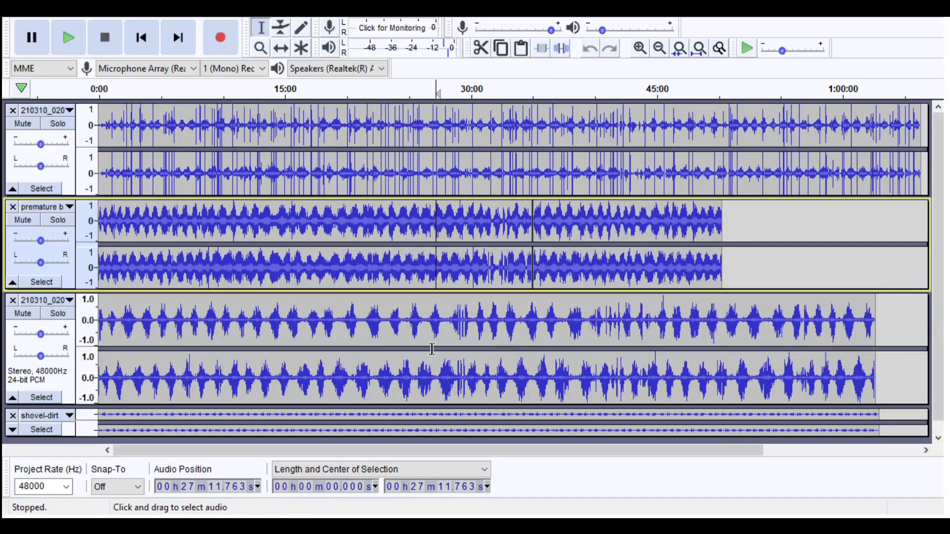
pyautogui.scroll(-1, 337, 329)
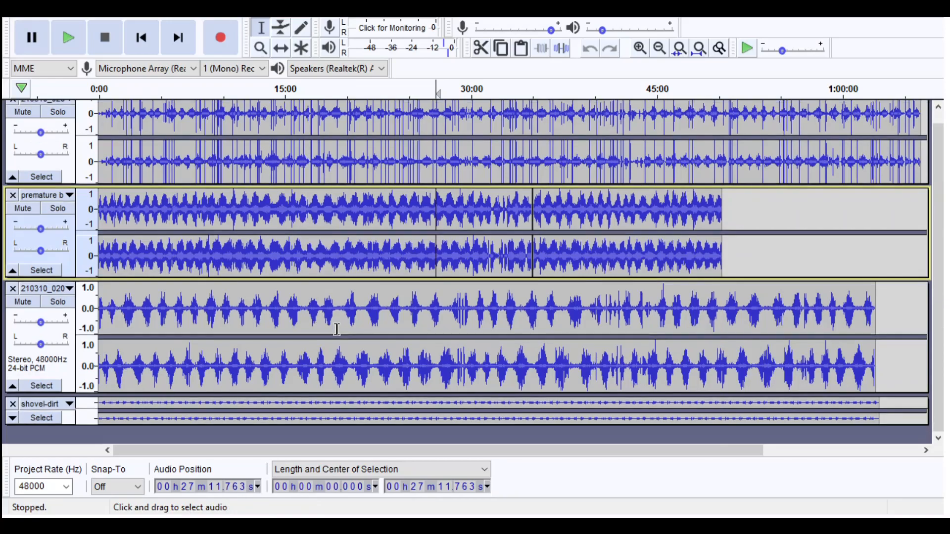
pyautogui.scroll(1, 402, 350)
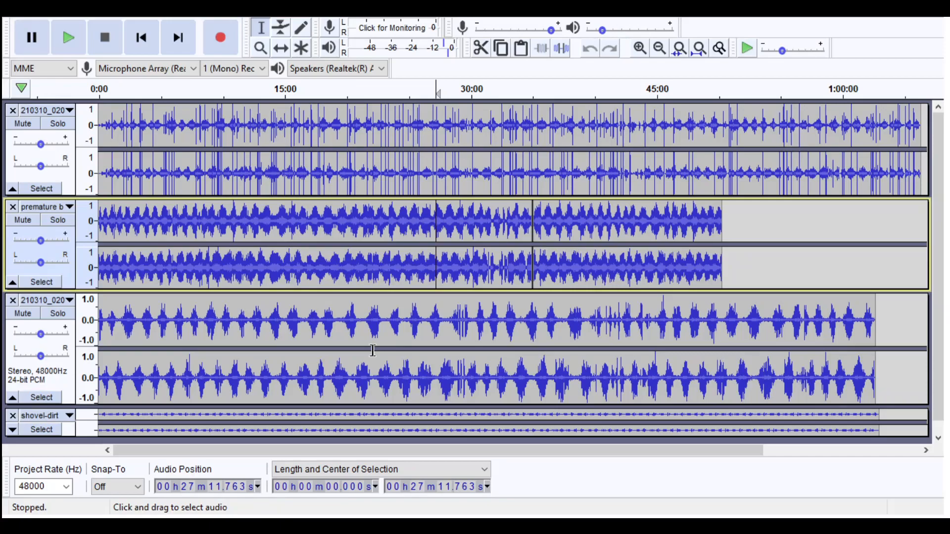
pyautogui.scroll(-1, 396, 366)
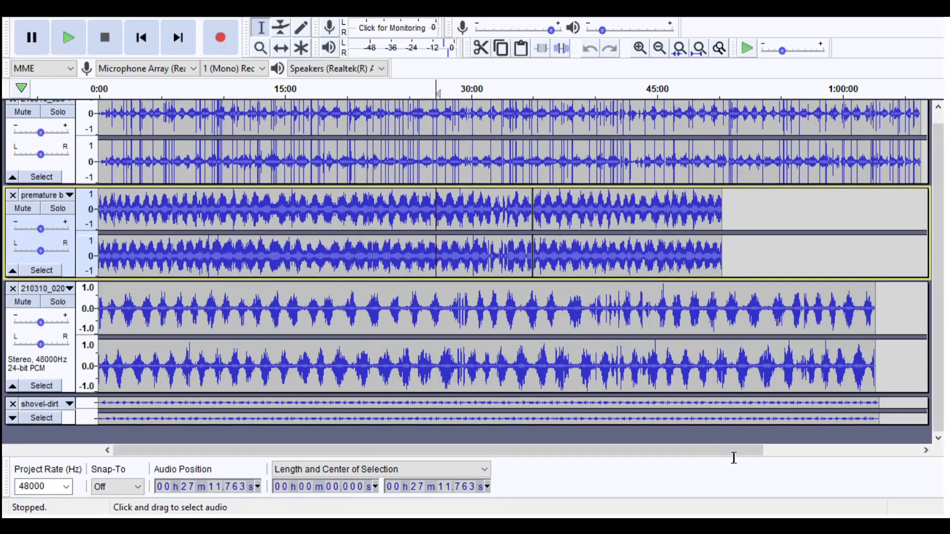
# - Select the third track's tail from the second track's end at about 50:17 to its own end, and clear the selection
pyautogui.click(252, 377)
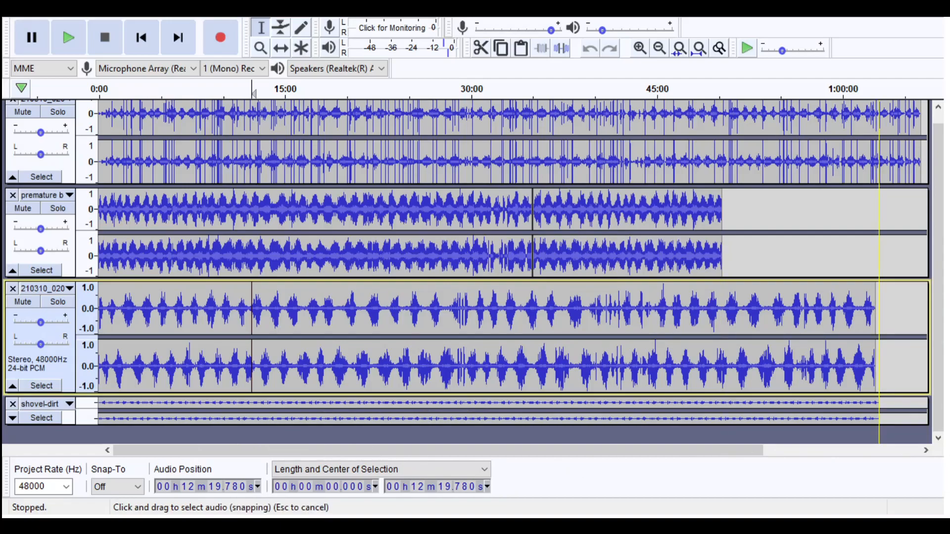
pyautogui.moveTo(876, 317); pyautogui.dragTo(722, 317)
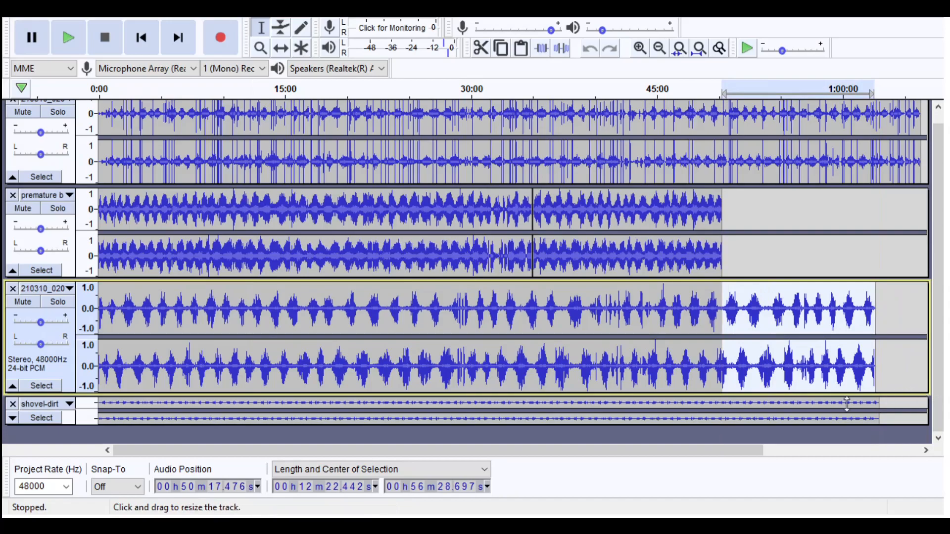
pyautogui.click(536, 317)
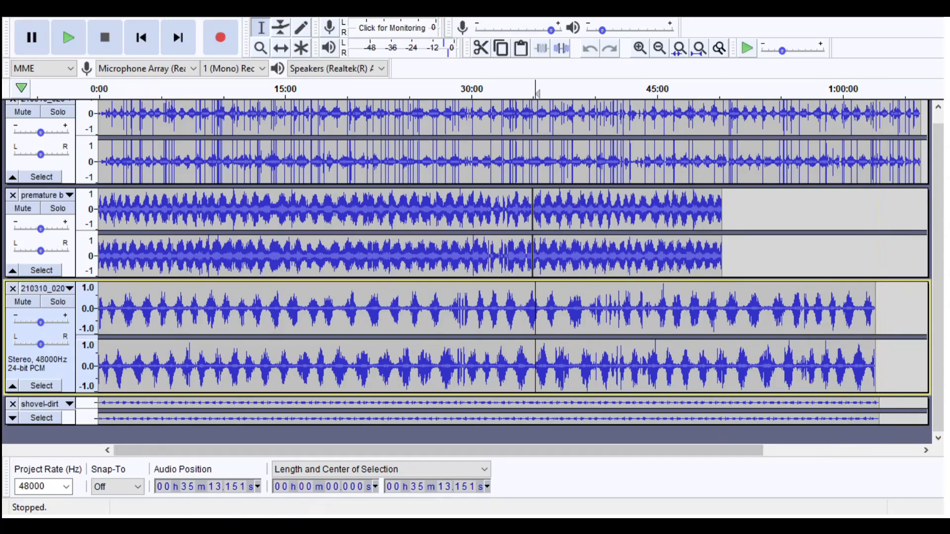
# - Expand the collapsed shovel-dirt track and highlight its tail from about 49:19 to the end, leaving the cursor at about 38:56
pyautogui.click(12, 418)
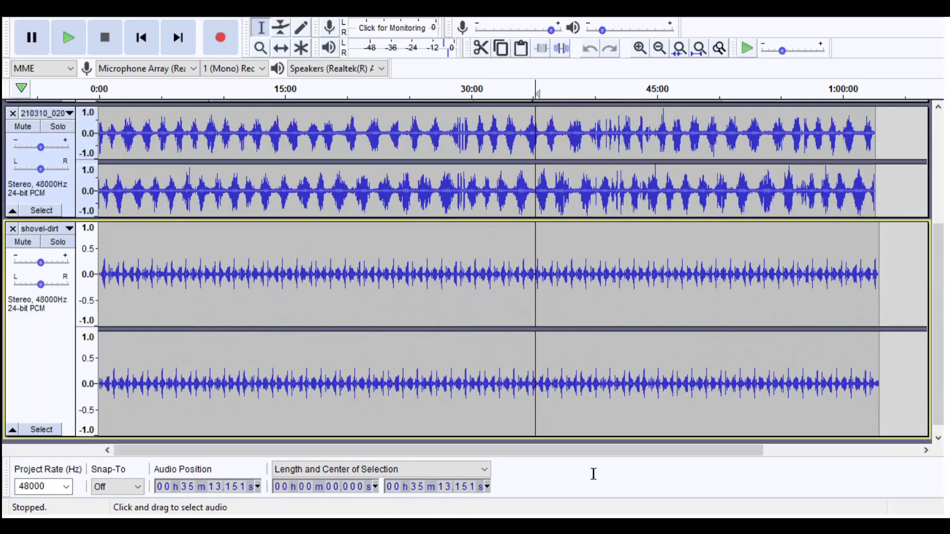
pyautogui.click(700, 311)
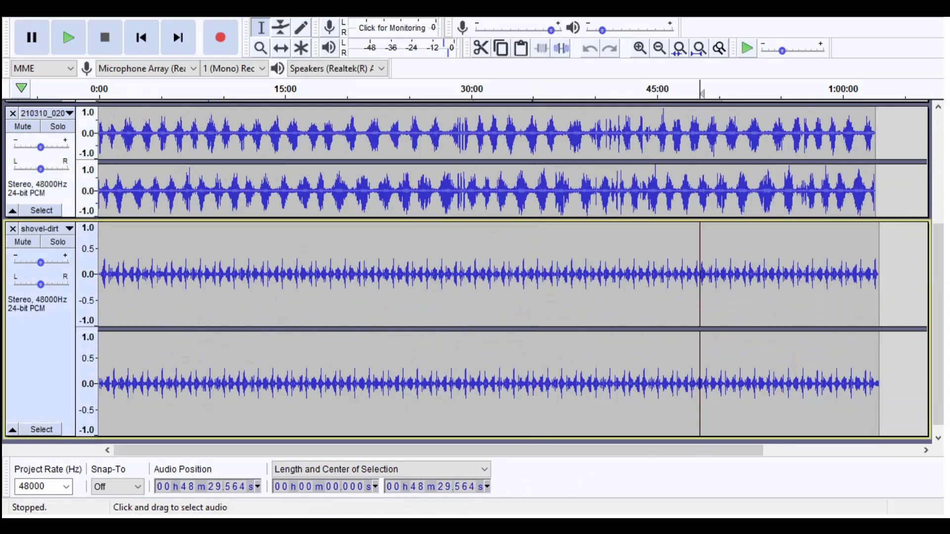
pyautogui.moveTo(879, 312); pyautogui.dragTo(710, 312)
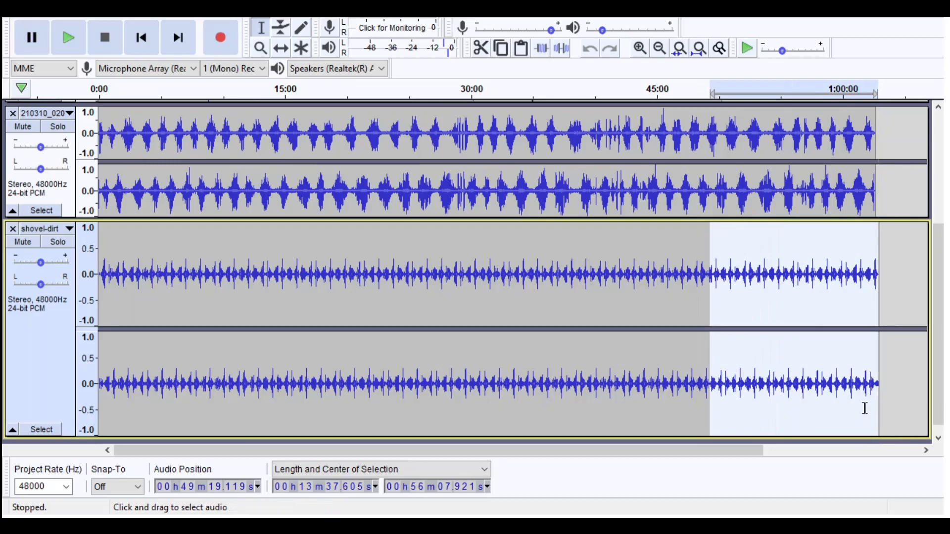
pyautogui.click(582, 386)
# - Compare the length of the expanded shovel-dirt track with the tracks above, placing the cursor just past its end at about 1:03:14
pyautogui.scroll(2, 581, 386)
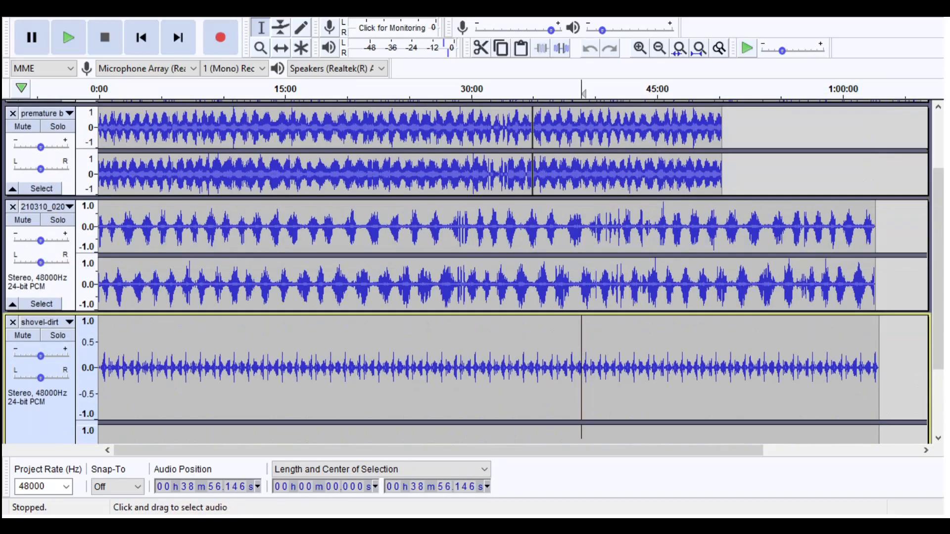
pyautogui.scroll(2, 582, 420)
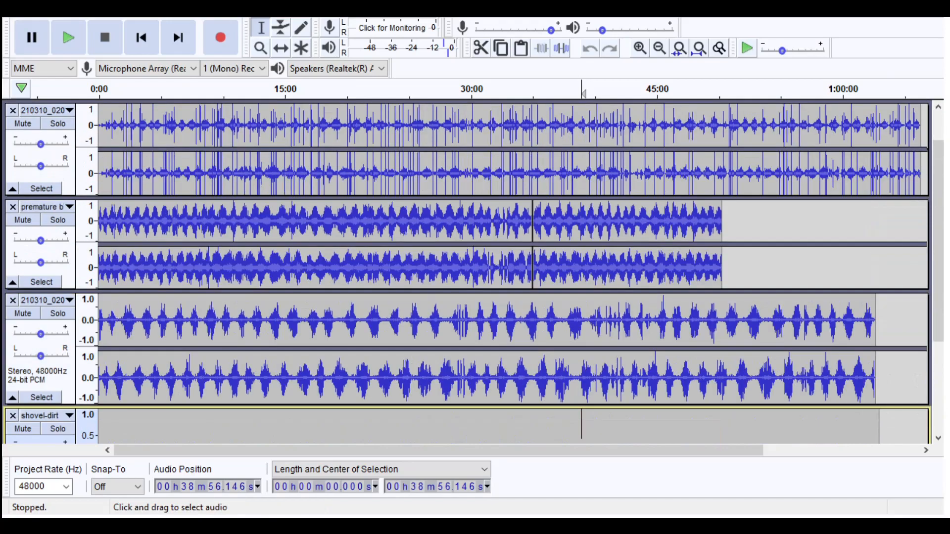
pyautogui.scroll(-2, 473, 272)
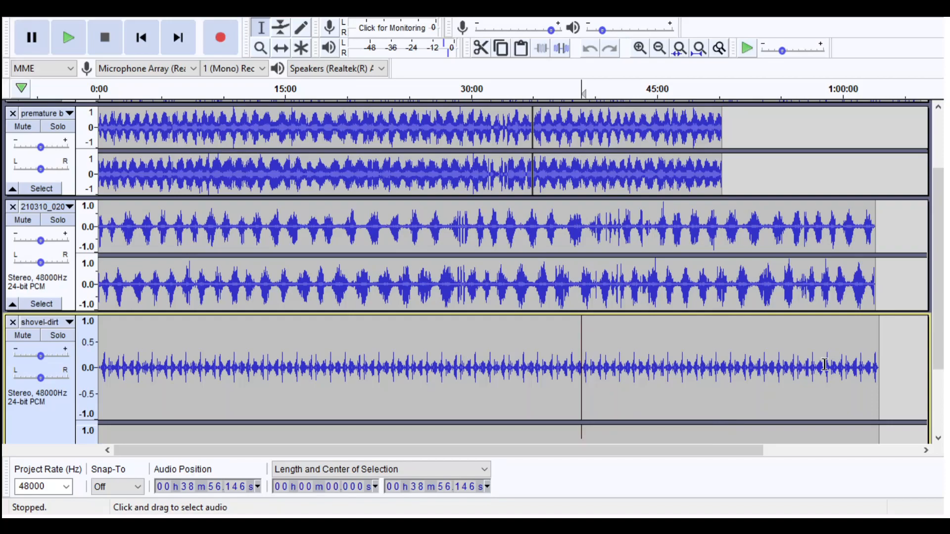
pyautogui.scroll(-3, 659, 374)
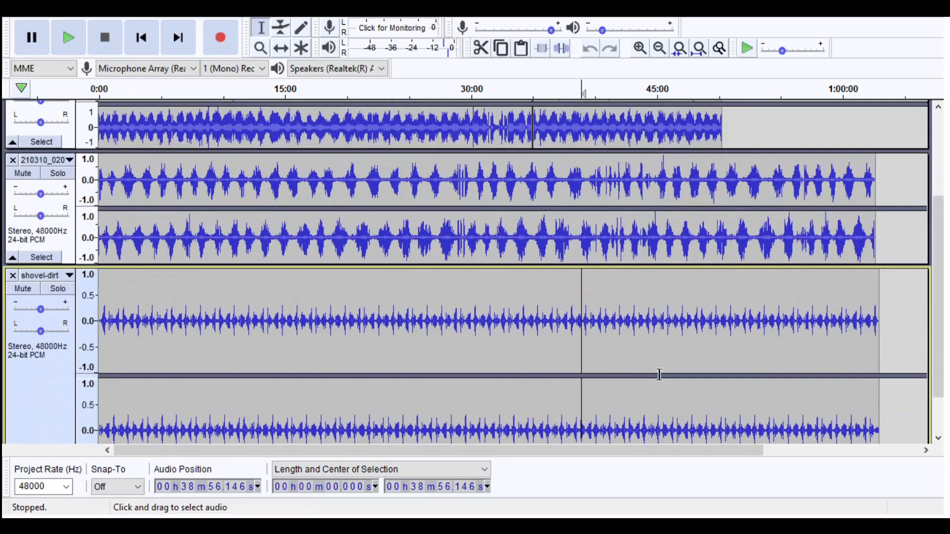
pyautogui.scroll(-1, 659, 375)
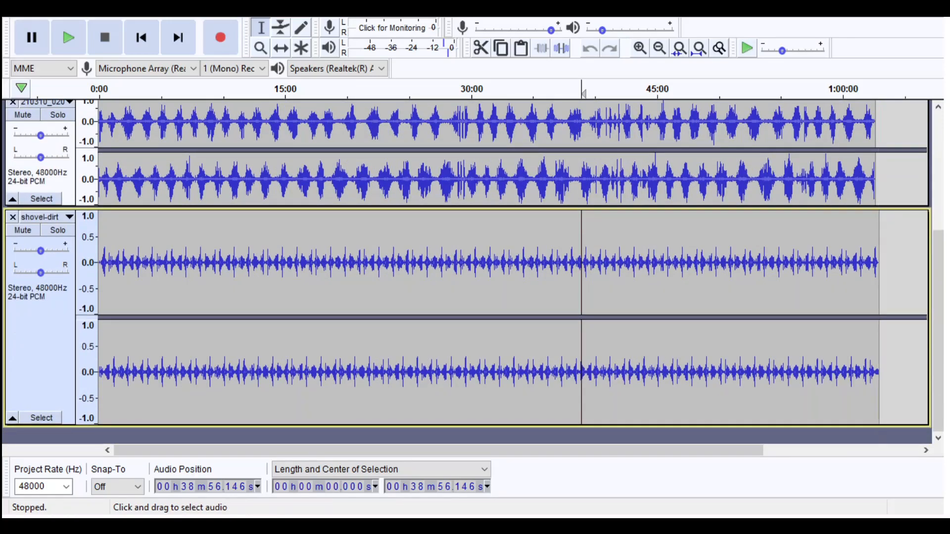
pyautogui.click(883, 366)
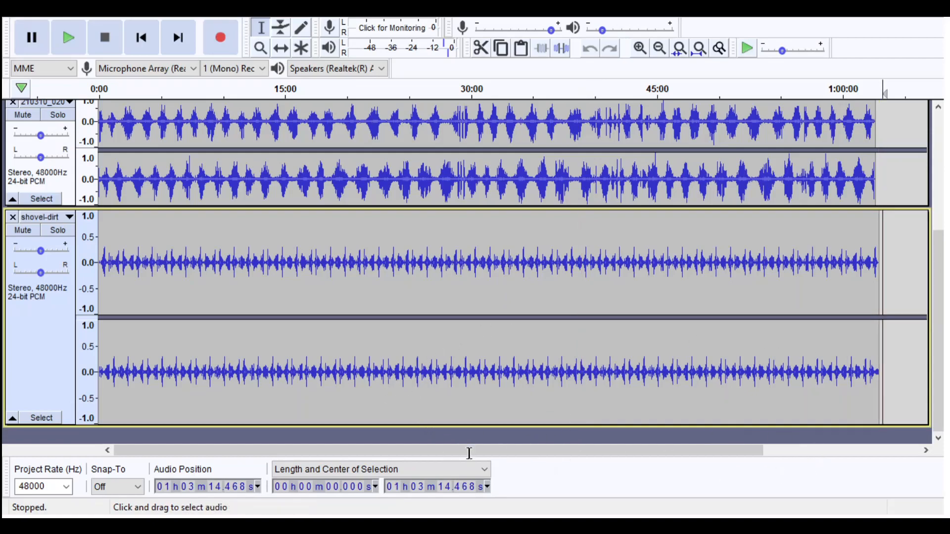
pyautogui.scroll(2, 518, 499)
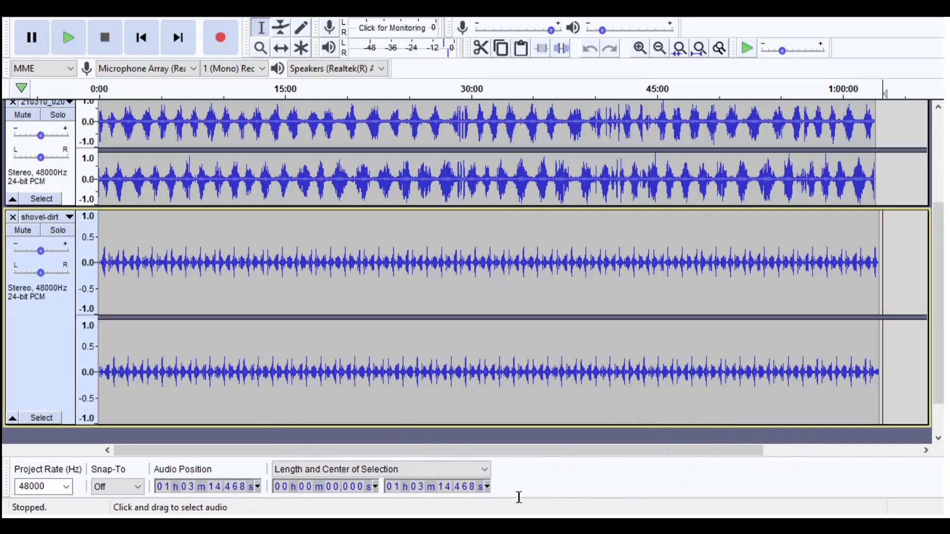
pyautogui.scroll(2, 492, 390)
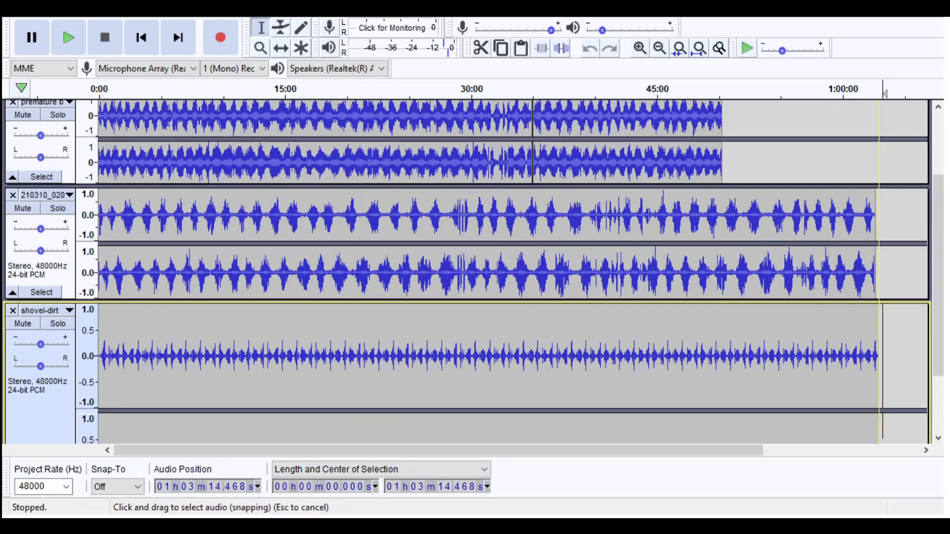
# - Select the stretch from about 50:17 to the shovel-dirt track's end across the third and shovel-dirt tracks, and clear the selection
pyautogui.moveTo(880, 356); pyautogui.dragTo(722, 331)
pyautogui.scroll(3, 791, 398)
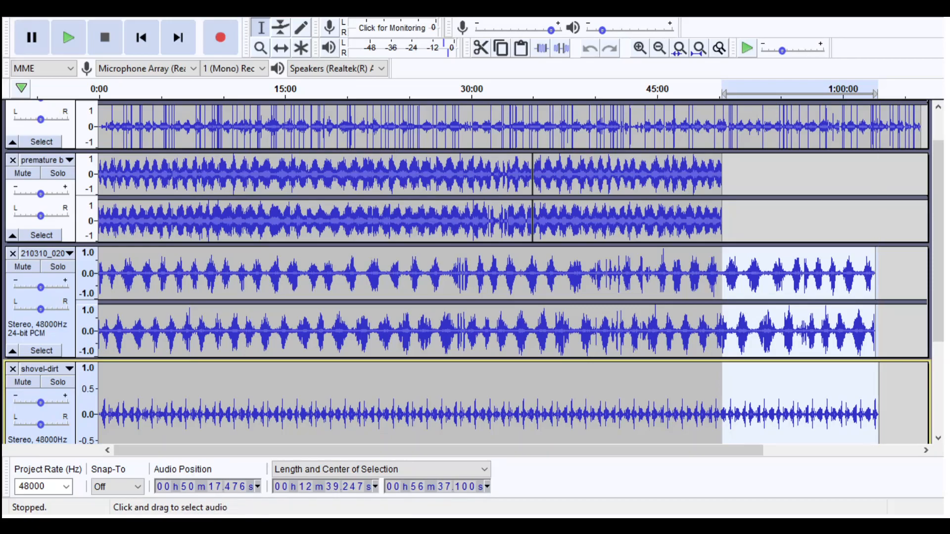
pyautogui.click(893, 404)
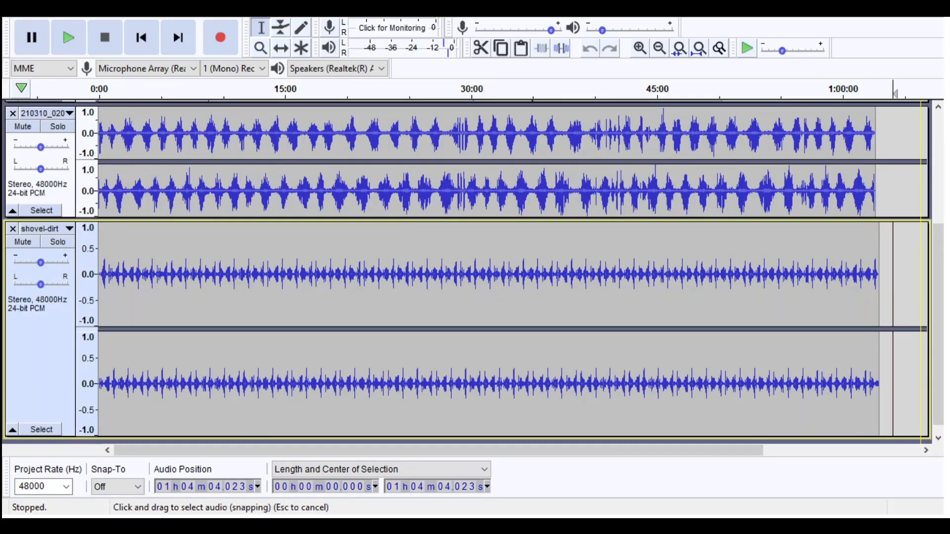
# - Highlight the third and shovel-dirt tracks' excess beyond the second track's end twice more, and leave the cursor at about 53:38 in the third track
pyautogui.scroll(3, 473, 272)
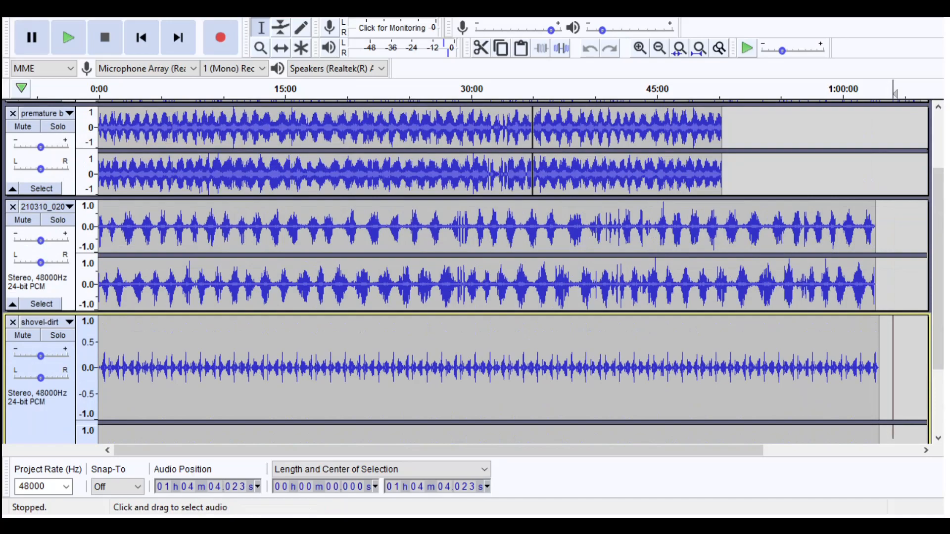
pyautogui.moveTo(881, 391); pyautogui.dragTo(722, 292)
pyautogui.click(817, 369)
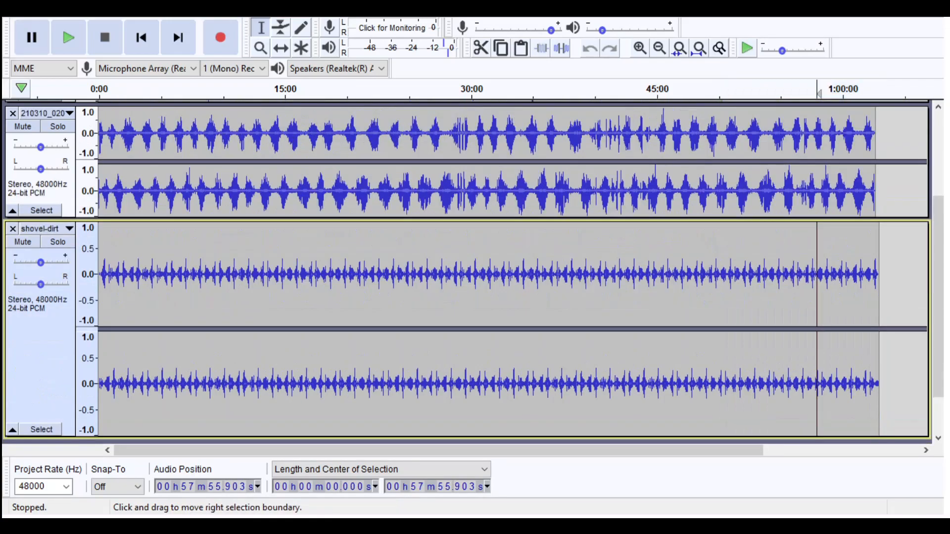
pyautogui.scroll(3, 515, 272)
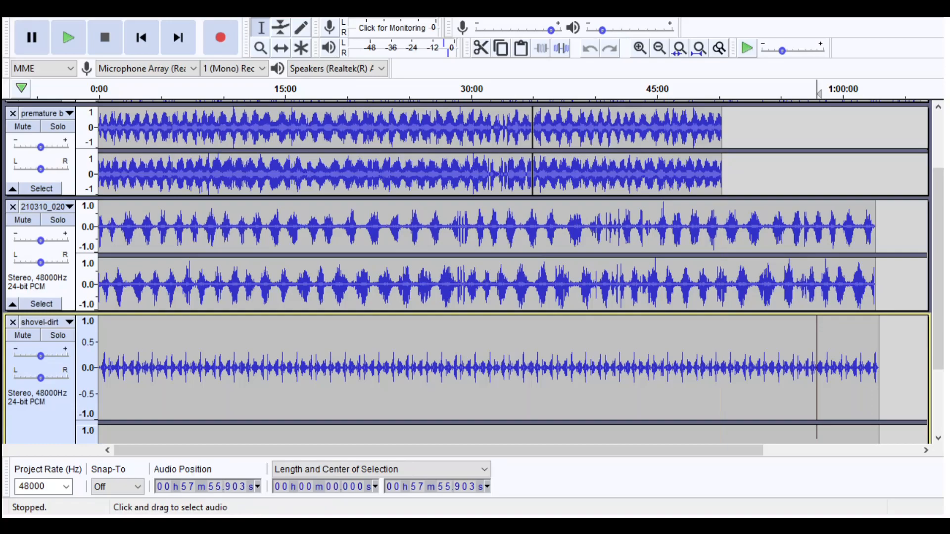
pyautogui.moveTo(888, 356); pyautogui.dragTo(723, 292)
pyautogui.click(763, 270)
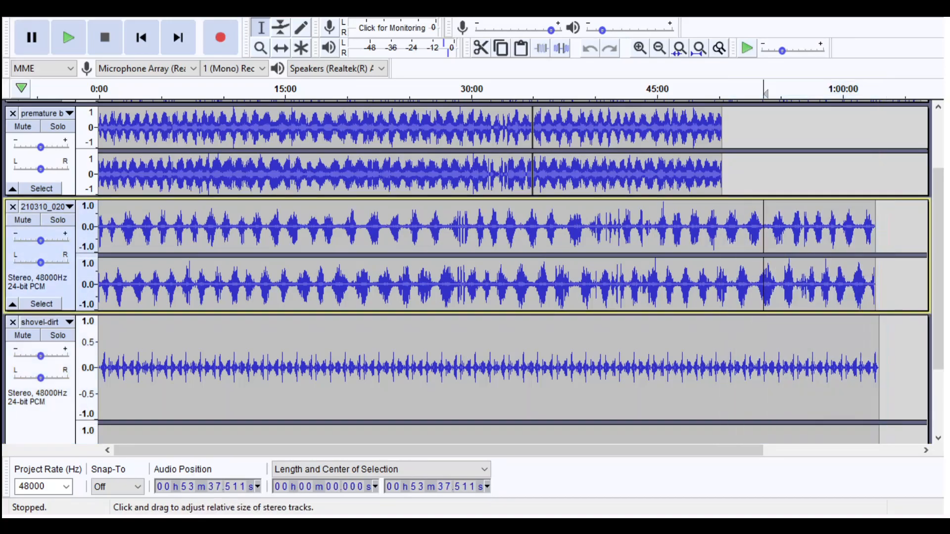
pyautogui.scroll(1, 757, 255)
pyautogui.scroll(-3, 723, 272)
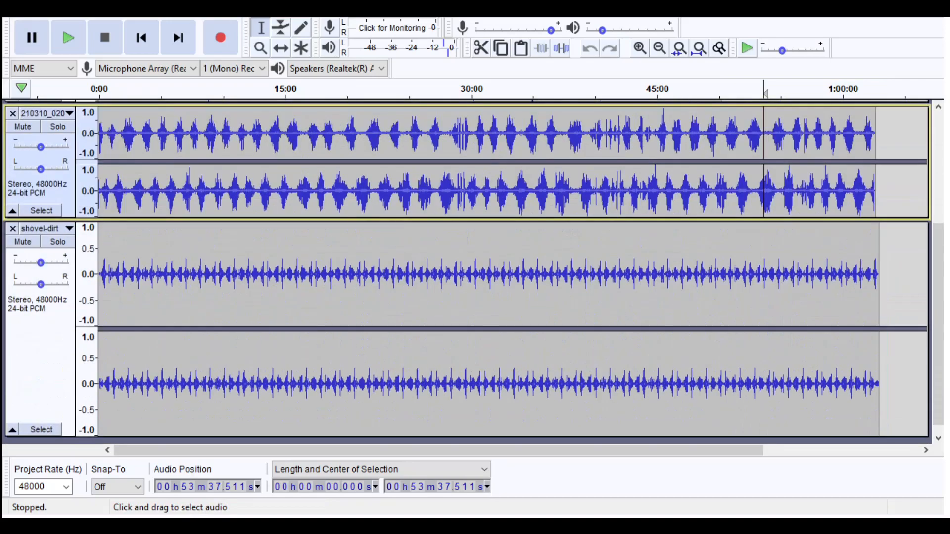
pyautogui.scroll(2, 723, 262)
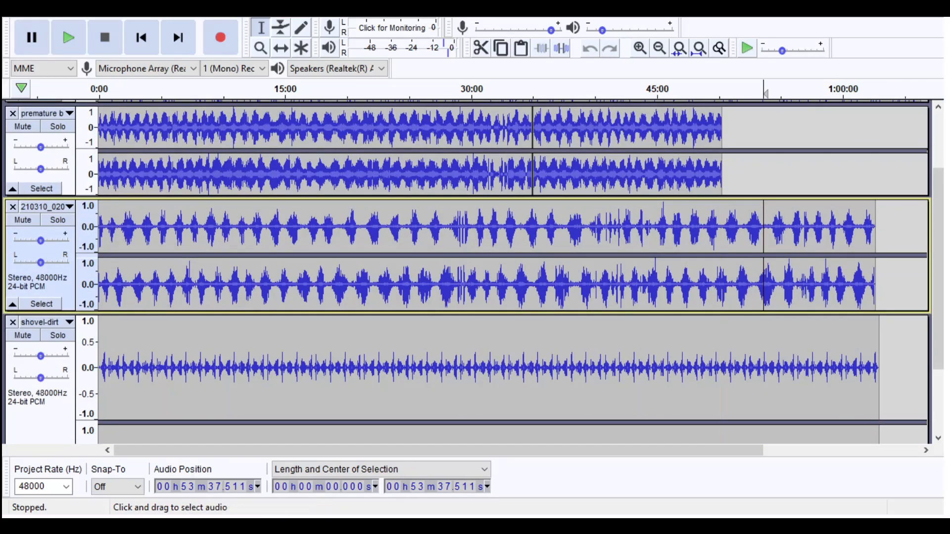
# - Highlight the third and shovel-dirt tracks from about 50:44 to just past their ends, and clear it with the cursor at about 52:27
pyautogui.moveTo(887, 346); pyautogui.dragTo(730, 292)
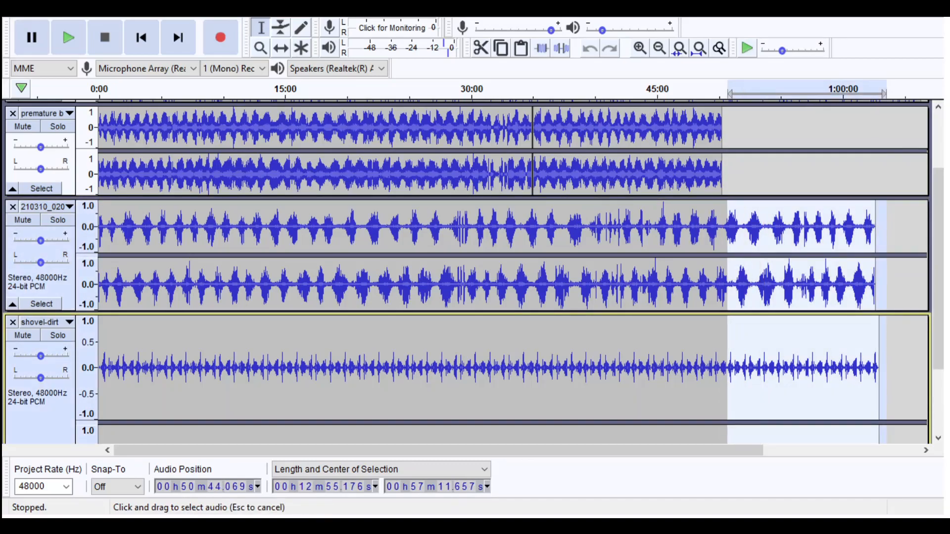
pyautogui.click(749, 347)
pyautogui.scroll(-2, 750, 346)
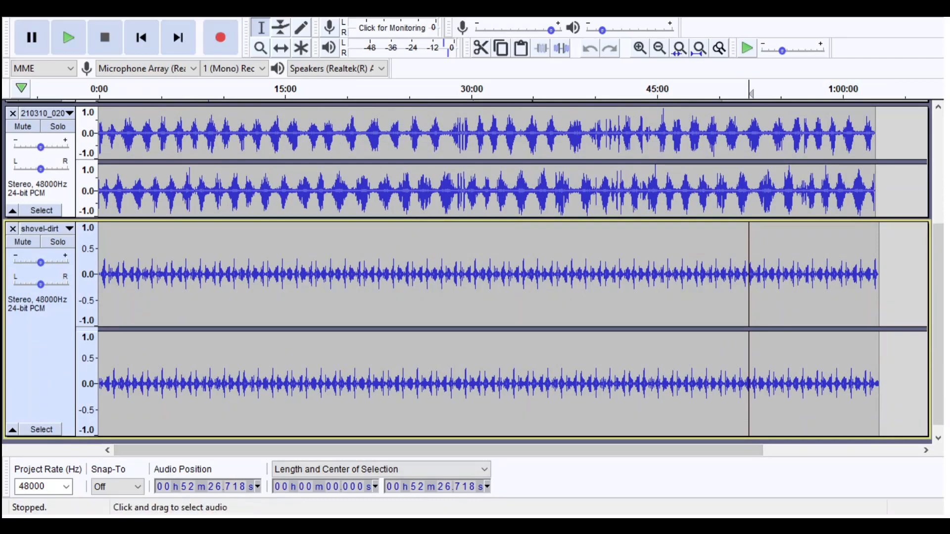
pyautogui.scroll(4, 495, 272)
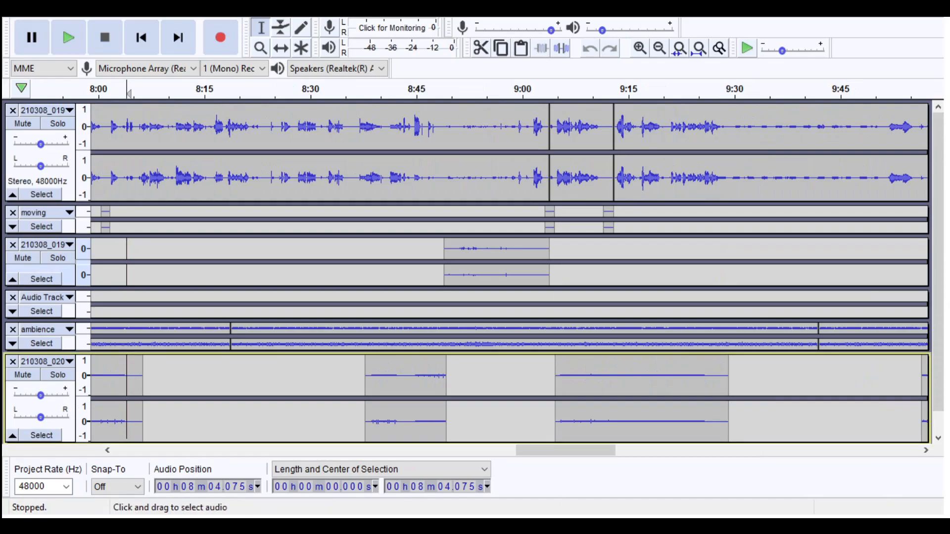
# - Go back to the beginning of the project with the moving and ambience tracks, and place the cursor at about 48 s in the third track
pyautogui.moveTo(566, 450); pyautogui.dragTo(163, 451)
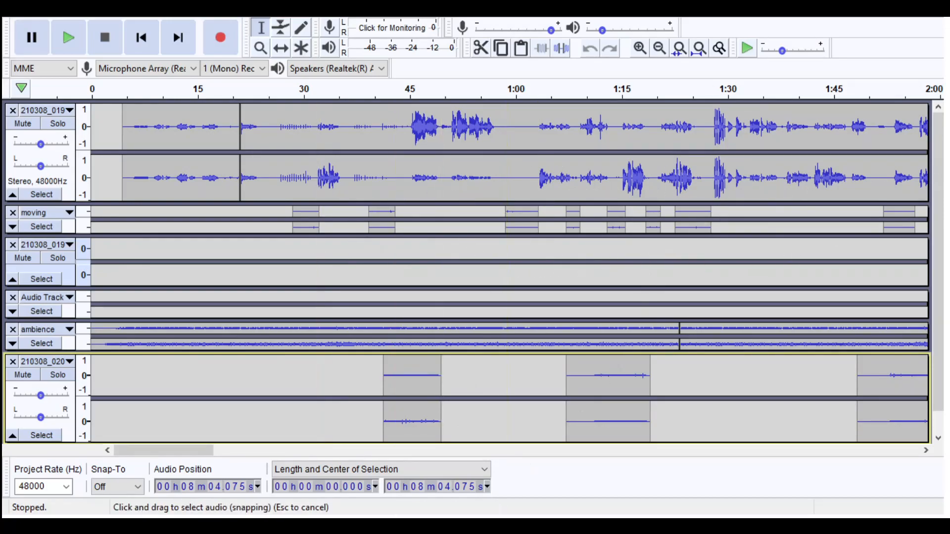
pyautogui.moveTo(163, 450)
pyautogui.mouseDown()
pyautogui.moveTo(870, 450)
pyautogui.moveTo(163, 450)
pyautogui.mouseUp()
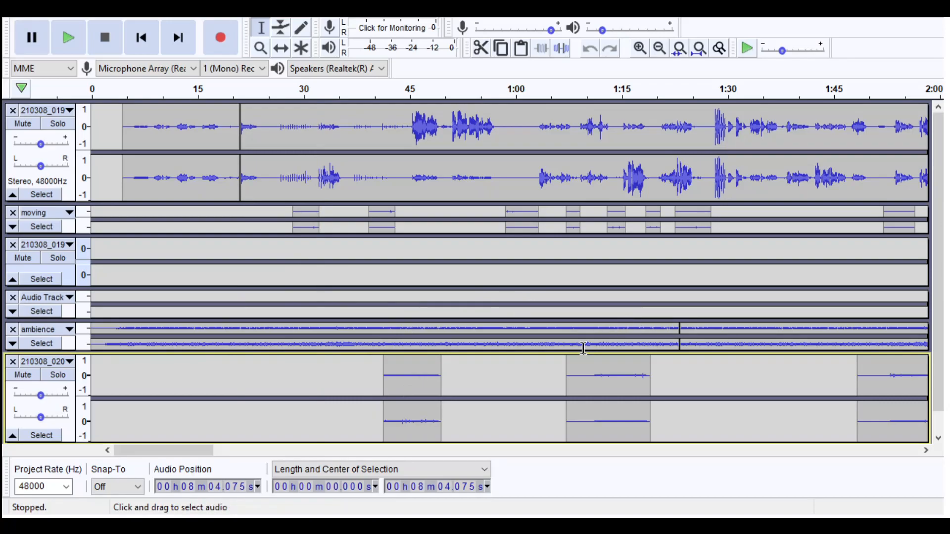
pyautogui.click(431, 251)
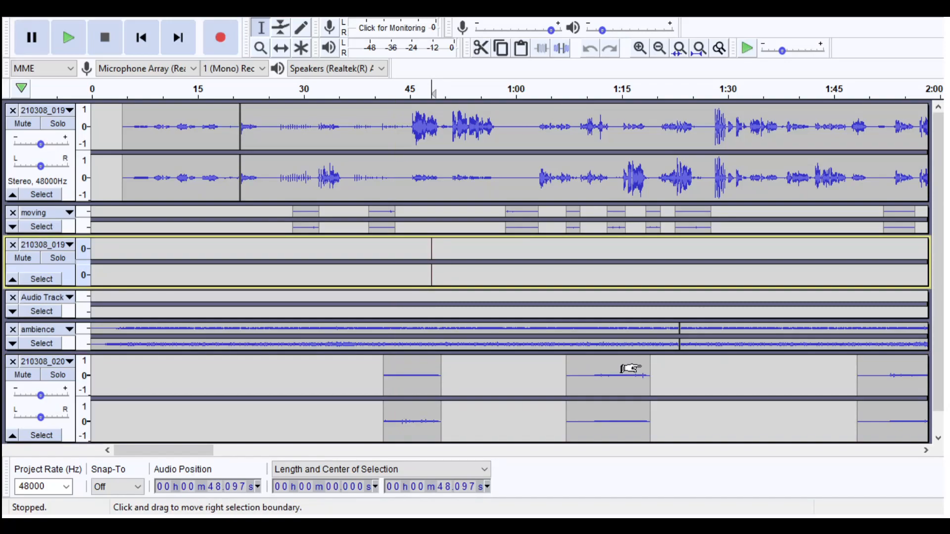
# - Examine how the clips are laid out across all tracks around 12:30 to 14:15, and return to the start of the project
pyautogui.moveTo(163, 451); pyautogui.dragTo(791, 450)
pyautogui.scroll(-2, 693, 346)
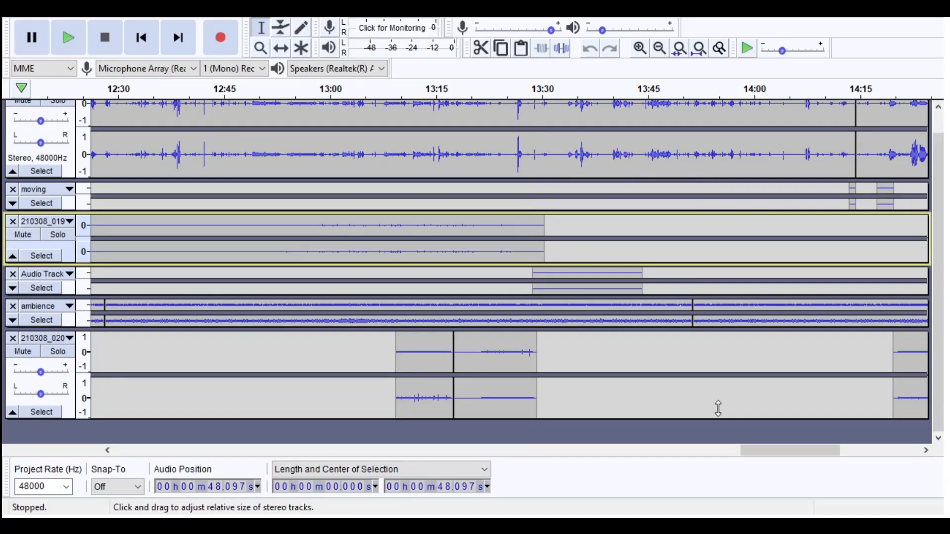
pyautogui.scroll(2, 762, 296)
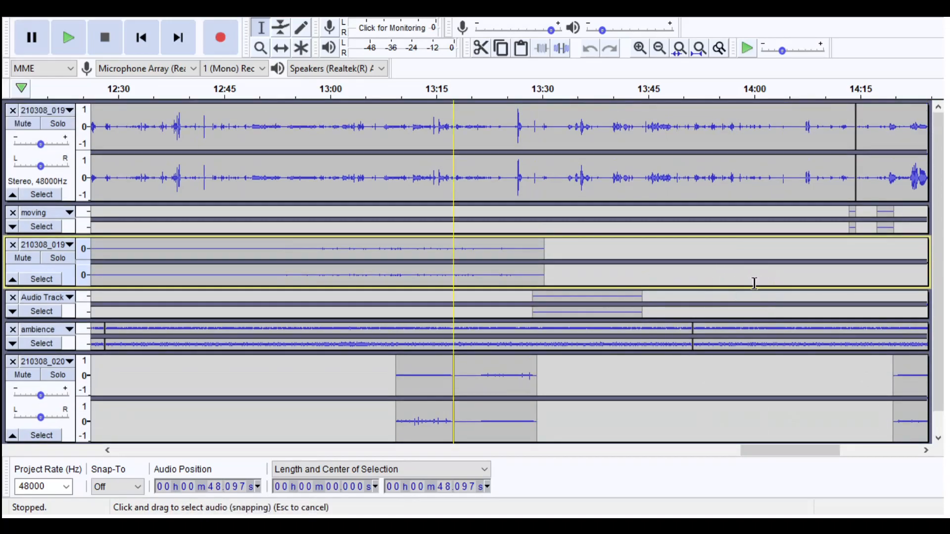
pyautogui.scroll(-2, 602, 392)
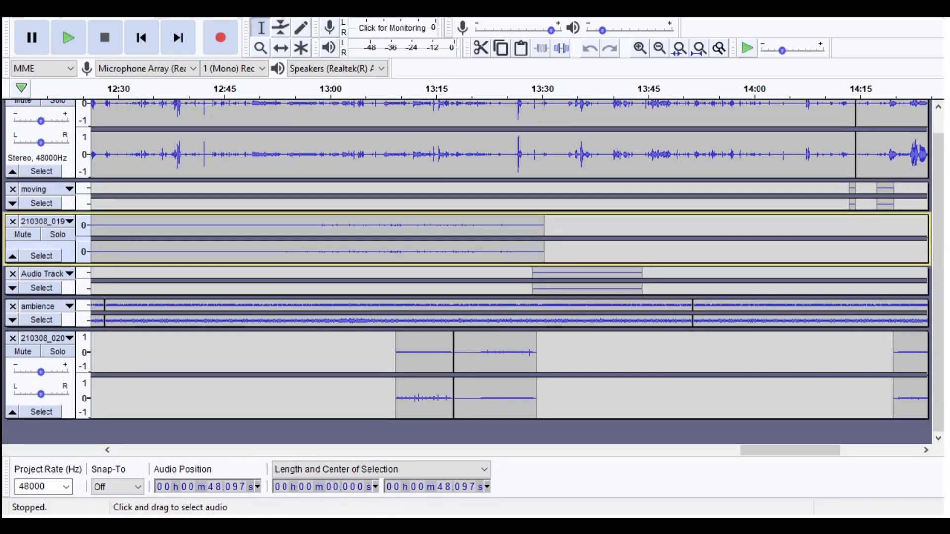
pyautogui.scroll(2, 162, 281)
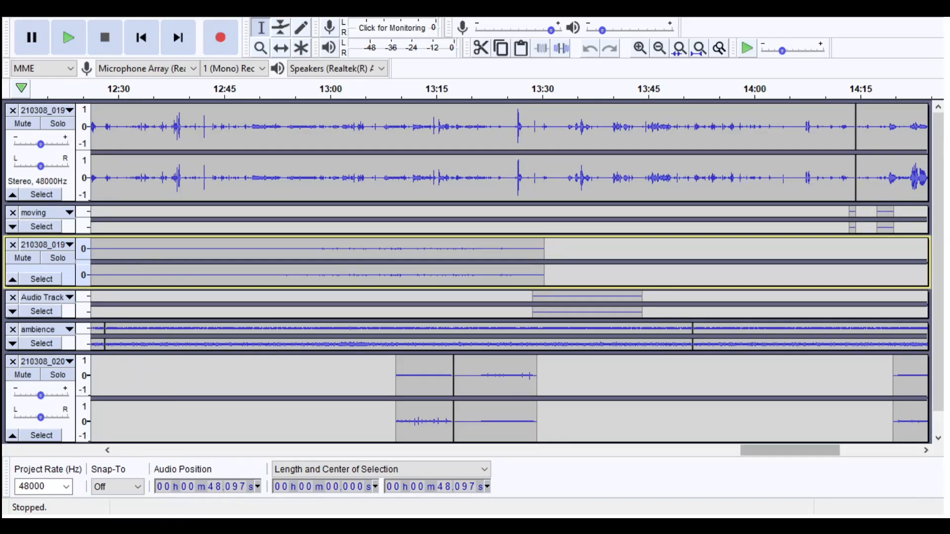
pyautogui.moveTo(790, 451); pyautogui.dragTo(163, 450)
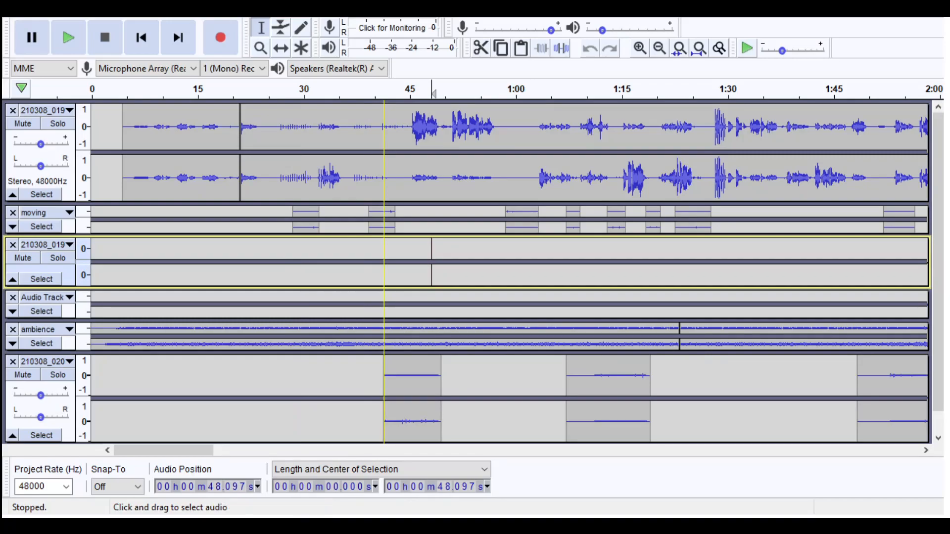
pyautogui.hscroll(5, 509, 272)
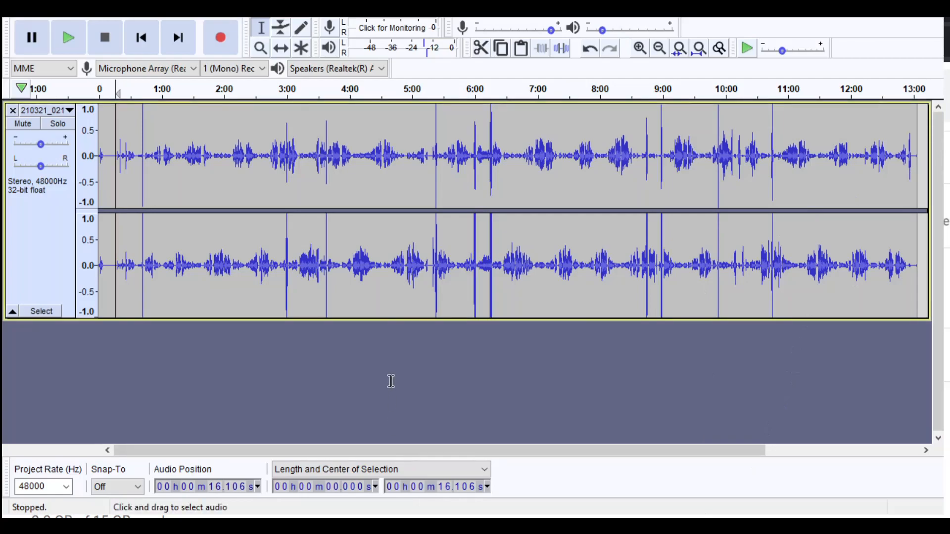
# - Enlarge the first minute of the 210321_021 recording and play passages from about 44 s and 29 s, stopping with the cursor at about 28.8 s
pyautogui.click(640, 48)
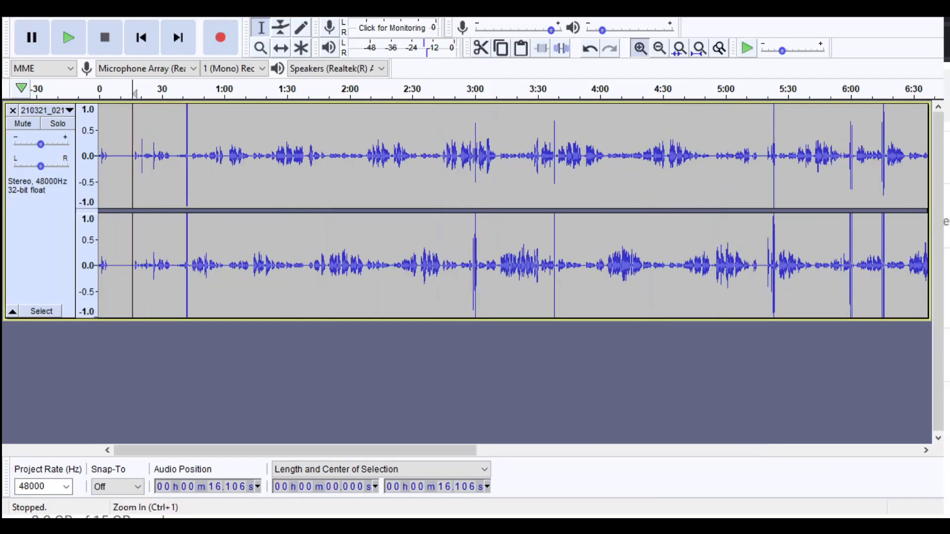
pyautogui.click(640, 48)
pyautogui.click(640, 48)
pyautogui.click(640, 48)
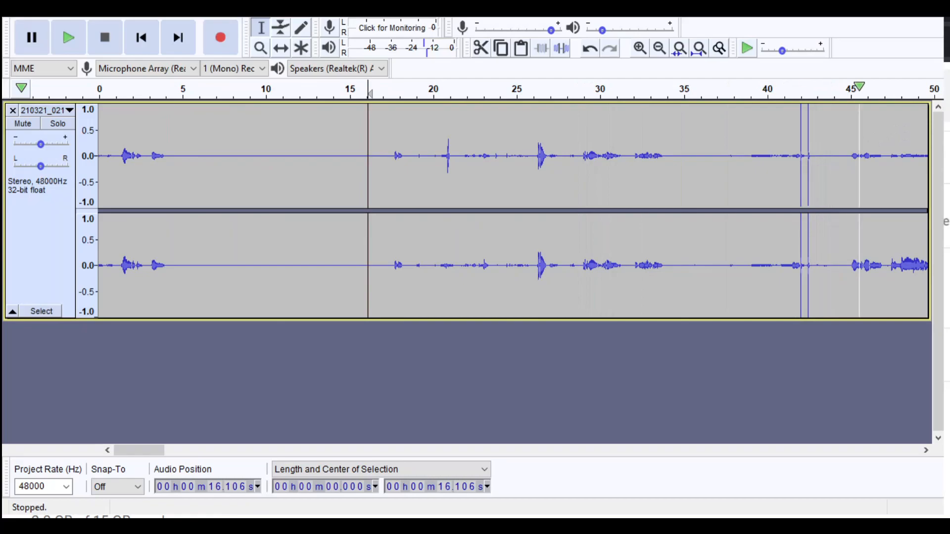
pyautogui.click(838, 91)
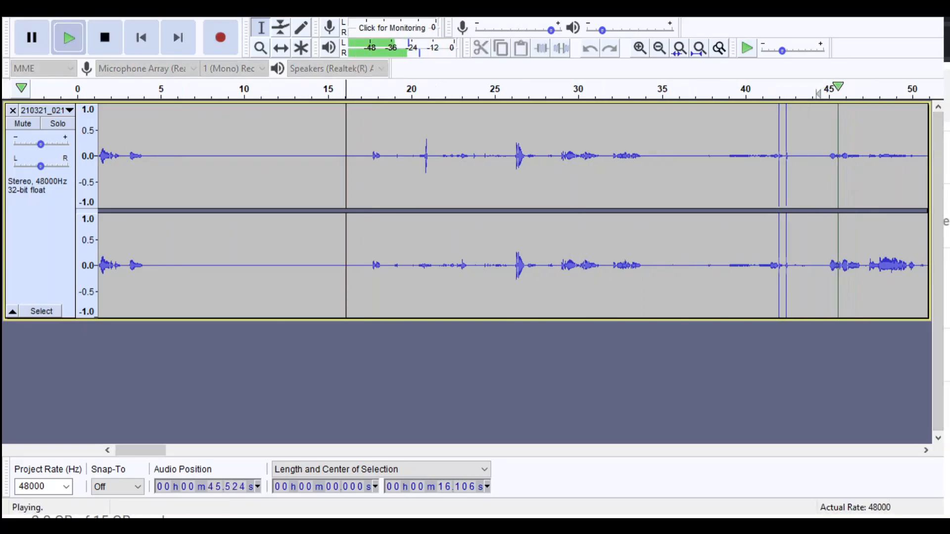
pyautogui.press('space')
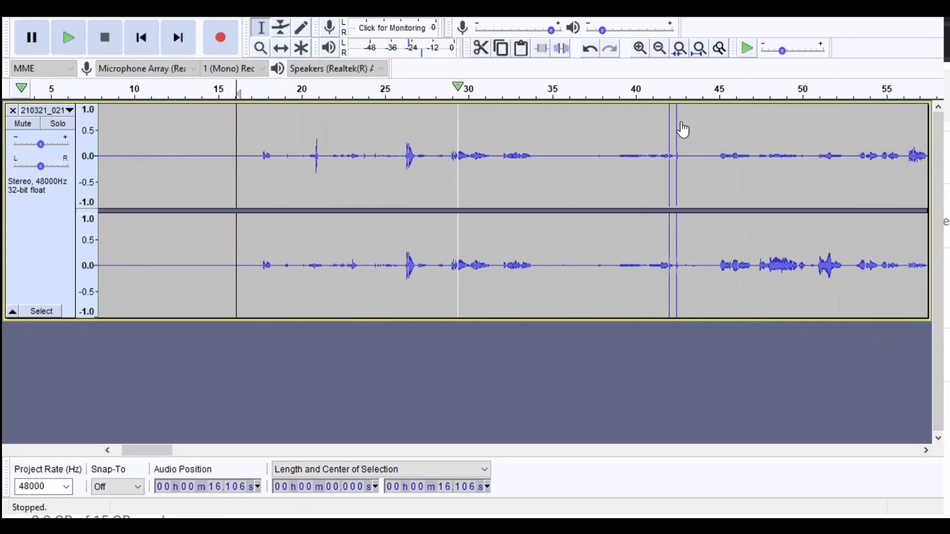
pyautogui.press('space')
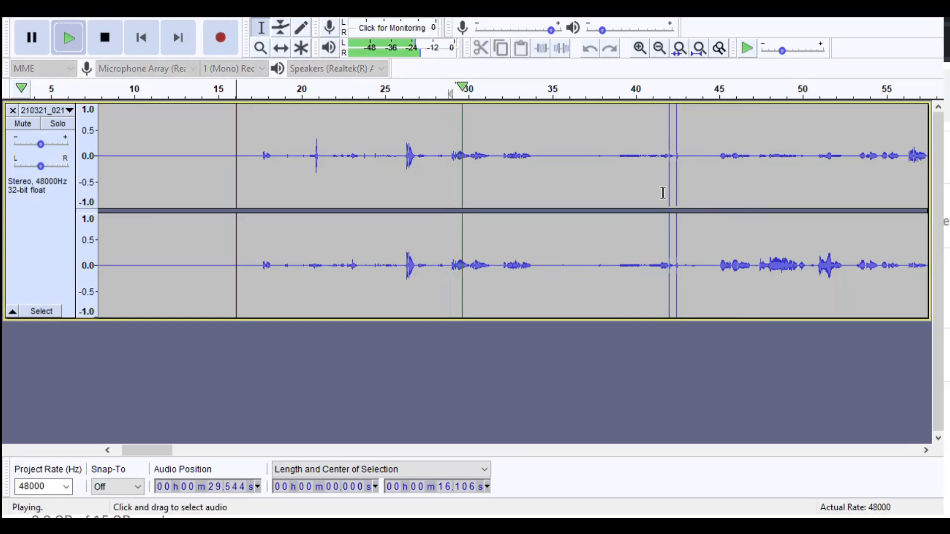
pyautogui.press('space')
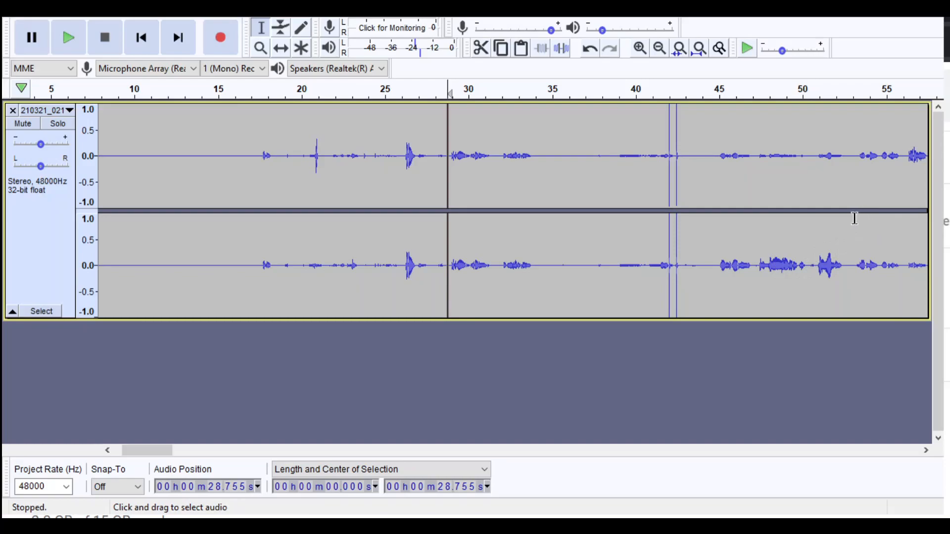
# - Delete the stretch containing the two spikes from about 36.3 s to 44.8 s, and play back from the cut
pyautogui.moveTo(574, 216); pyautogui.dragTo(716, 217)
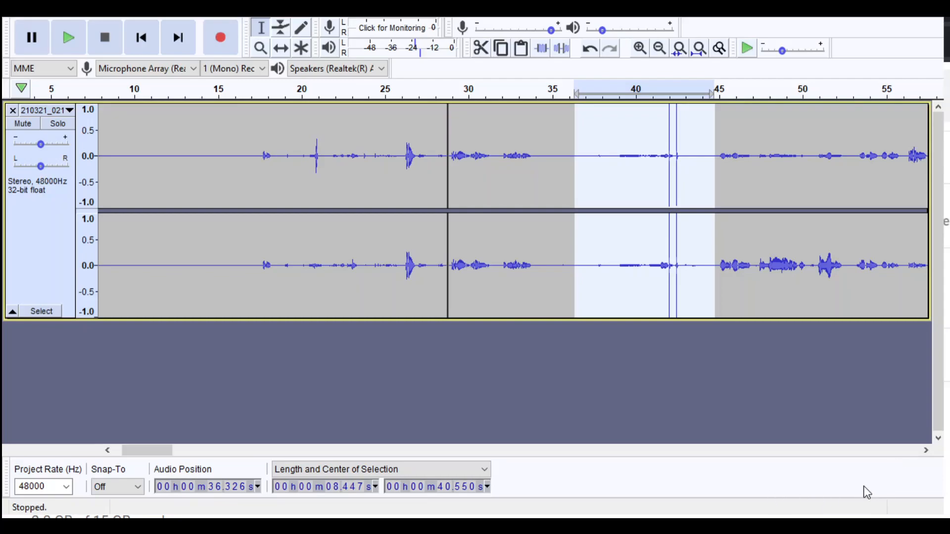
pyautogui.press('Delete')
pyautogui.press('space')
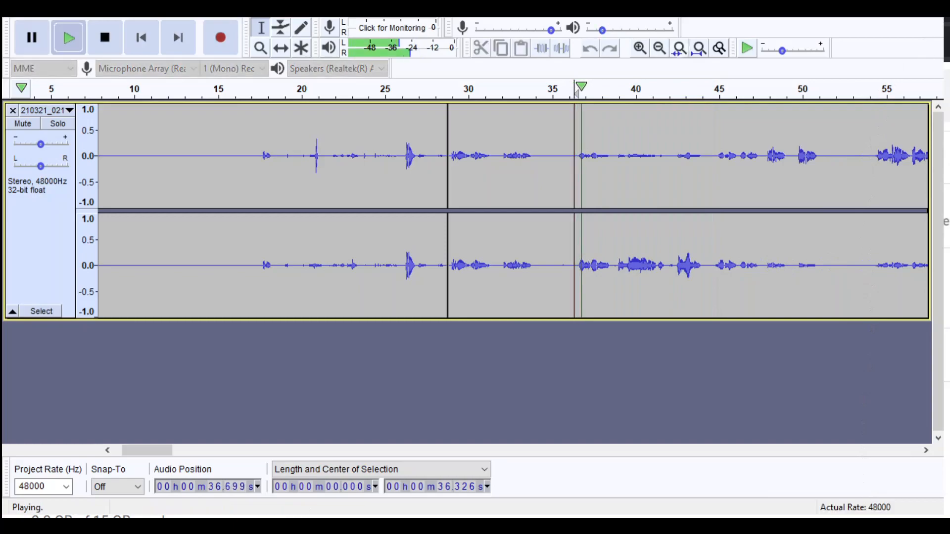
pyautogui.click(660, 48)
pyautogui.click(660, 48)
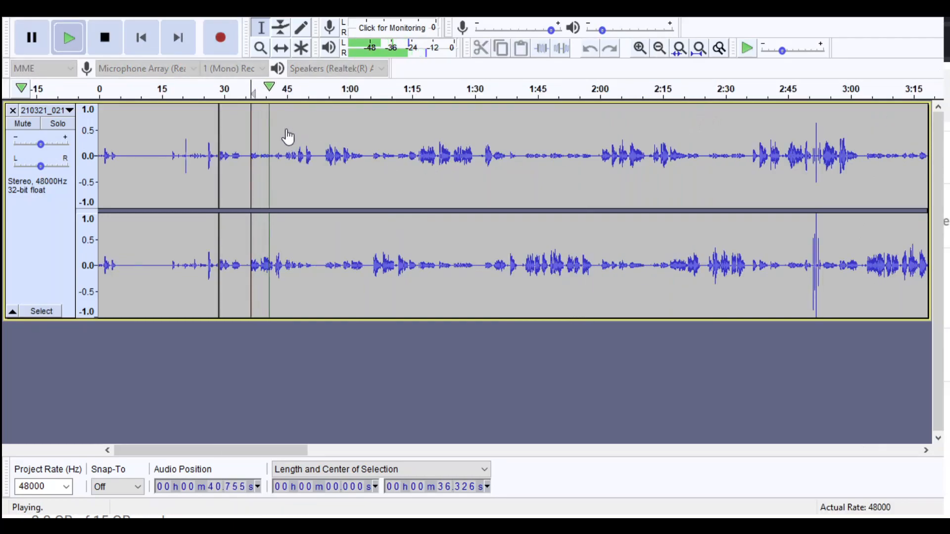
pyautogui.press('space')
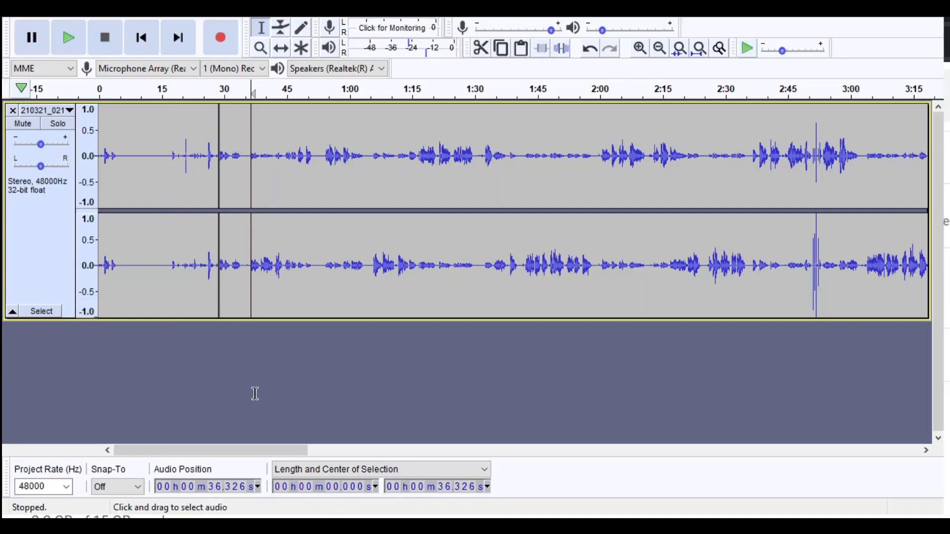
# - Play the edited opening of the recording from about 16.3 s, and stop playback
pyautogui.click(167, 248)
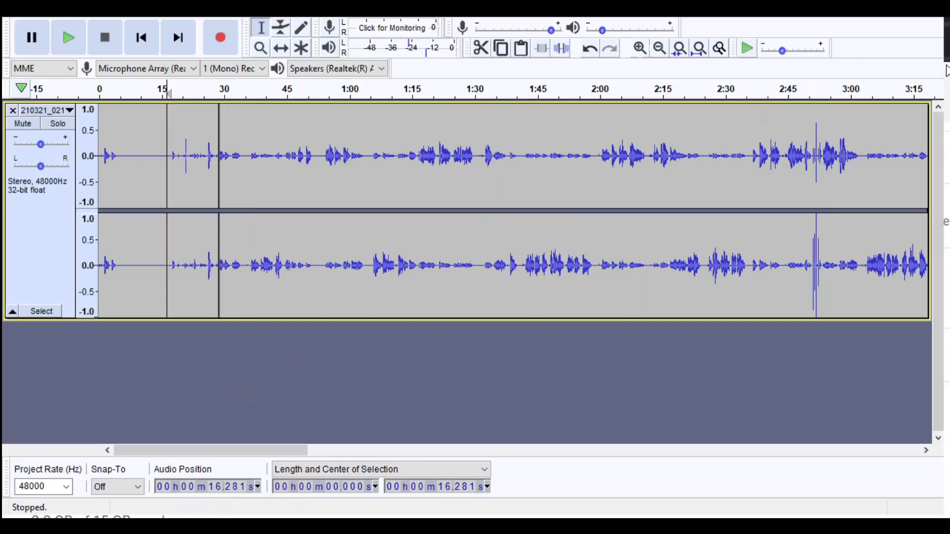
pyautogui.click(640, 48)
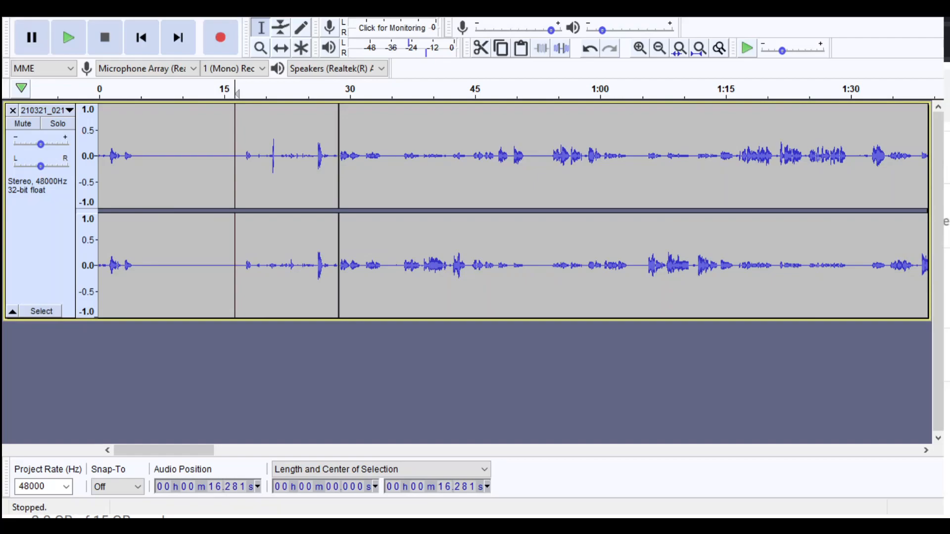
pyautogui.press('space')
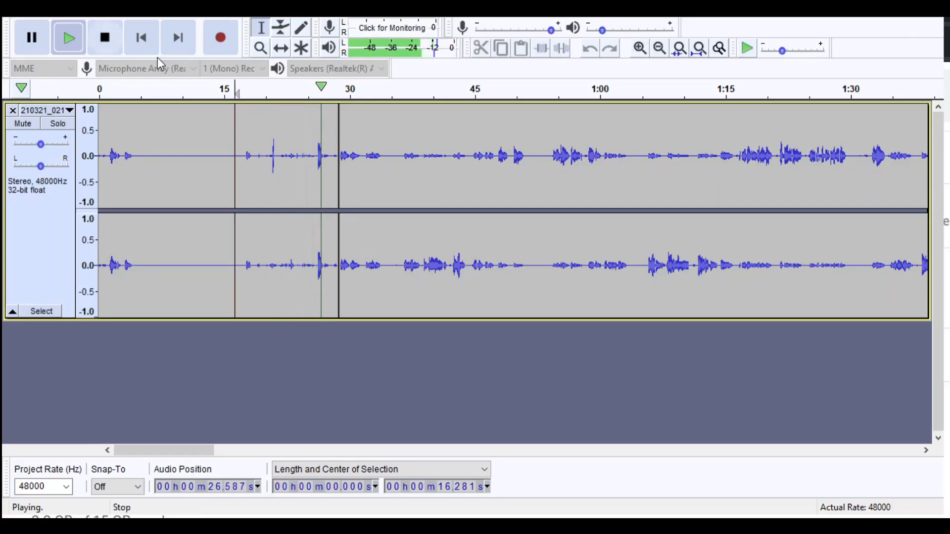
pyautogui.press('space')
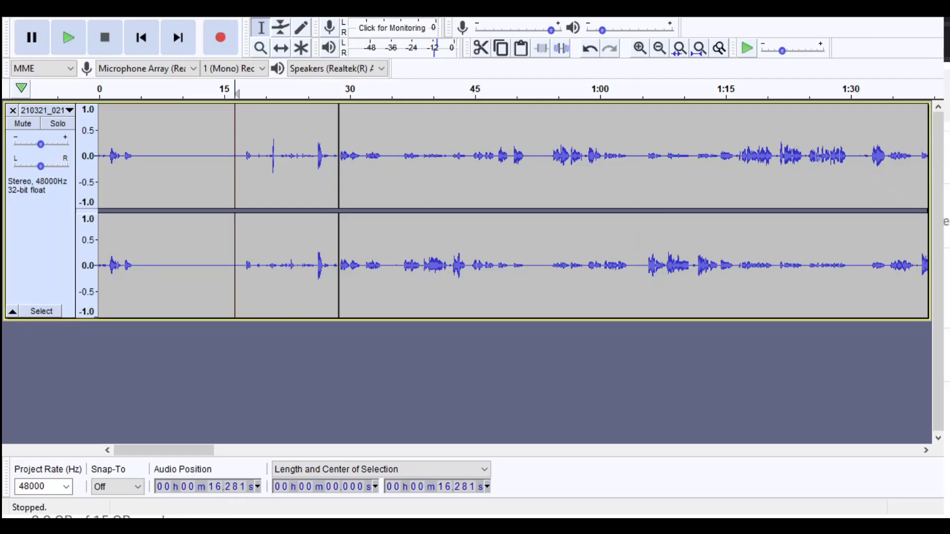
# - Locate the cluster of spikes near 2:51 and place the cursor ahead of it at about 2:44.4
pyautogui.click(660, 48)
pyautogui.click(659, 48)
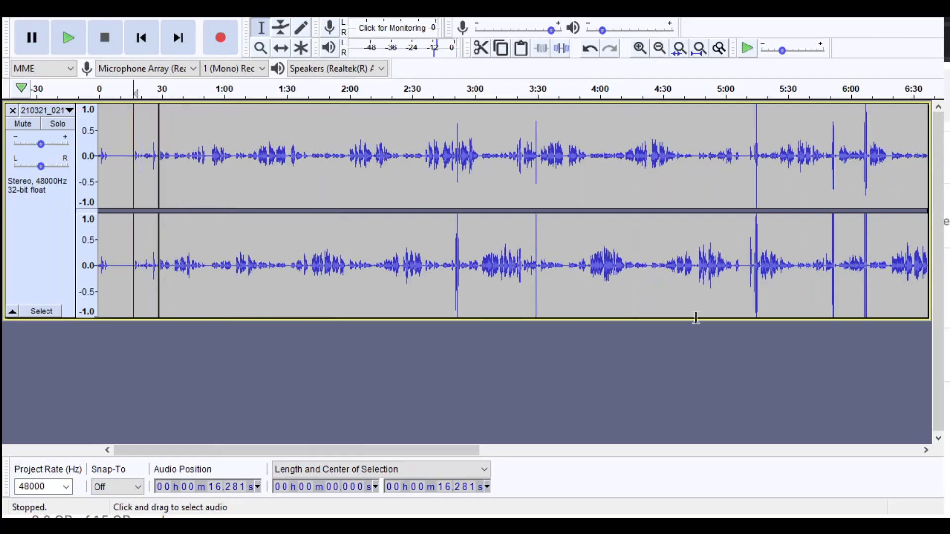
pyautogui.click(450, 262)
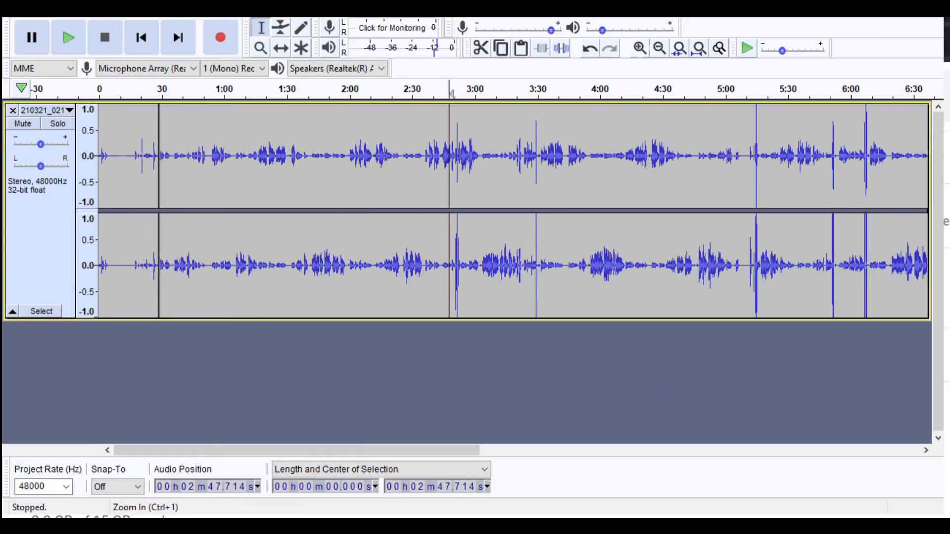
pyautogui.click(640, 48)
pyautogui.click(640, 48)
pyautogui.click(640, 48)
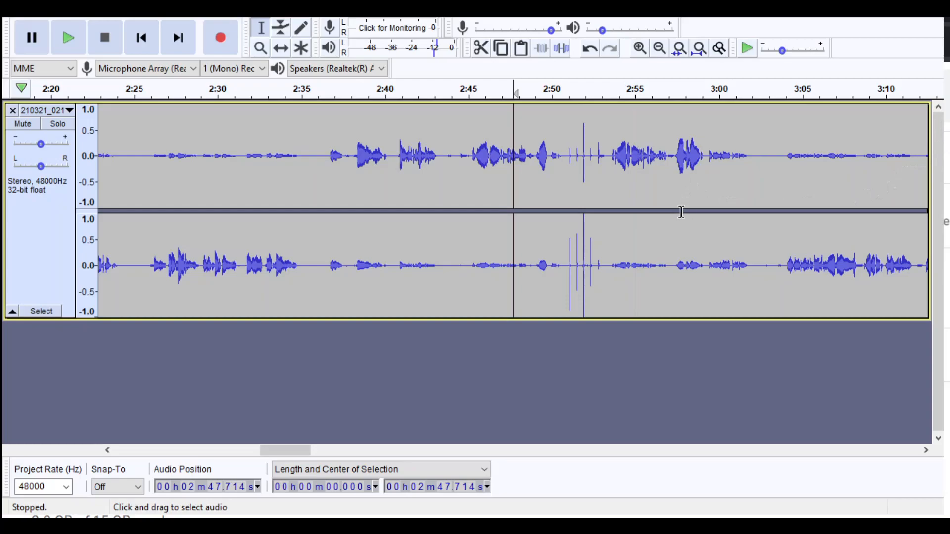
pyautogui.click(459, 213)
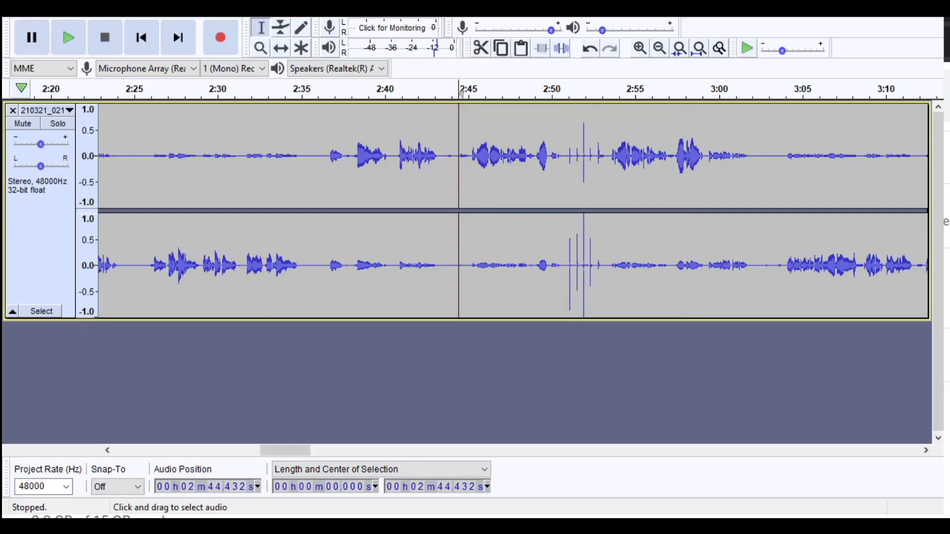
# - Play toward the enlarged spikes near 2:51 from about 2:44.4, and place the cursor at about 2:45.2 during playback
pyautogui.click(660, 48)
pyautogui.click(660, 48)
pyautogui.click(660, 48)
pyautogui.click(640, 48)
pyautogui.click(640, 48)
pyautogui.click(640, 48)
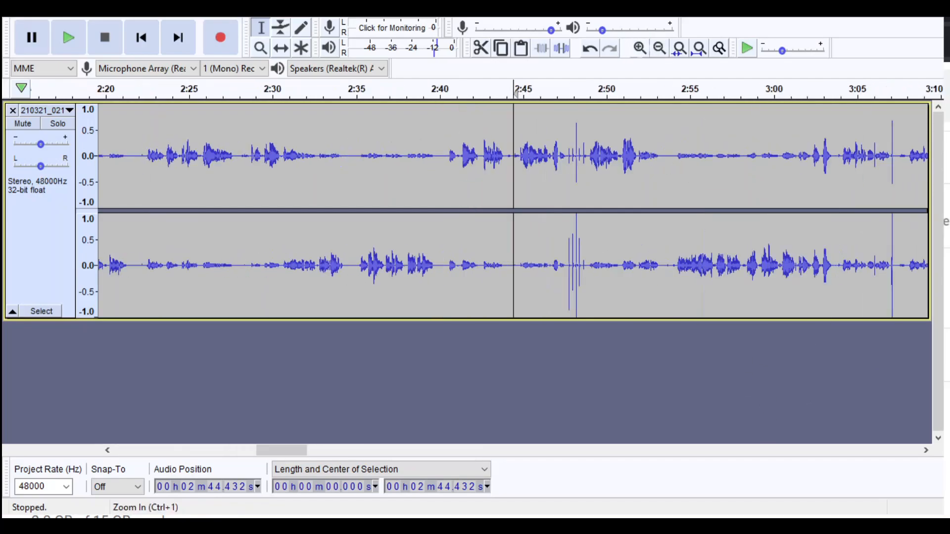
pyautogui.click(640, 48)
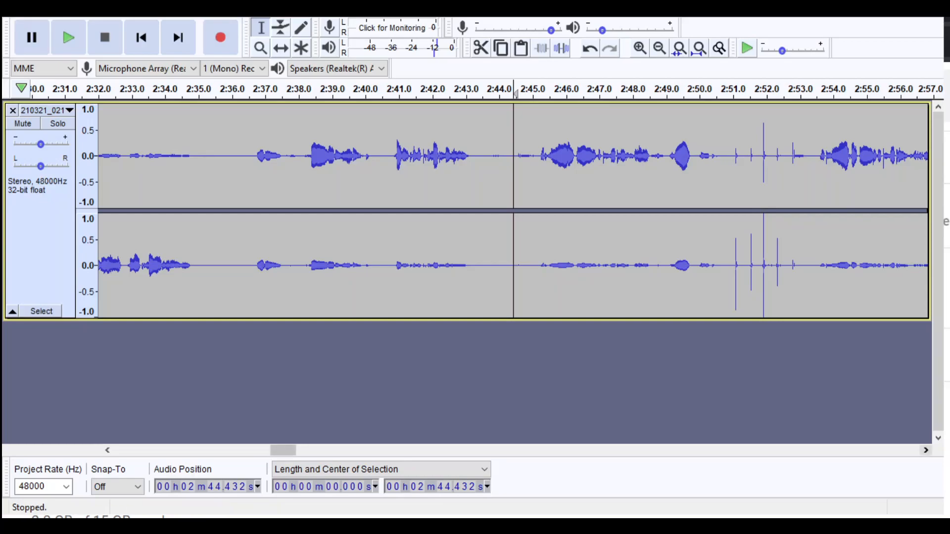
pyautogui.hscroll(5, 513, 211)
pyautogui.hscroll(4, 739, 387)
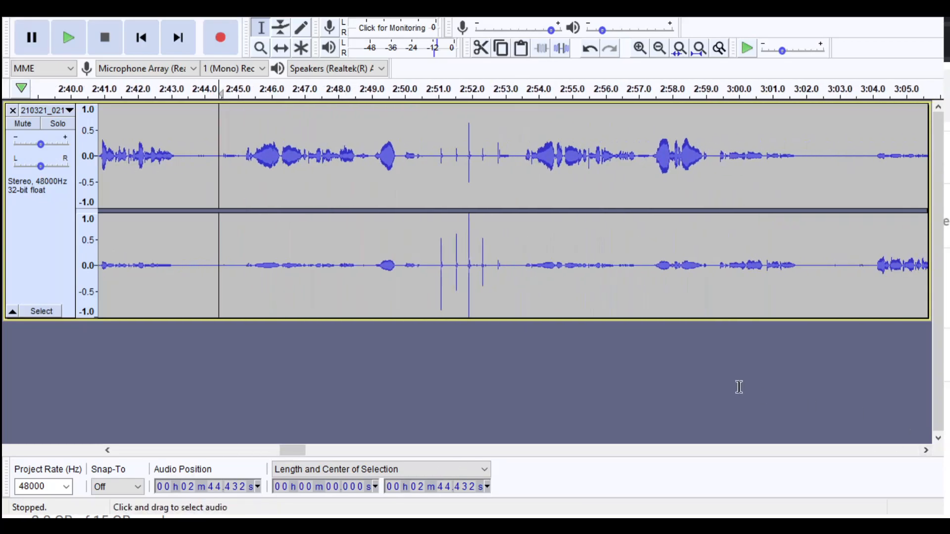
pyautogui.press('space')
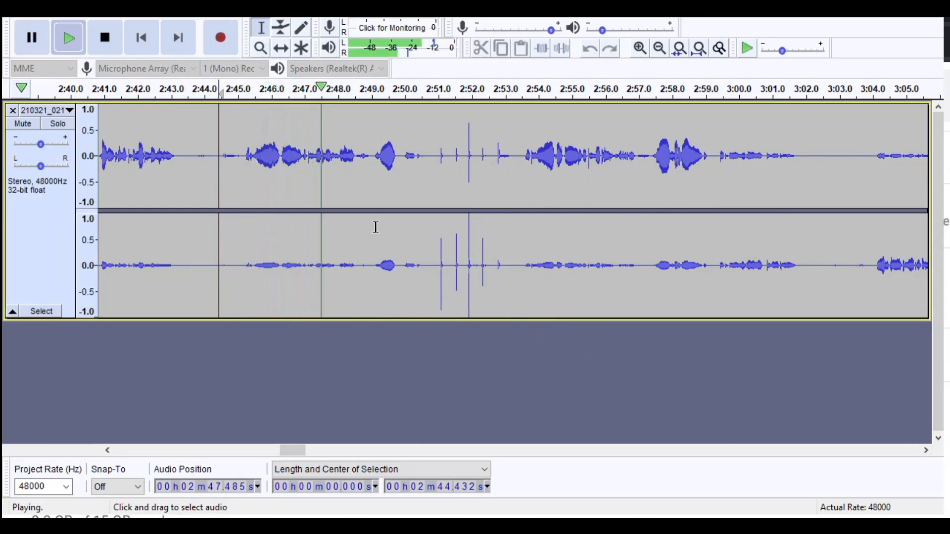
pyautogui.click(245, 218)
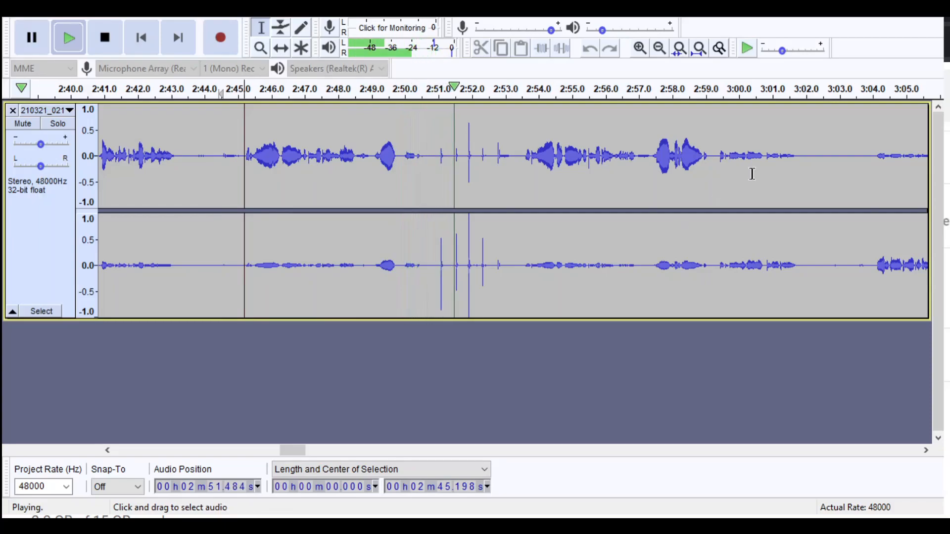
# - Stop playback and delete the stretch with the spike cluster from about 2:45.2 to 2:53.6
pyautogui.press('space')
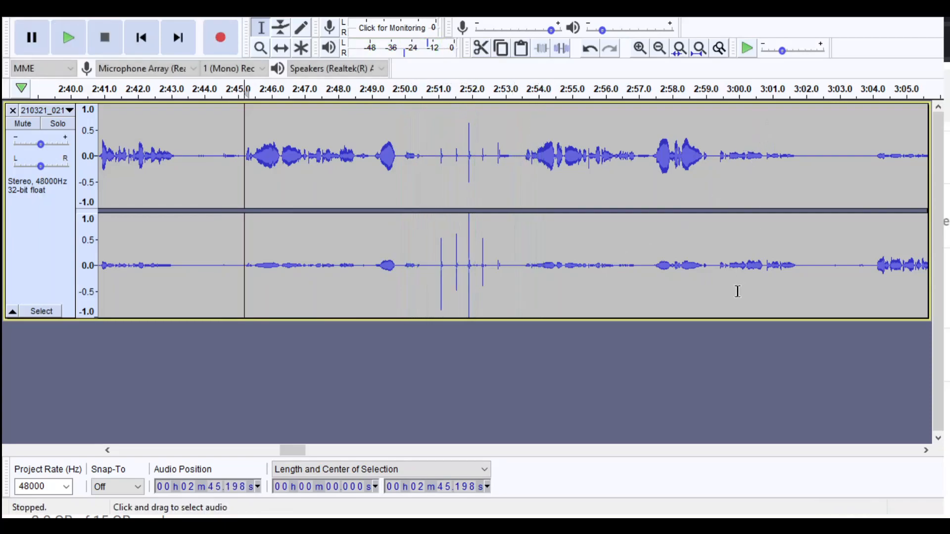
pyautogui.moveTo(758, 277); pyautogui.dragTo(769, 290)
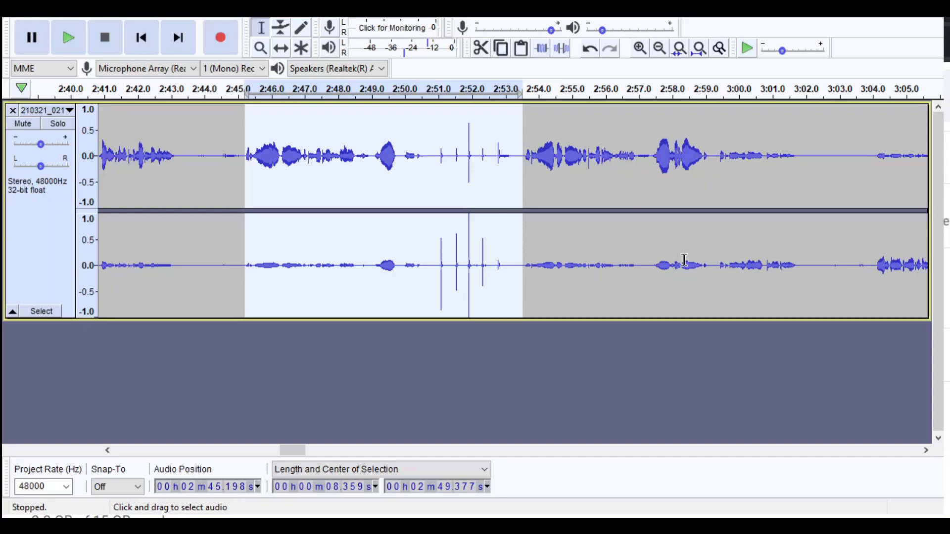
pyautogui.press('Delete')
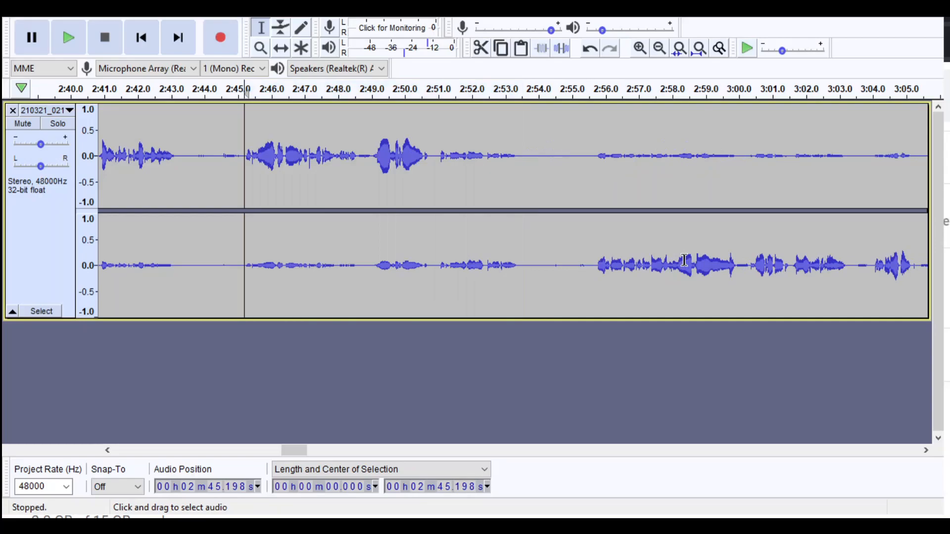
# - Locate the spike near 3:21 and play toward it, first from about 3:17 and again from about 3:13.5
pyautogui.click(659, 48)
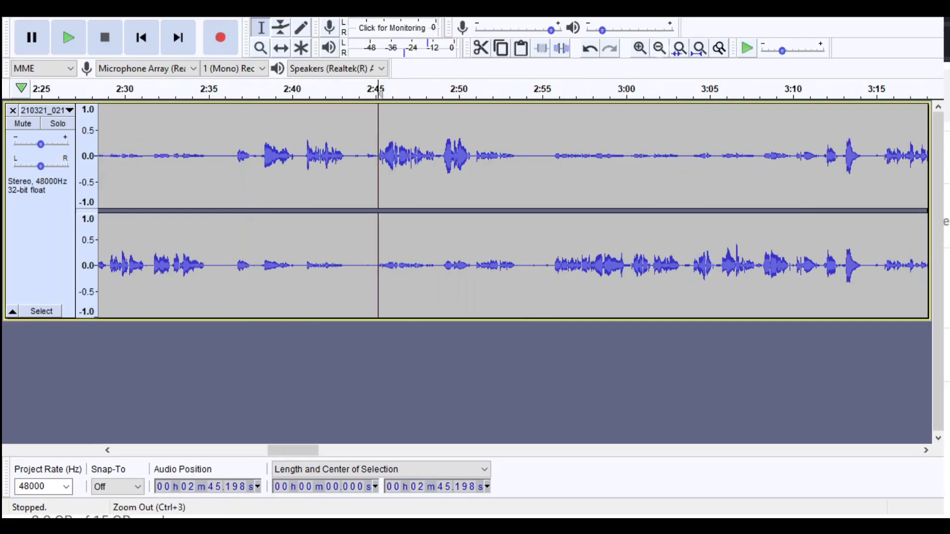
pyautogui.click(660, 48)
pyautogui.click(660, 48)
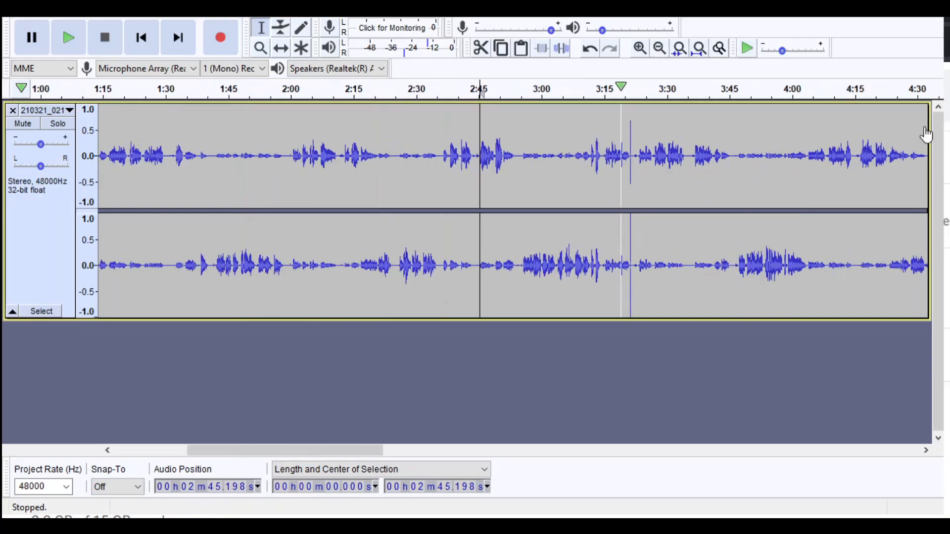
pyautogui.click(612, 88)
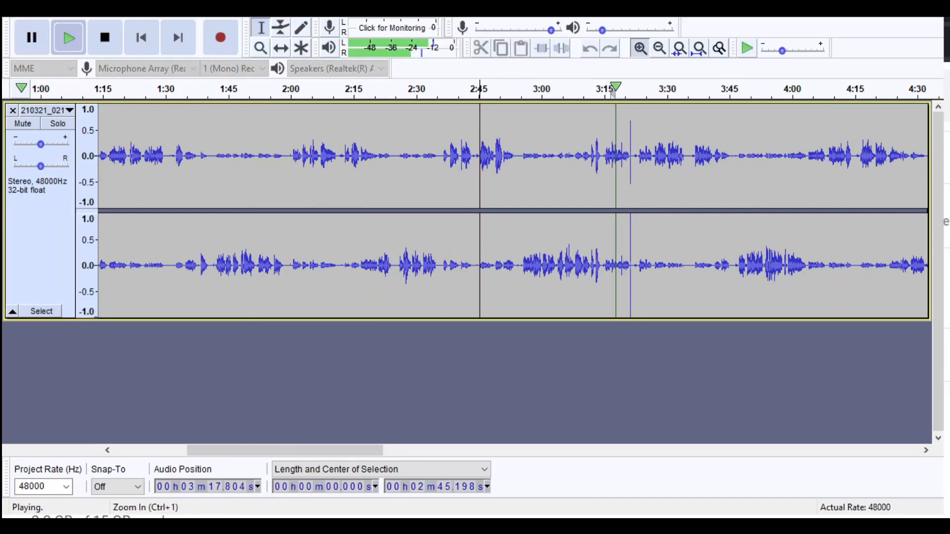
pyautogui.hotkey('ctrl', '1')
pyautogui.hotkey('ctrl', '1')
pyautogui.hotkey('ctrl', '1')
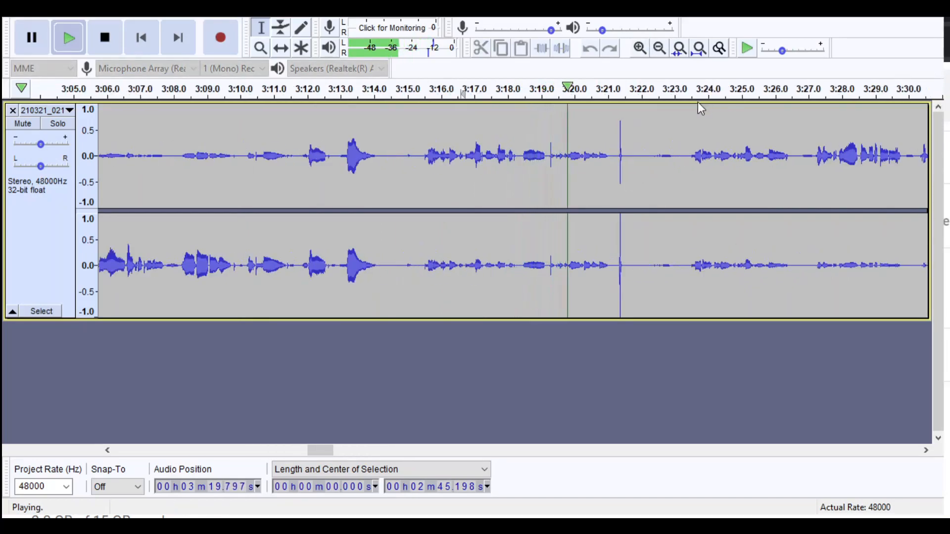
pyautogui.click(355, 90)
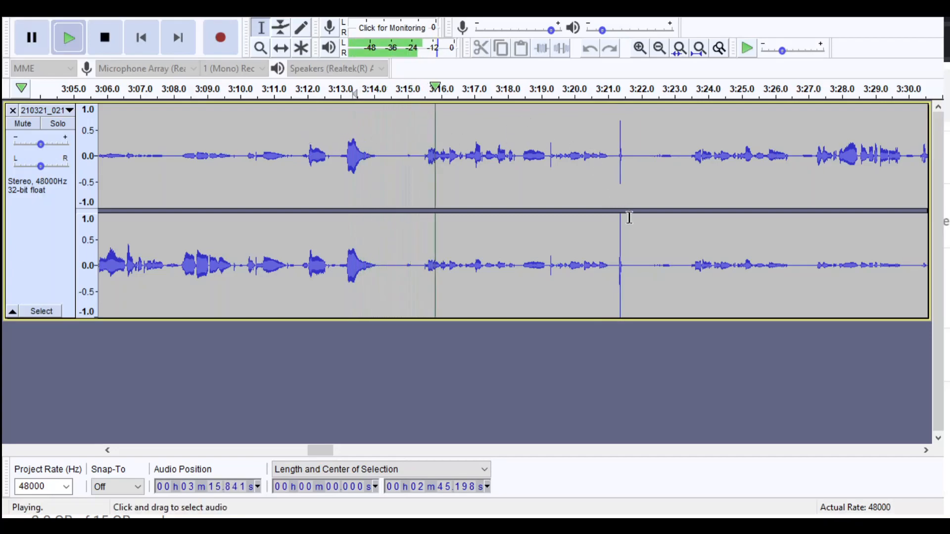
# - Delete the stretch containing the spike from about 3:15.5 to 3:23.5, and play back from the cut
pyautogui.moveTo(423, 229); pyautogui.dragTo(689, 229)
pyautogui.press('space')
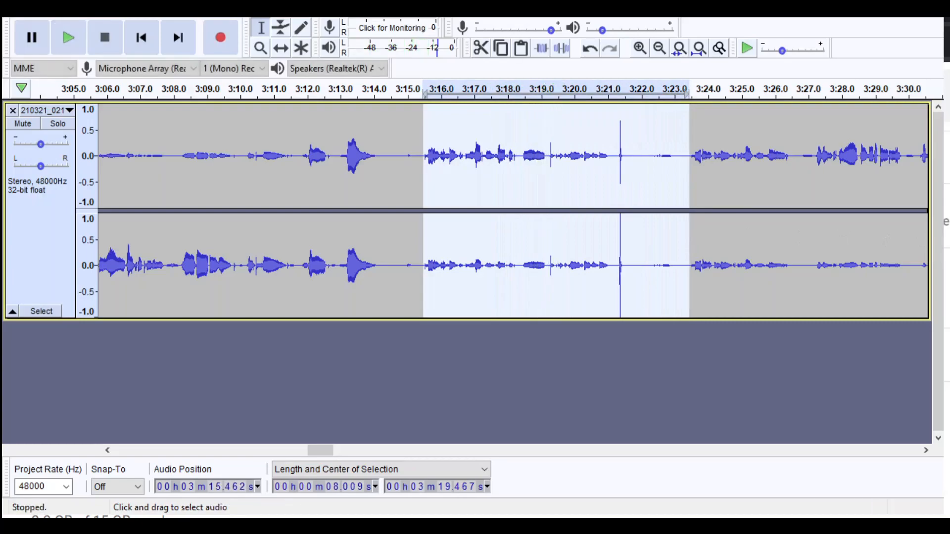
pyautogui.press('Delete')
pyautogui.press('space')
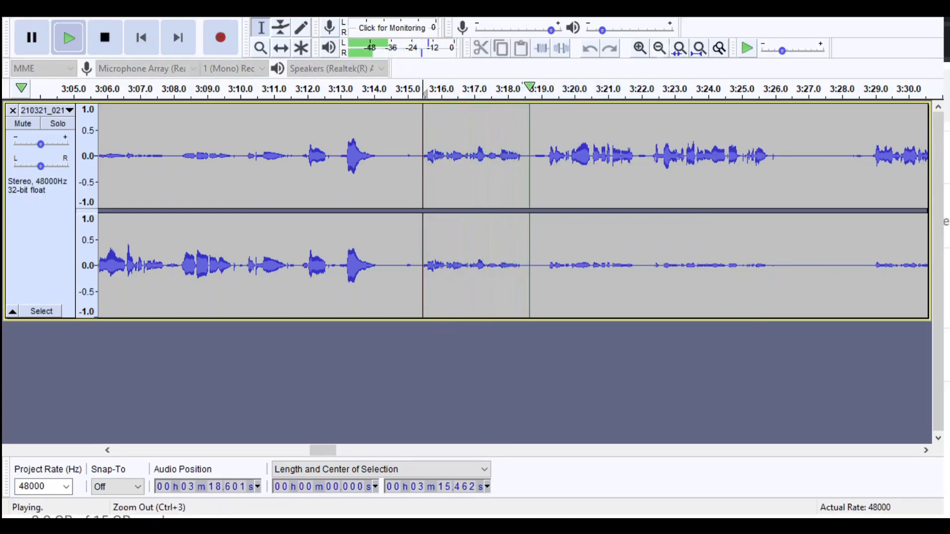
# - Locate the spike cluster near 4:58, play toward it from about 4:43, and stop playback
pyautogui.click(660, 48)
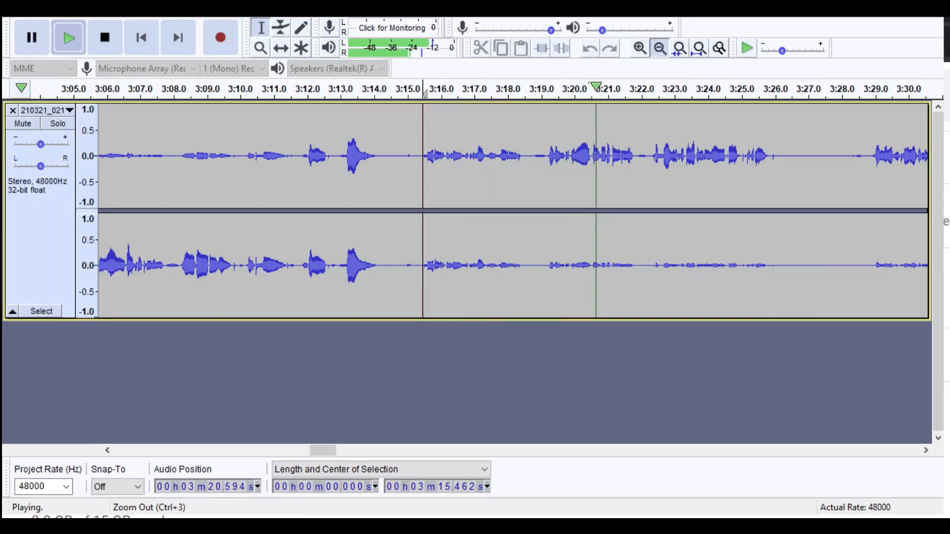
pyautogui.click(659, 48)
pyautogui.click(660, 48)
pyautogui.click(659, 48)
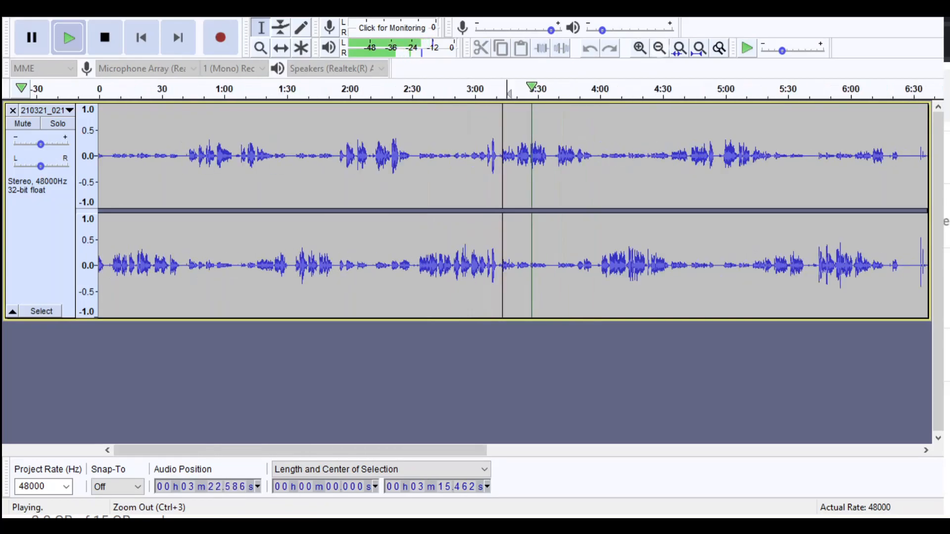
pyautogui.click(690, 89)
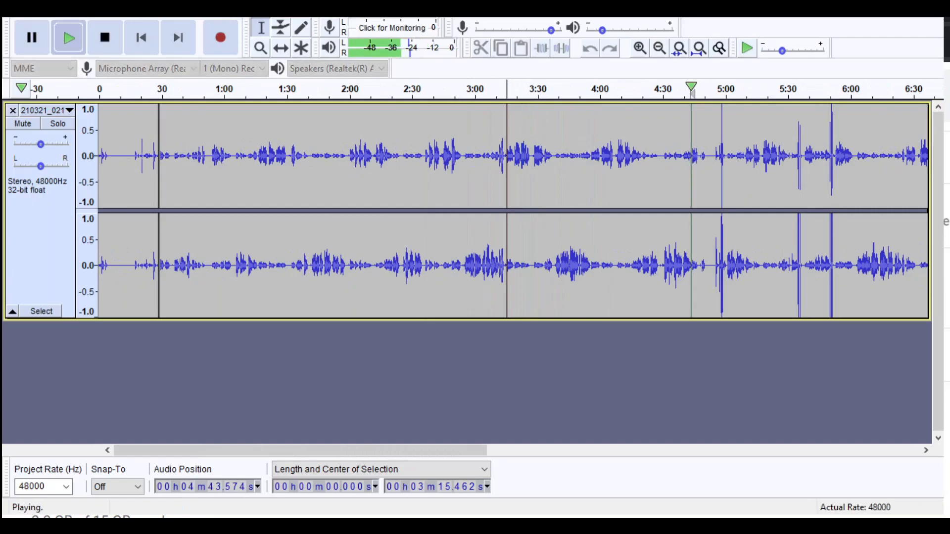
pyautogui.click(640, 48)
pyautogui.click(640, 48)
pyautogui.click(640, 48)
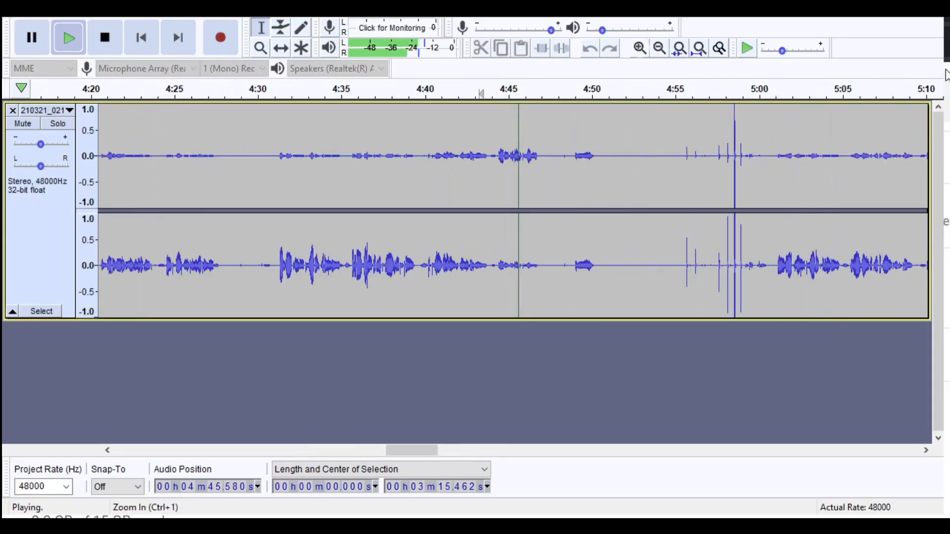
pyautogui.click(640, 48)
pyautogui.click(619, 88)
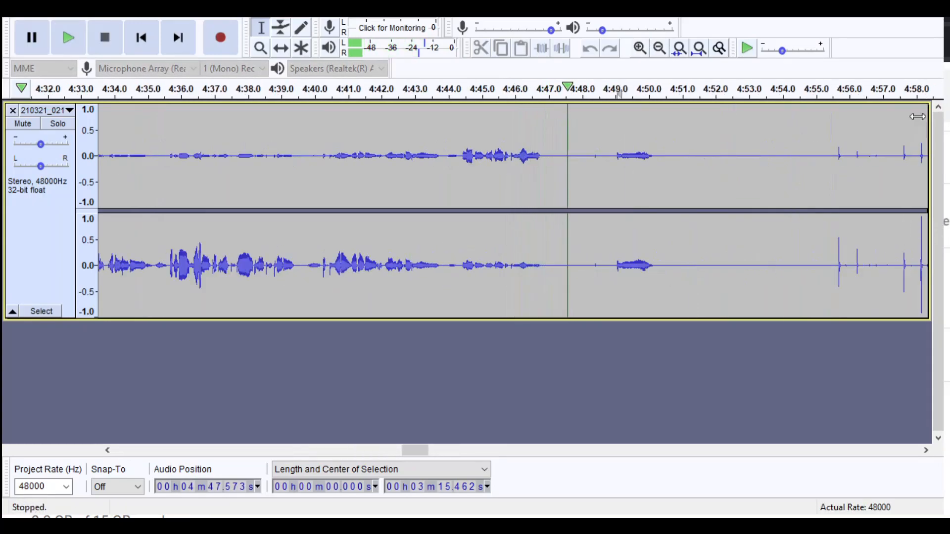
# - Delete the stretch with the spike cluster from about 4:48.0 to 5:00.9, and play across the cut
pyautogui.moveTo(594, 154); pyautogui.dragTo(751, 154)
pyautogui.click(762, 89)
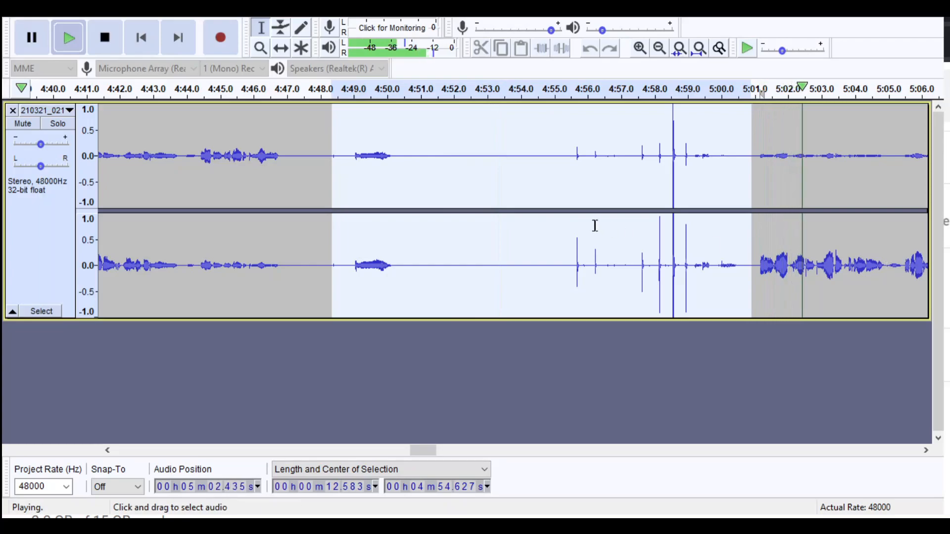
pyautogui.press('space')
pyautogui.moveTo(332, 257); pyautogui.dragTo(321, 265)
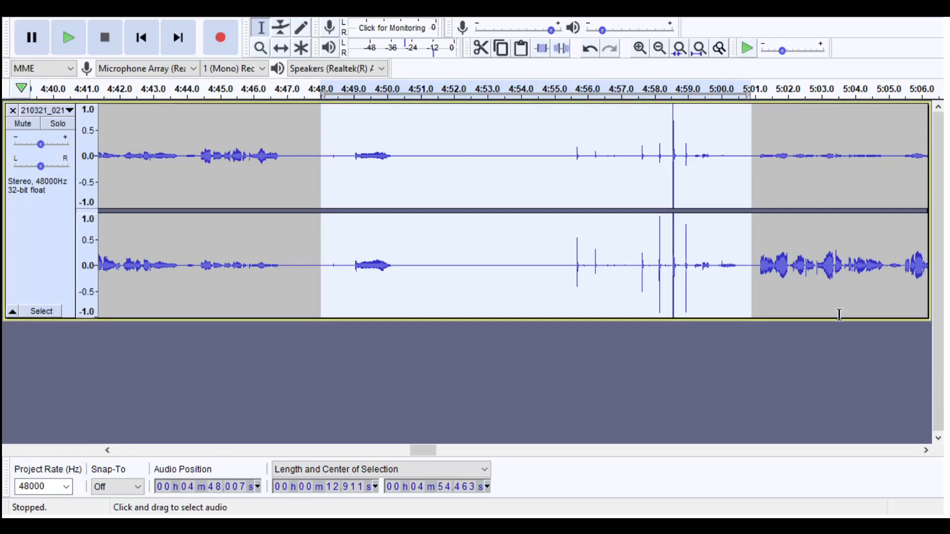
pyautogui.press('space')
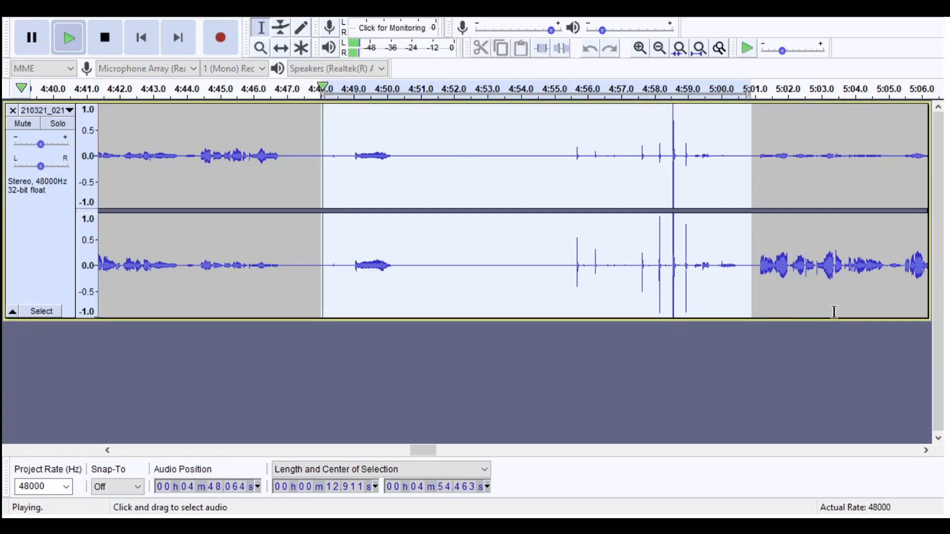
pyautogui.press('space')
pyautogui.press('Delete')
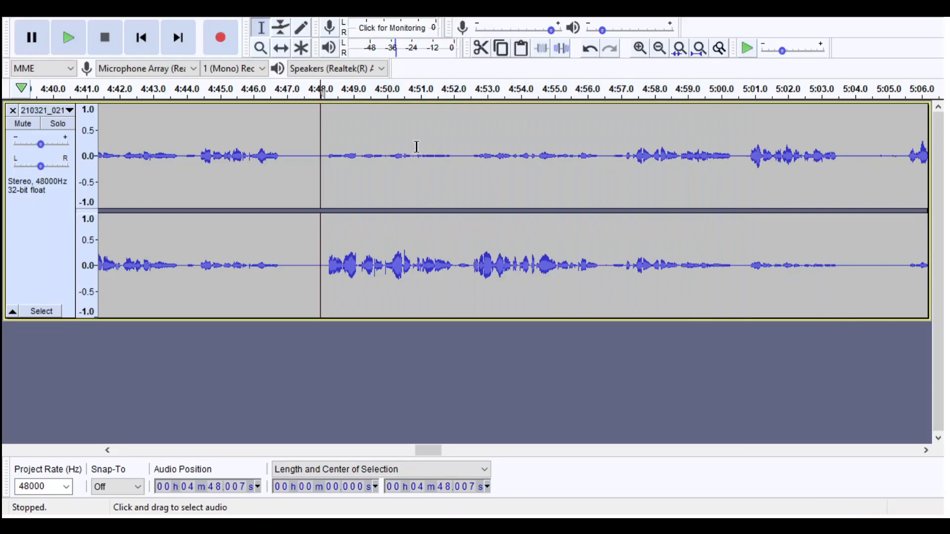
pyautogui.press('c')
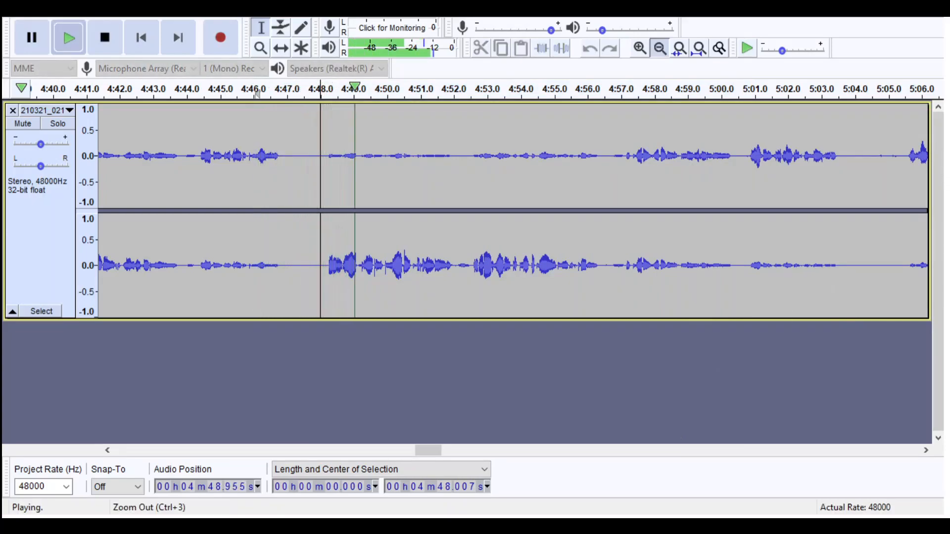
# - Locate the spikes near 5:22 and play toward them from about 5:15
pyautogui.click(660, 49)
pyautogui.click(659, 48)
pyautogui.click(659, 48)
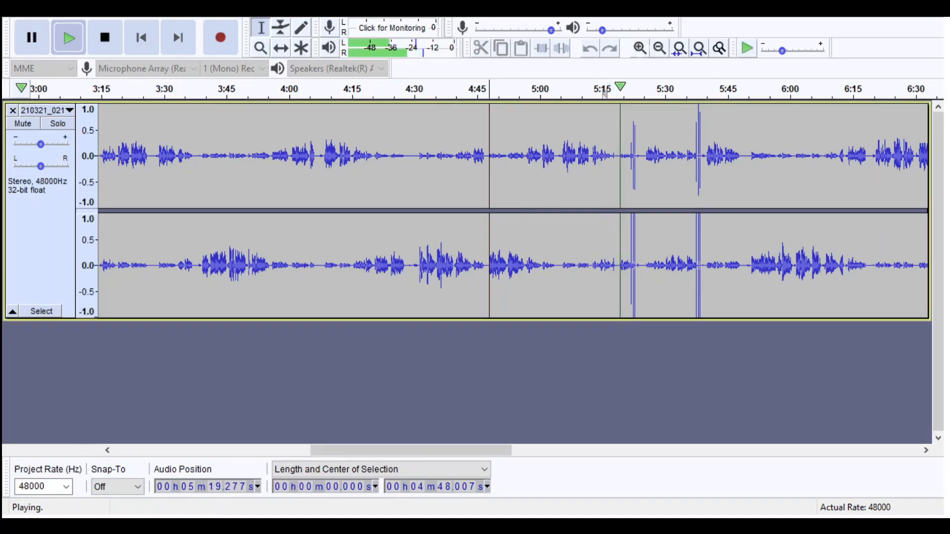
pyautogui.hotkey('ctrl', '1')
pyautogui.hotkey('ctrl', '1')
pyautogui.hotkey('ctrl', '1')
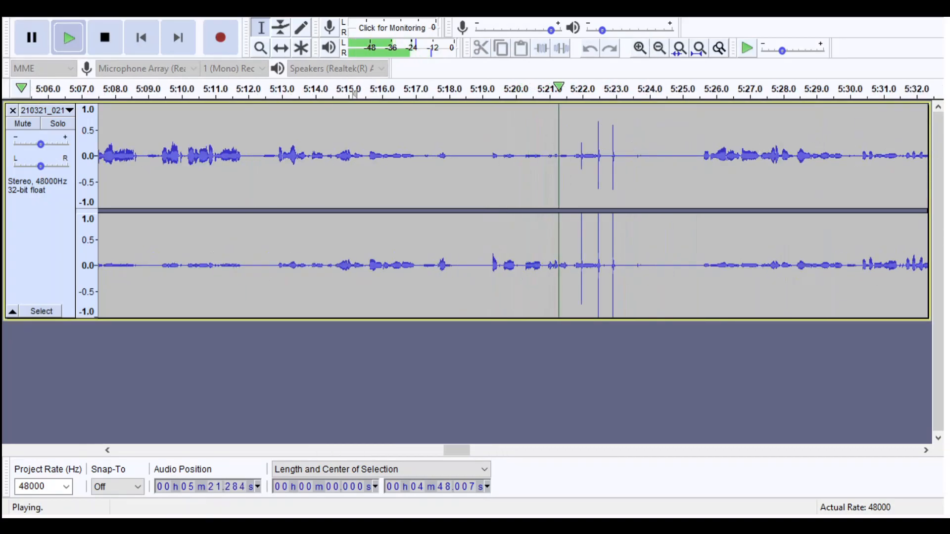
pyautogui.click(659, 48)
# - Listen from about 5:25.5 through the second spike cluster near 5:38, and replay from about 5:19 ahead of the first cluster
pyautogui.press('space')
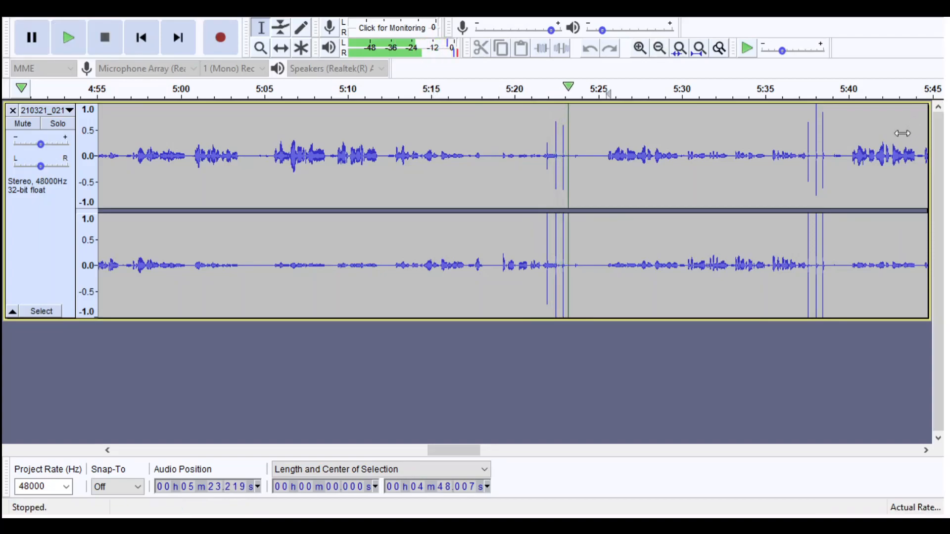
pyautogui.press('space')
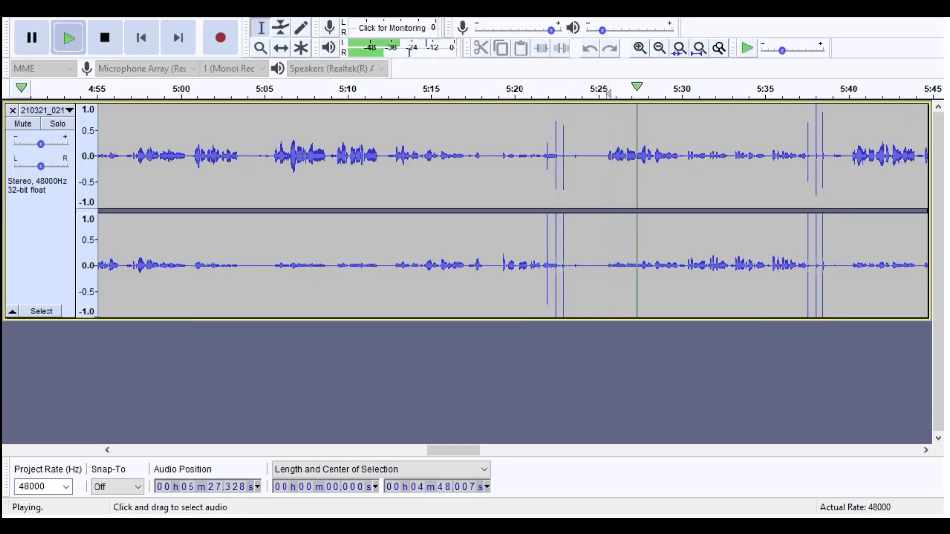
pyautogui.click(926, 451)
pyautogui.hscroll(4, 513, 210)
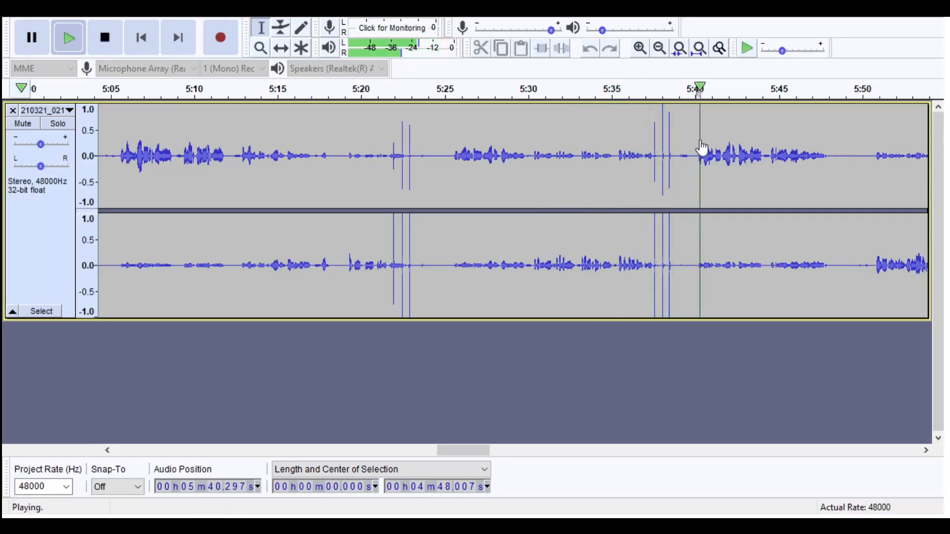
pyautogui.click(347, 90)
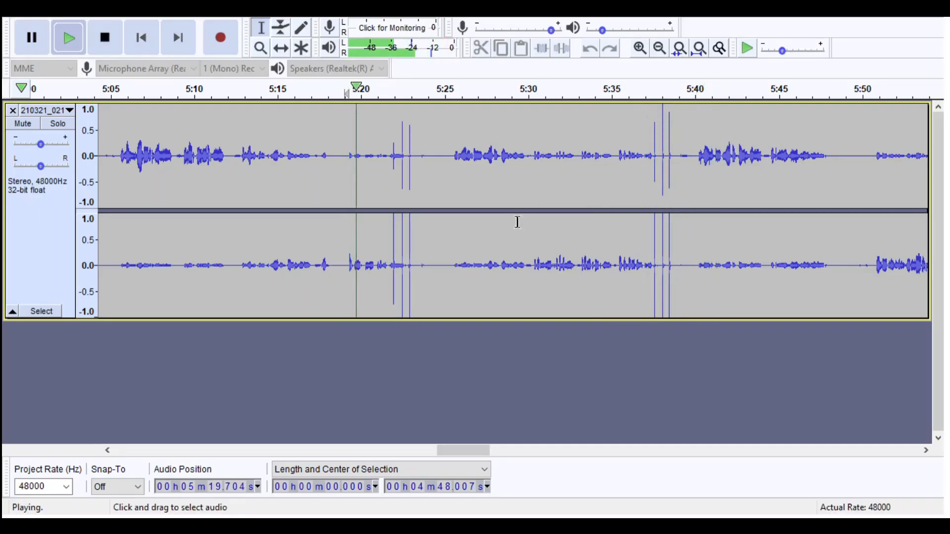
# - Stop playback and delete the stretch containing both spike clusters from about 5:19.1 to 5:40.1
pyautogui.press('space')
pyautogui.moveTo(346, 222); pyautogui.dragTo(696, 223)
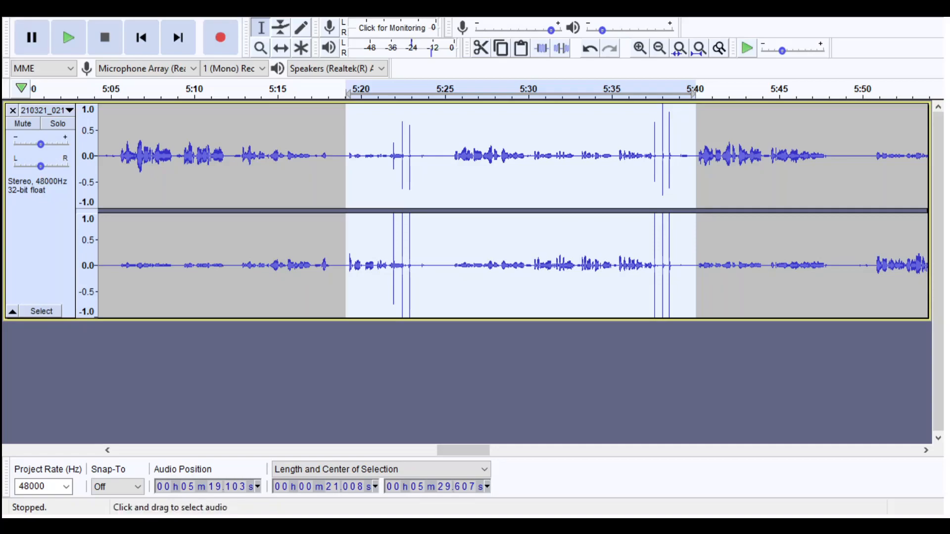
pyautogui.press('Delete')
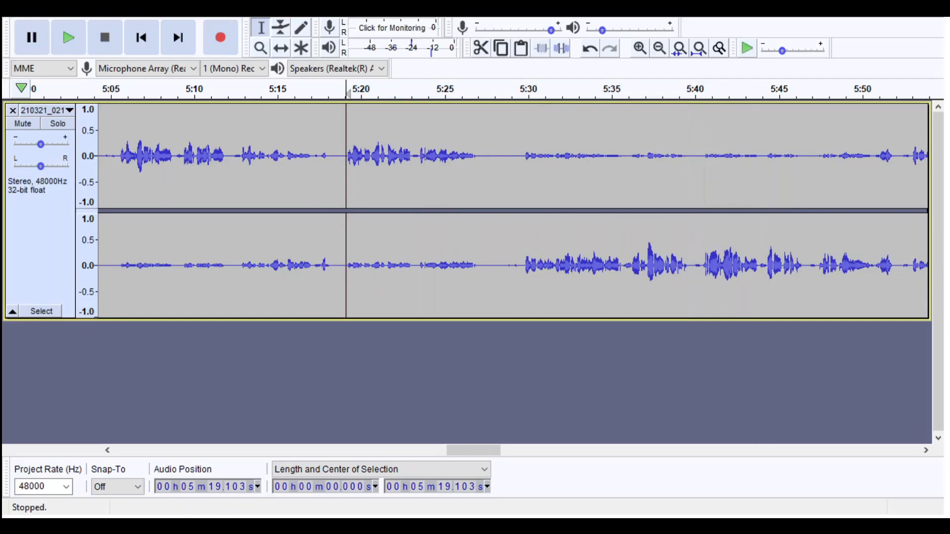
# - Select the quiet gap between the spoken passages from about 5:28.0 to 5:29.8
pyautogui.click(659, 48)
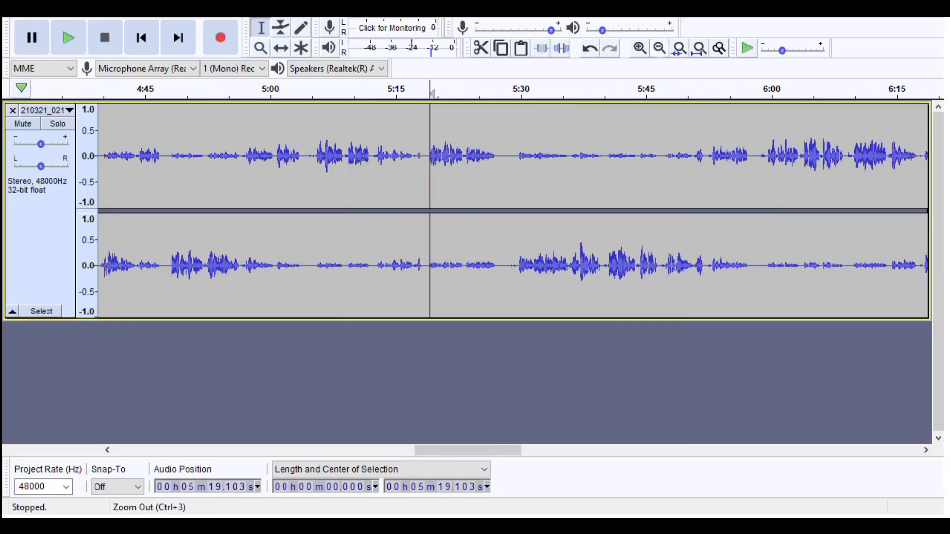
pyautogui.click(640, 48)
pyautogui.click(662, 185)
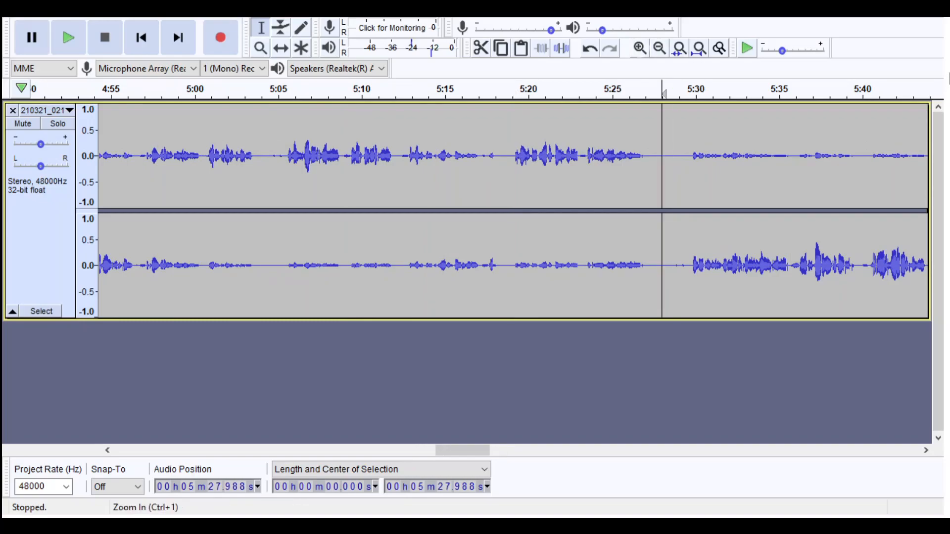
pyautogui.click(640, 48)
pyautogui.click(640, 48)
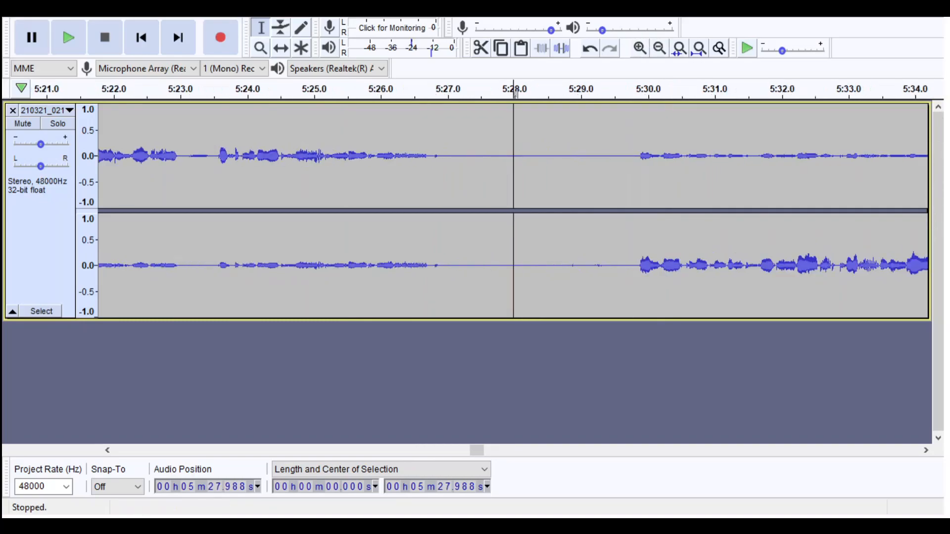
pyautogui.keyDown('shift'); pyautogui.click(632, 283); pyautogui.keyUp('shift')
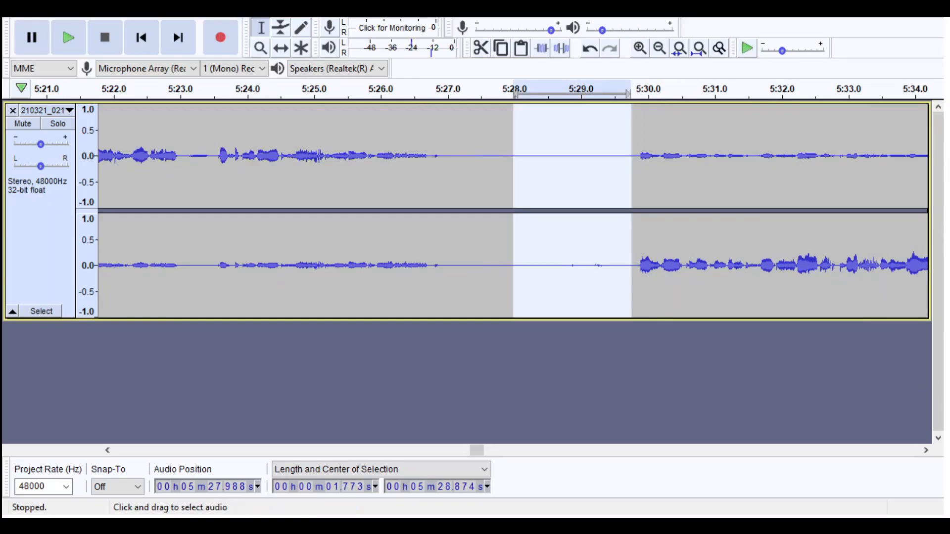
# - Examine the selected quiet gap up close and against the surrounding recording
pyautogui.click(660, 48)
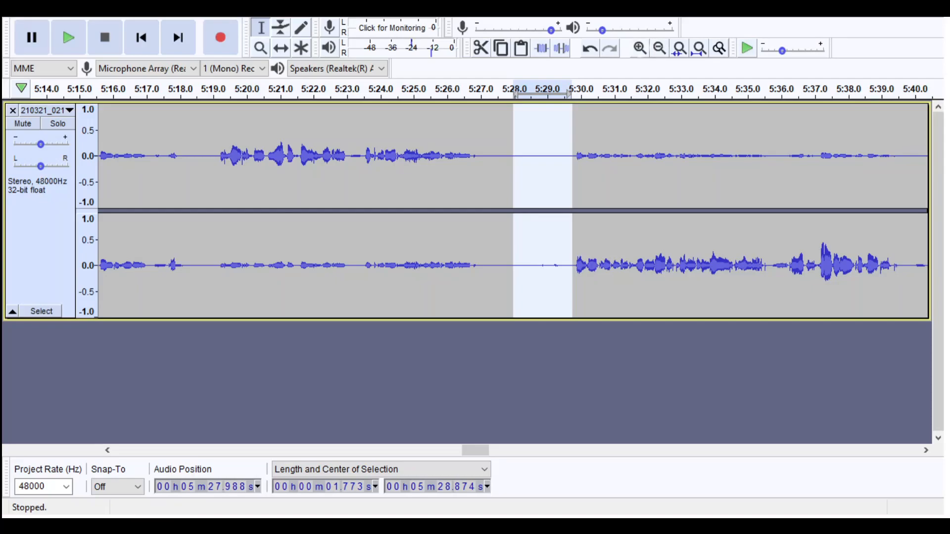
pyautogui.click(679, 48)
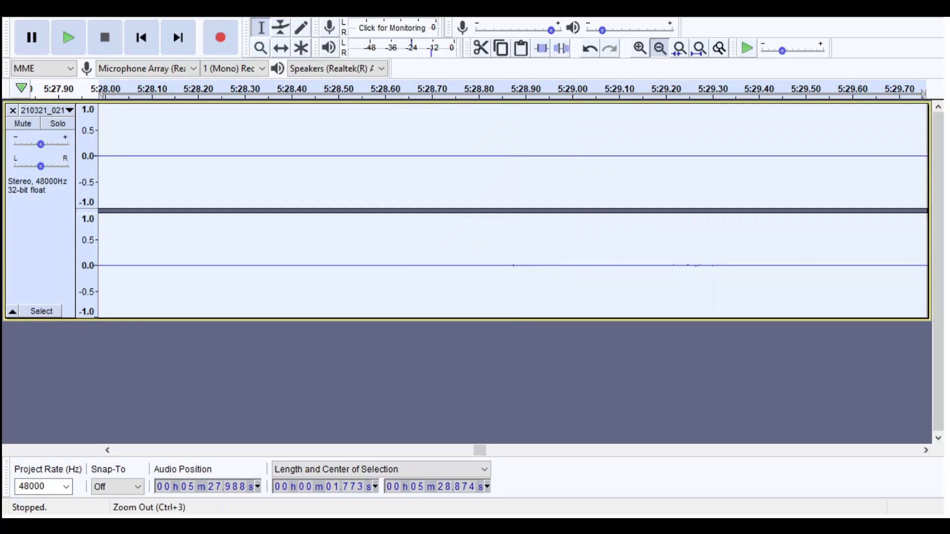
pyautogui.click(659, 48)
pyautogui.click(659, 48)
pyautogui.click(659, 48)
pyautogui.click(659, 48)
pyautogui.click(660, 48)
pyautogui.click(660, 48)
pyautogui.click(660, 48)
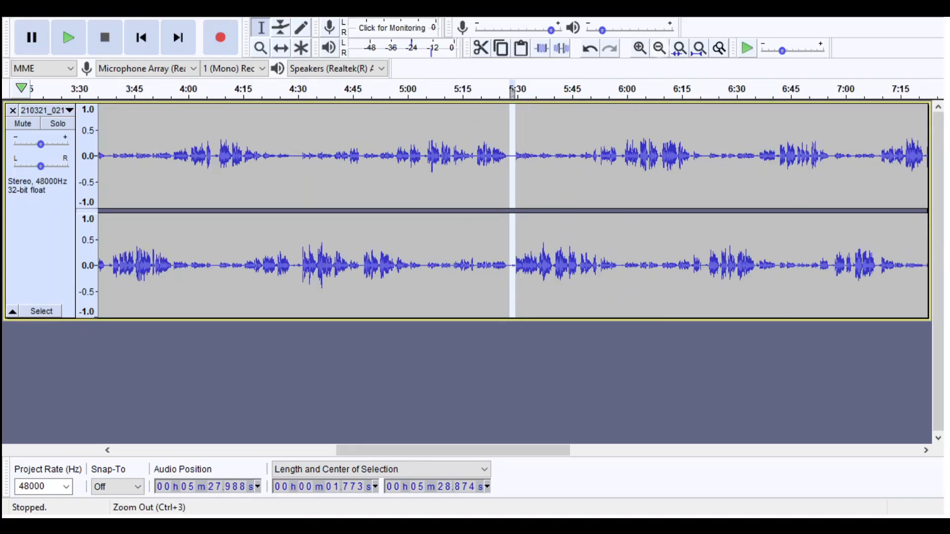
# - Listen to the selected quiet gap from about 5:28.0 to 5:29.8 and check the pause just before it
pyautogui.click(660, 48)
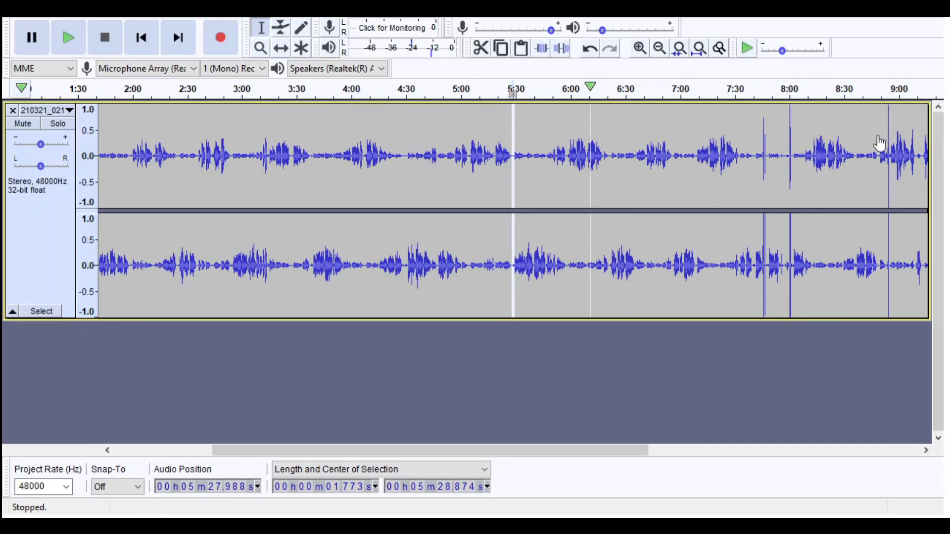
pyautogui.click(640, 48)
pyautogui.click(640, 48)
pyautogui.click(640, 48)
pyautogui.click(640, 48)
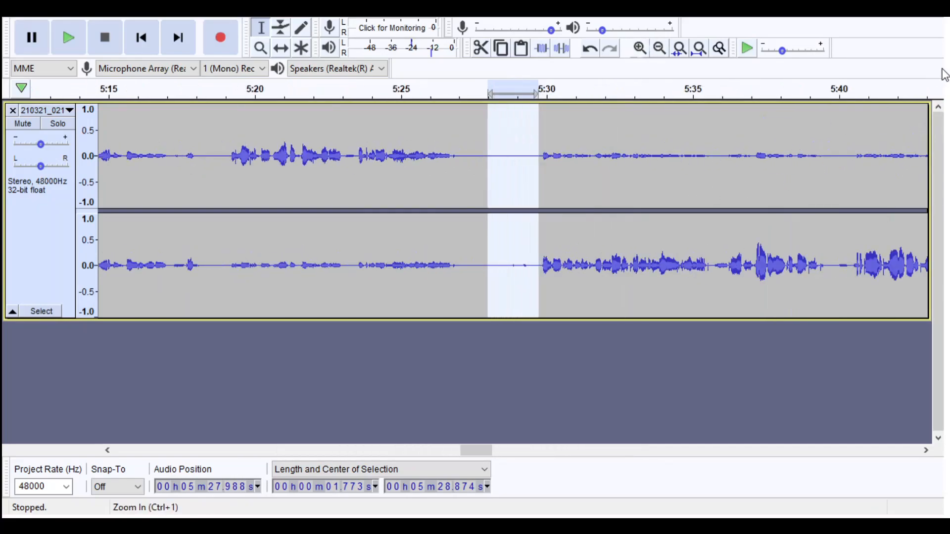
pyautogui.click(639, 48)
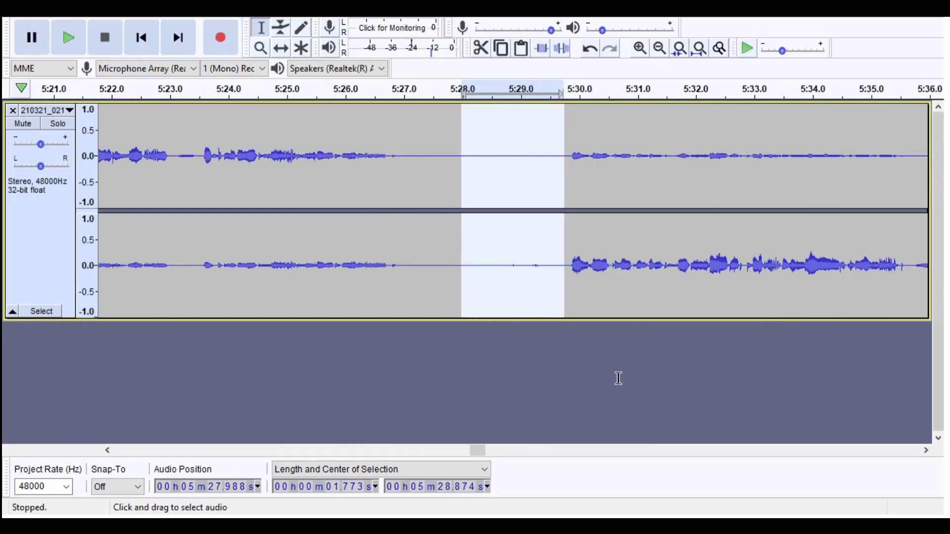
pyautogui.press('space')
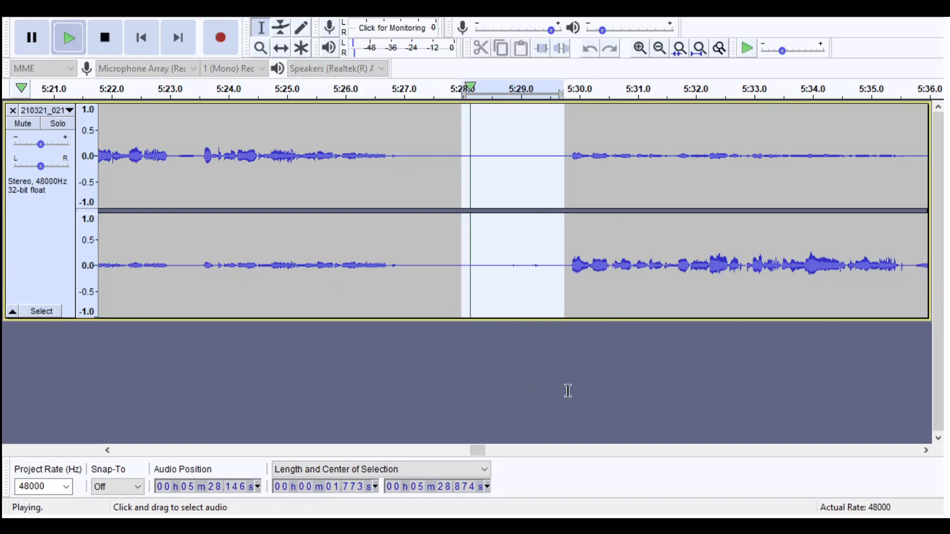
pyautogui.moveTo(410, 261); pyautogui.dragTo(483, 282)
pyautogui.press('space')
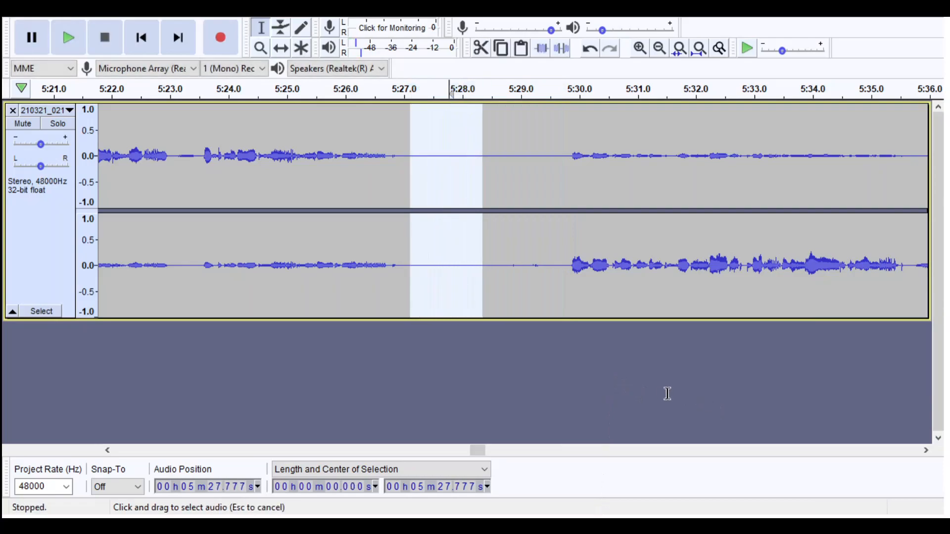
pyautogui.click(449, 267)
# - Locate the next spikes near 7:46 and listen from about 7:41.7 leading up to them
pyautogui.click(660, 48)
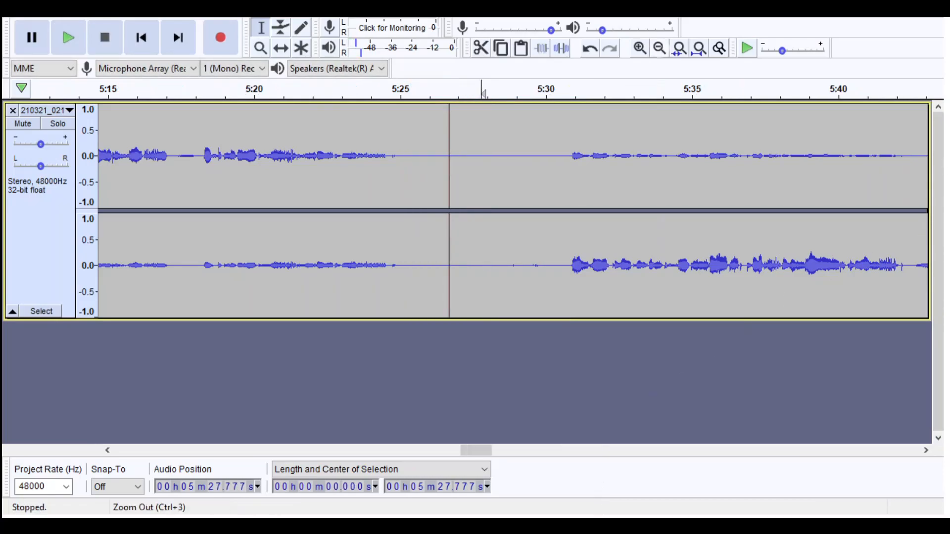
pyautogui.click(660, 48)
pyautogui.click(659, 48)
pyautogui.click(660, 48)
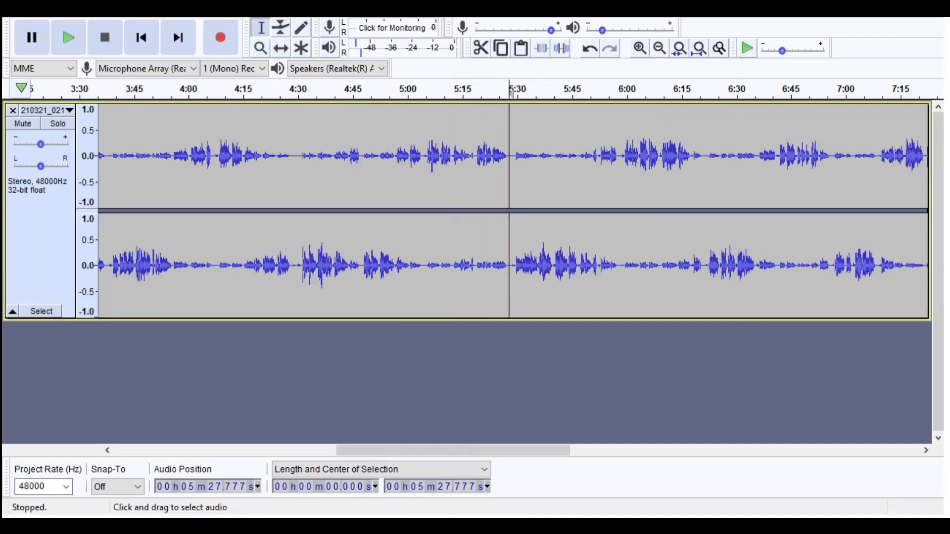
pyautogui.click(660, 48)
pyautogui.click(762, 163)
pyautogui.click(640, 48)
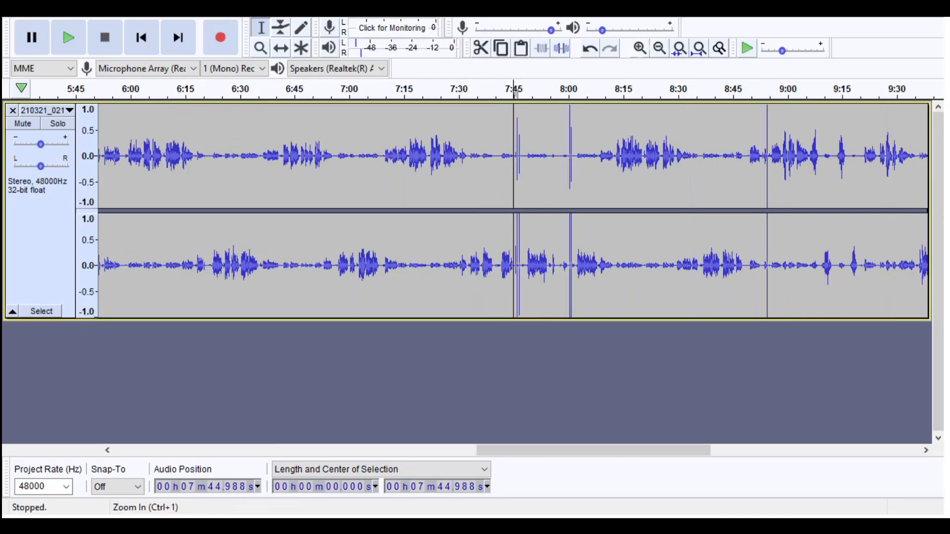
pyautogui.click(640, 48)
pyautogui.click(640, 48)
pyautogui.click(640, 48)
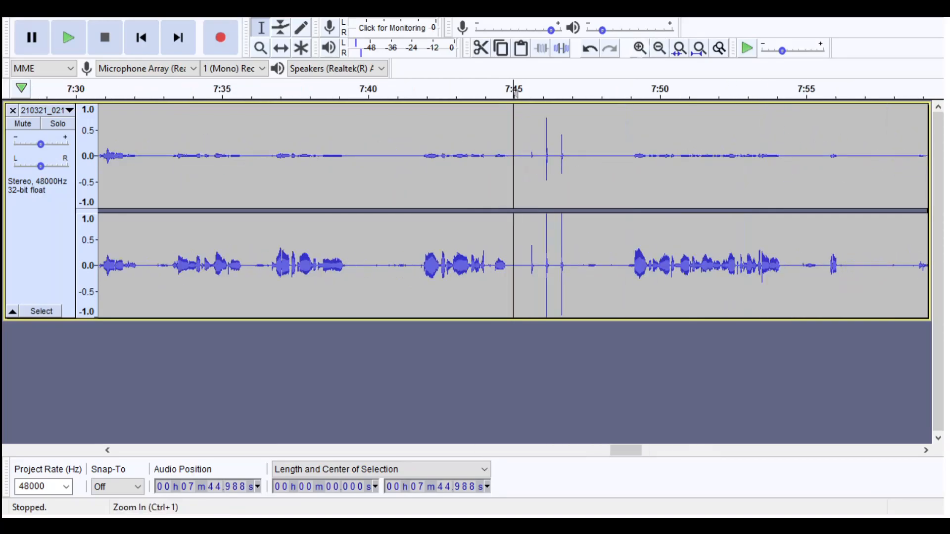
pyautogui.press('space')
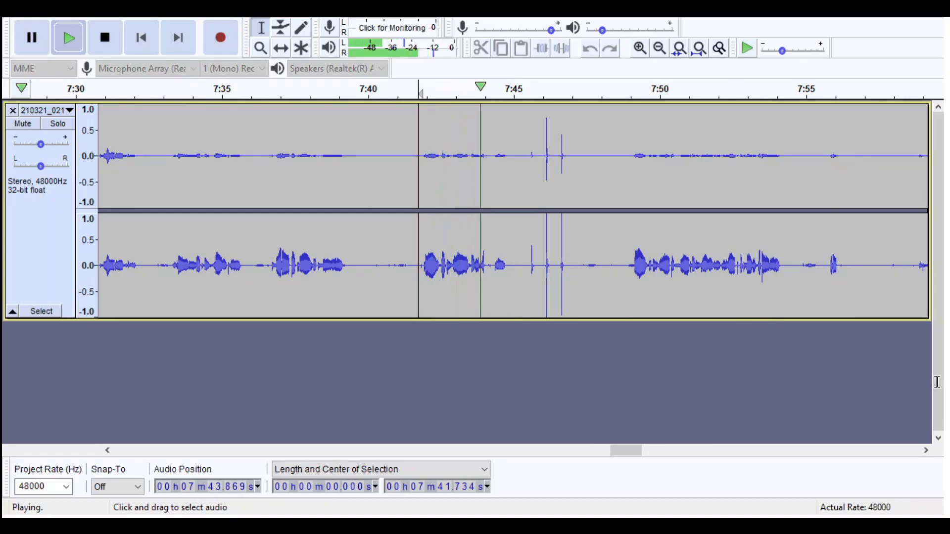
# - Stop playback and delete the stretch containing the spikes from about 7:41.7 to 7:48.9
pyautogui.press('space')
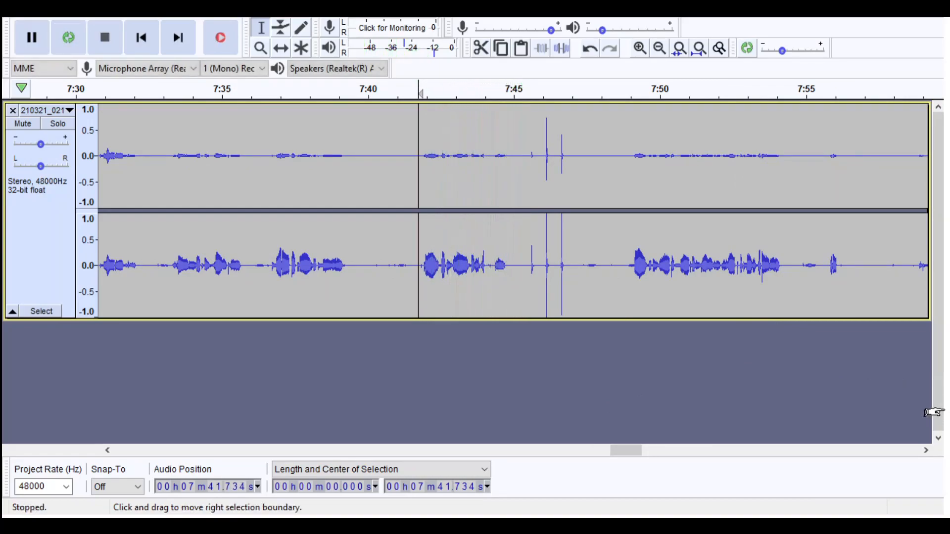
pyautogui.keyDown('shift'); pyautogui.click(627, 272); pyautogui.keyUp('shift')
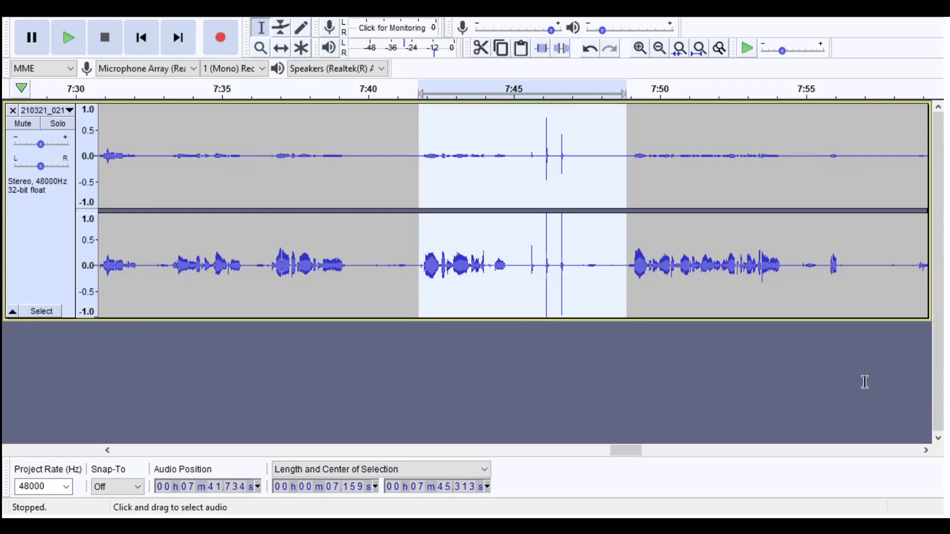
pyautogui.press('Delete')
# - Listen on from the cut at 7:41.7 and delete the stretch with the next pair of spikes, from about 7:48.6 to 7:55.3
pyautogui.press('space')
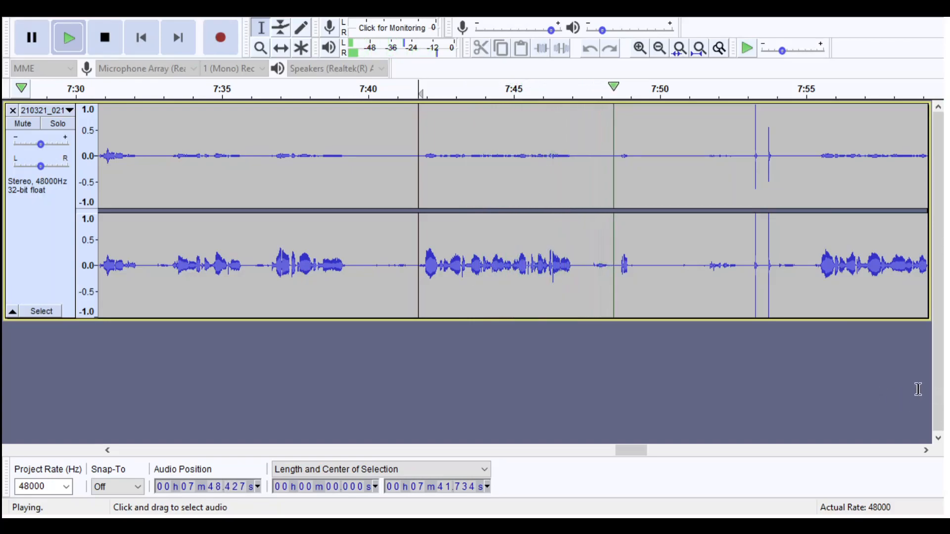
pyautogui.moveTo(618, 277); pyautogui.dragTo(814, 277)
pyautogui.press('space')
pyautogui.press('Delete')
# - Listen briefly from the new cut at 7:48.6 and delete the preceding passage from about 7:41.7 to 7:48.6
pyautogui.press('space')
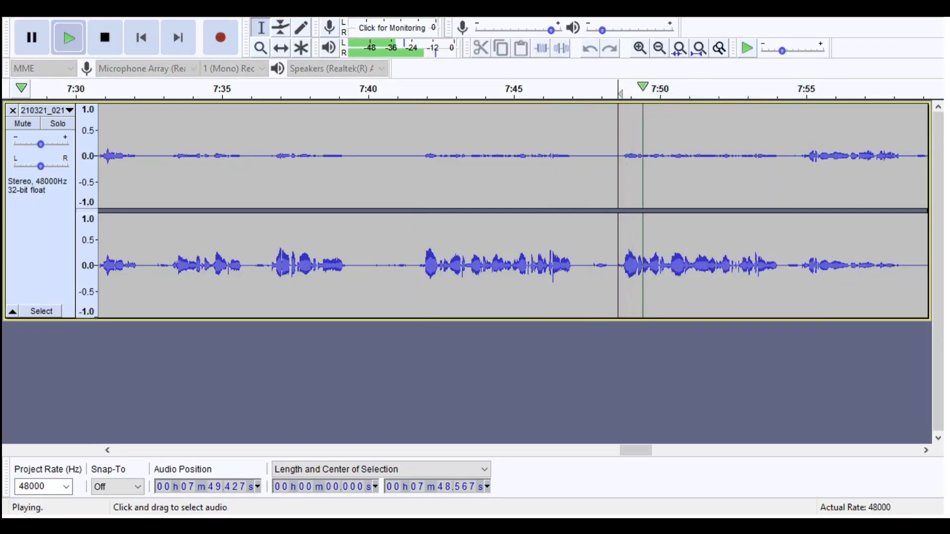
pyautogui.press('space')
pyautogui.moveTo(618, 278); pyautogui.dragTo(417, 281)
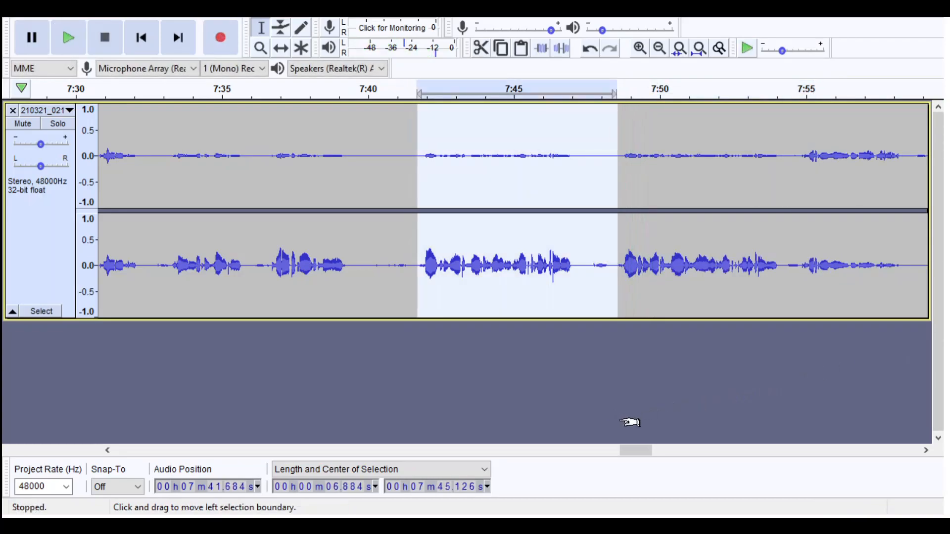
pyautogui.press('Delete')
# - Listen across the new join from about 7:41.7 while viewing the surrounding recording for remaining spikes
pyautogui.press('space')
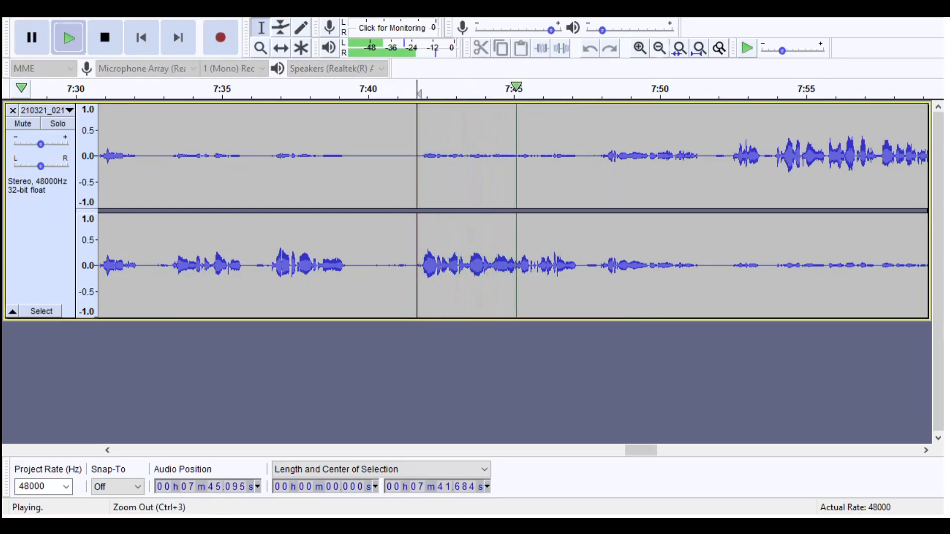
pyautogui.click(660, 48)
pyautogui.click(659, 48)
pyautogui.click(659, 48)
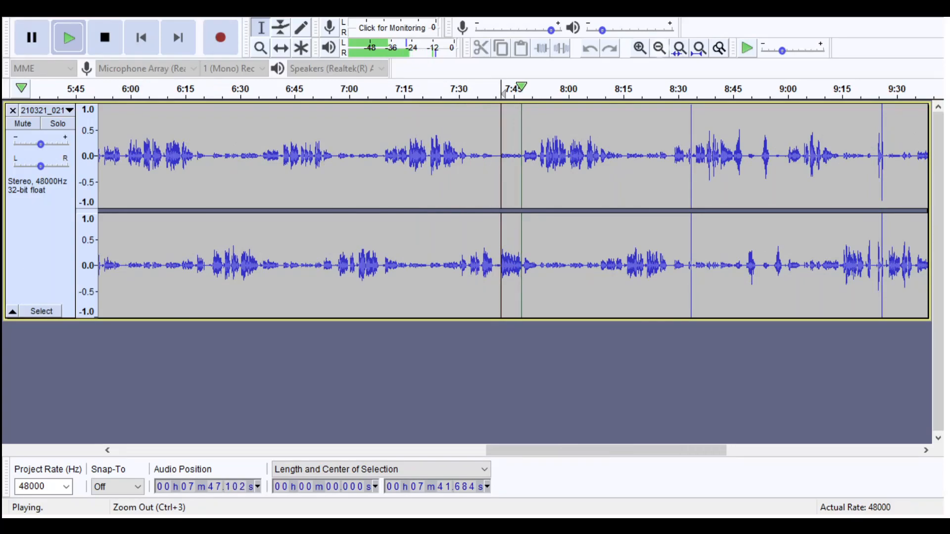
pyautogui.press('space')
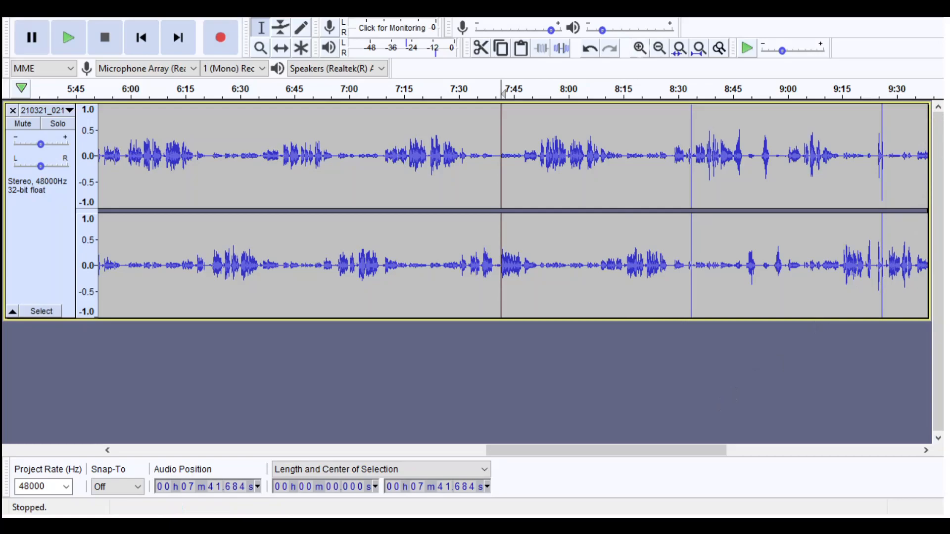
# - Locate the single spike near 8:34 and listen from about 8:28.9 ahead of it
pyautogui.click(640, 48)
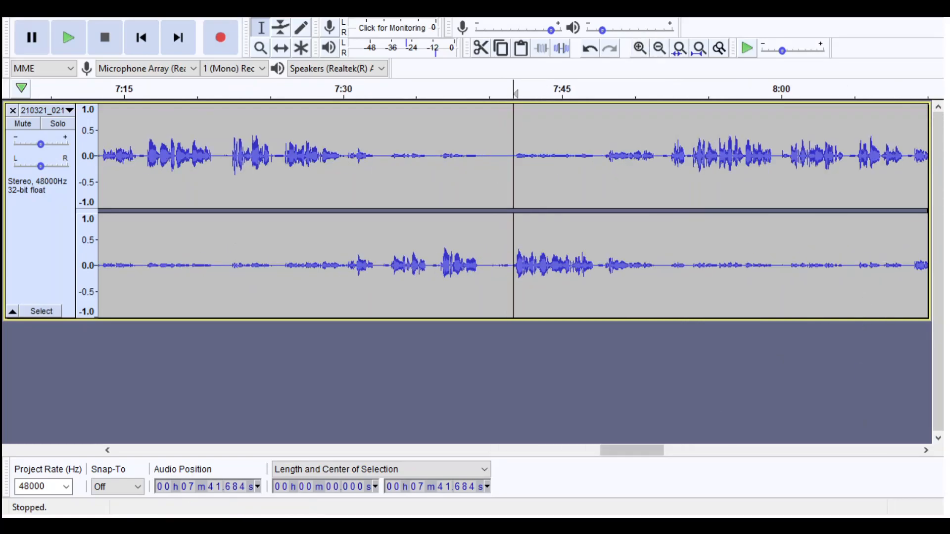
pyautogui.moveTo(634, 450); pyautogui.dragTo(679, 450)
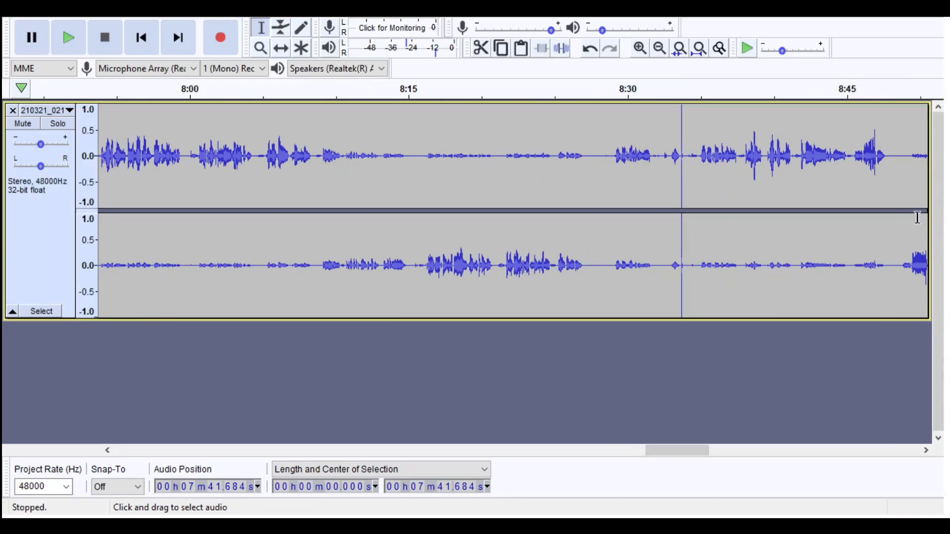
pyautogui.click(612, 238)
pyautogui.press('space')
pyautogui.click(640, 48)
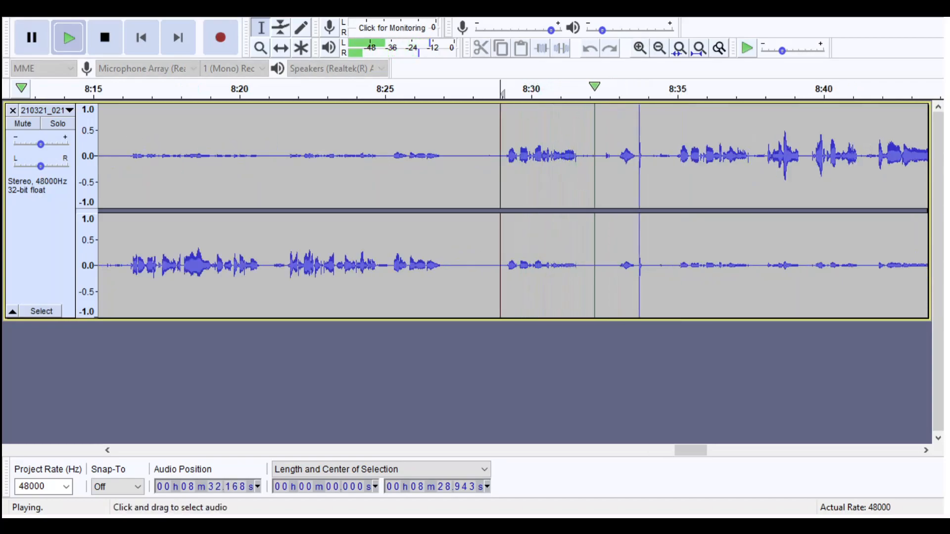
# - Delete the stretch containing the spike from about 8:28.9 to 8:34.9
pyautogui.moveTo(501, 238); pyautogui.dragTo(674, 238)
pyautogui.press('space')
pyautogui.press('Delete')
# - Listen to the join at 8:28.9, and play from about 9:13.7 towards the spikes near 9:20
pyautogui.press('space')
pyautogui.click(660, 48)
pyautogui.click(659, 48)
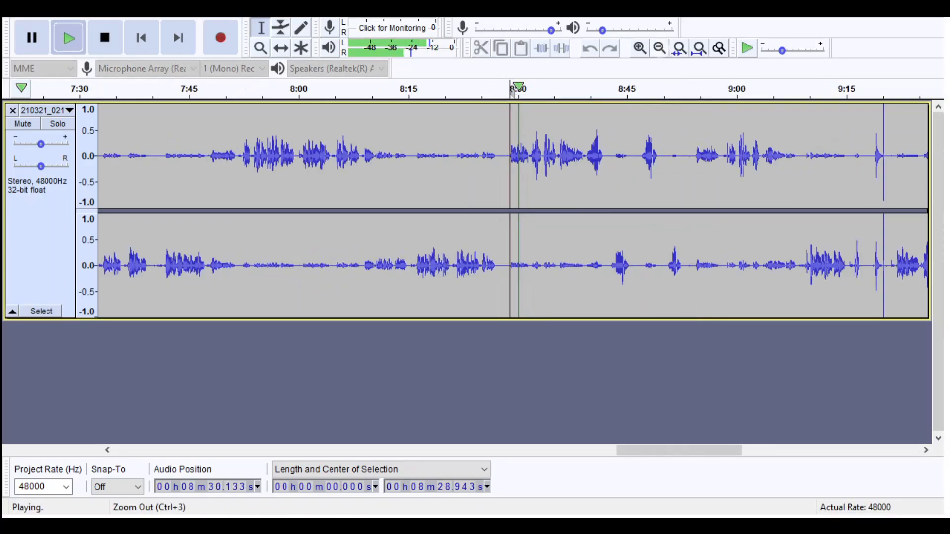
pyautogui.click(836, 89)
pyautogui.click(640, 48)
pyautogui.click(640, 48)
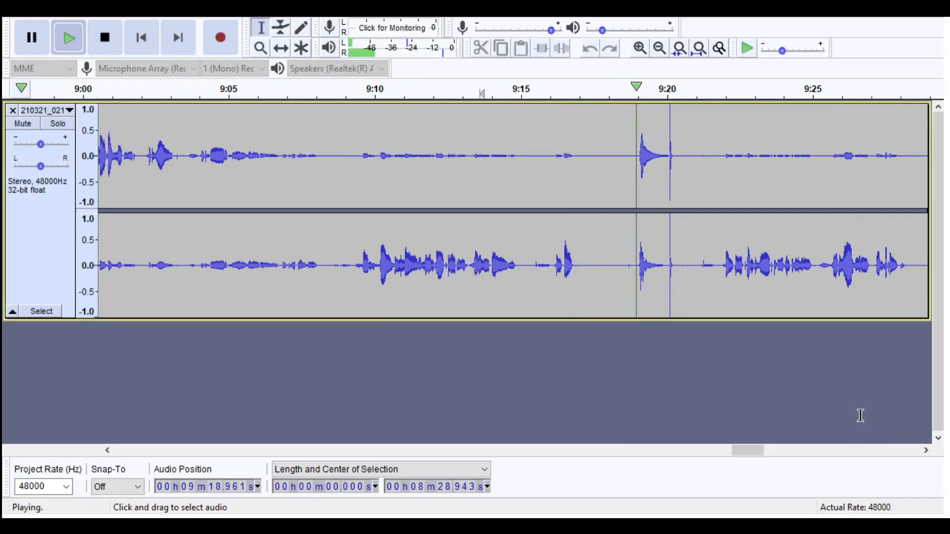
# - Delete the stretch containing the spikes near 9:20, from about 9:16.1 to 9:21.9
pyautogui.click(554, 261)
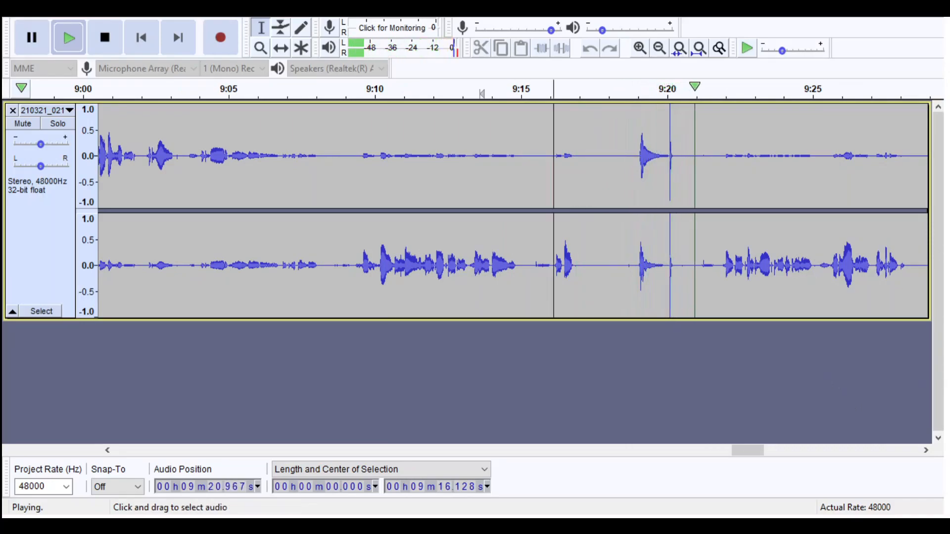
pyautogui.keyDown('shift'); pyautogui.click(719, 261); pyautogui.keyUp('shift')
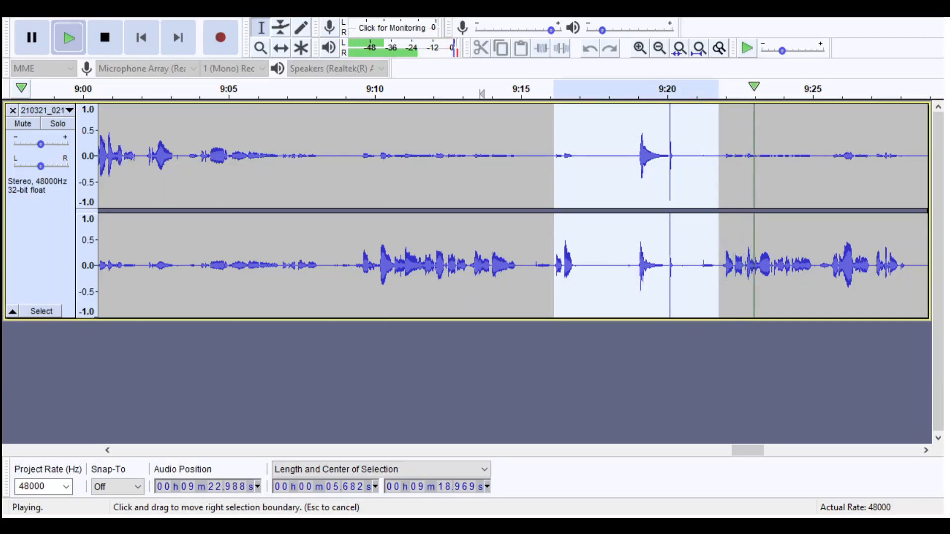
pyautogui.moveTo(719, 261); pyautogui.dragTo(720, 261)
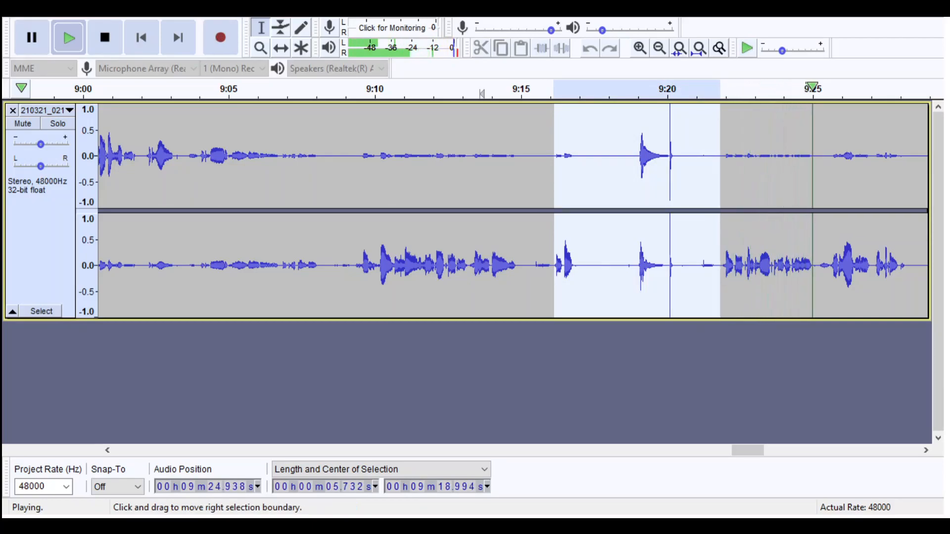
pyautogui.press('space')
pyautogui.press('Delete')
# - Listen across the cut at 9:16.1, starting again from about 9:15.4
pyautogui.press('space')
pyautogui.press('space')
pyautogui.click(531, 89)
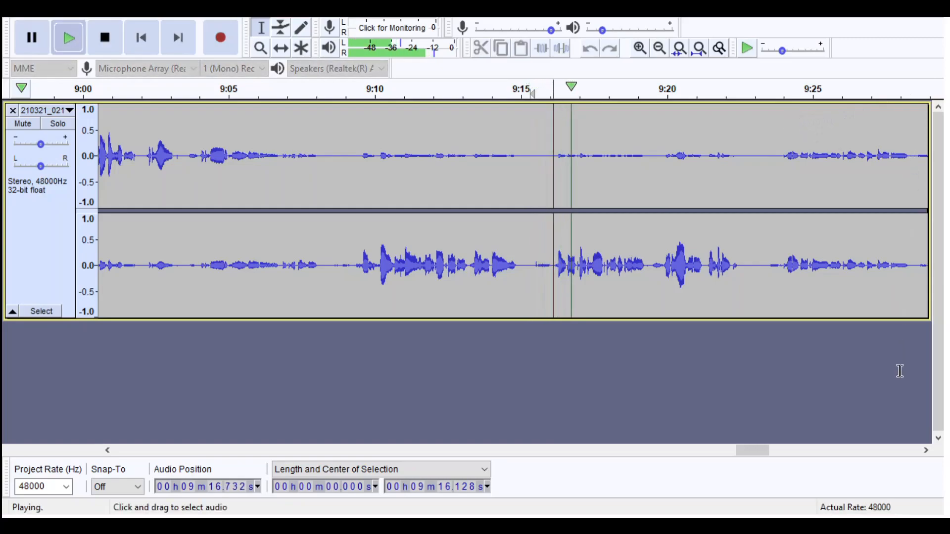
# - Stop playback and check the audio around the join, marking about 9:15.3 to 9:16.9 and about 9:16.1 to 9:17.3
pyautogui.moveTo(528, 268); pyautogui.dragTo(576, 291)
pyautogui.press('space')
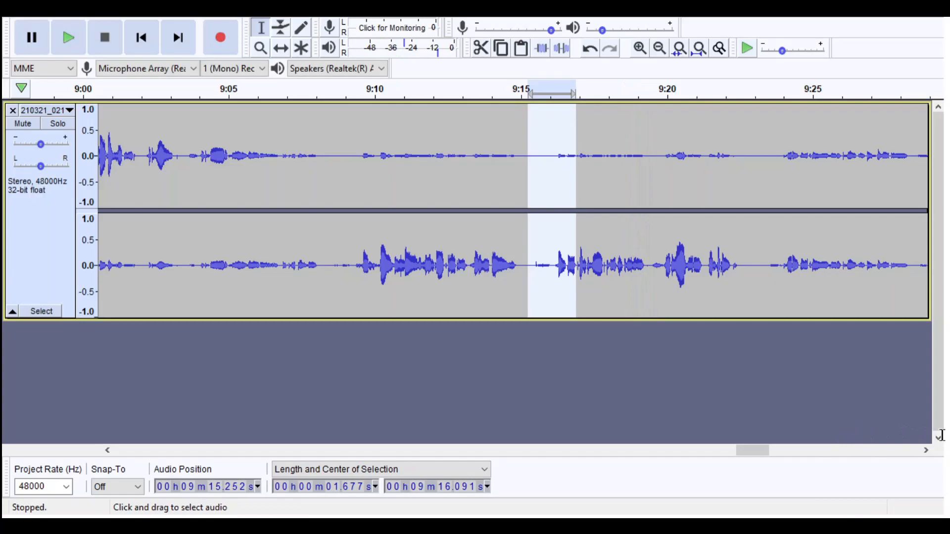
pyautogui.moveTo(533, 272)
pyautogui.mouseDown()
pyautogui.moveTo(553, 295)
pyautogui.moveTo(552, 267)
pyautogui.moveTo(587, 278)
pyautogui.mouseUp()
pyautogui.click(566, 281)
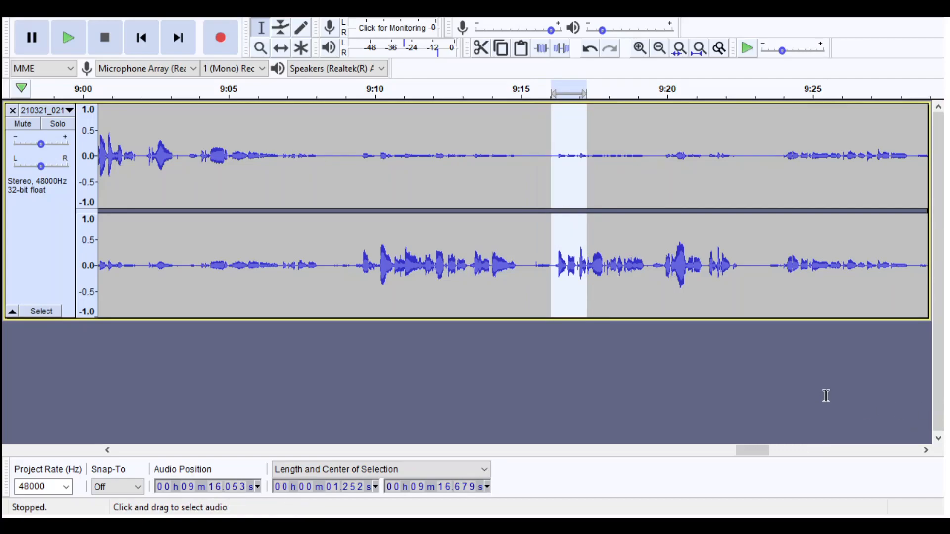
pyautogui.click(555, 267)
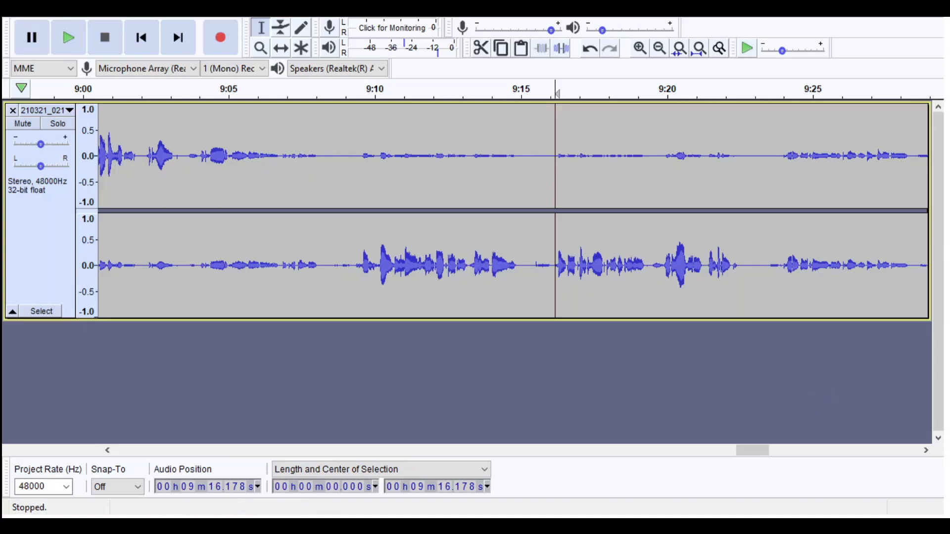
# - Check the rest of the recording for spikes and examine its closing passage up close around 11:20
pyautogui.moveTo(753, 450); pyautogui.dragTo(763, 451)
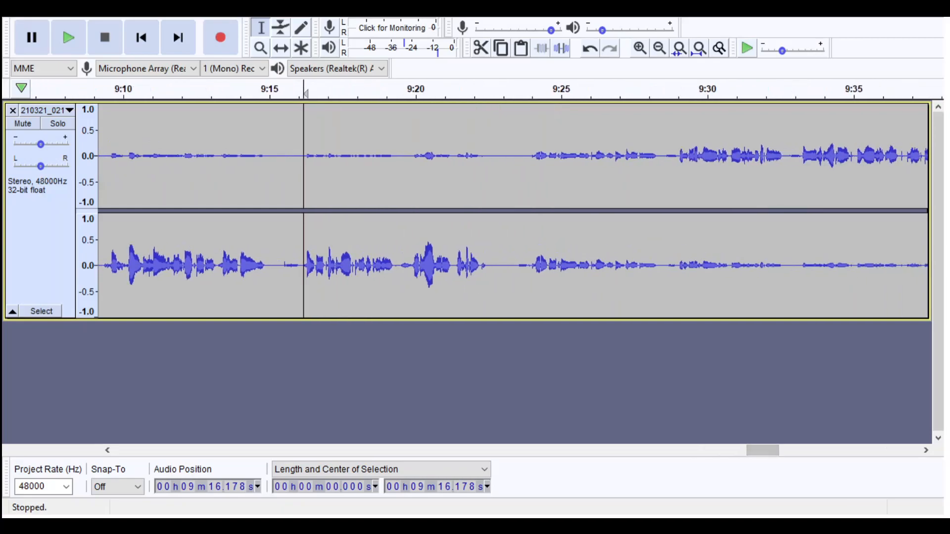
pyautogui.click(660, 48)
pyautogui.click(659, 48)
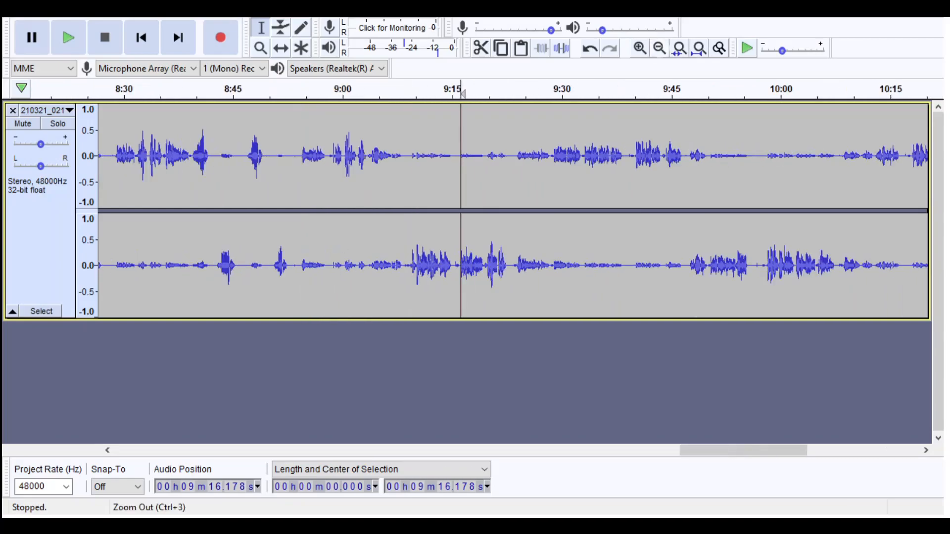
pyautogui.click(660, 48)
pyautogui.click(659, 48)
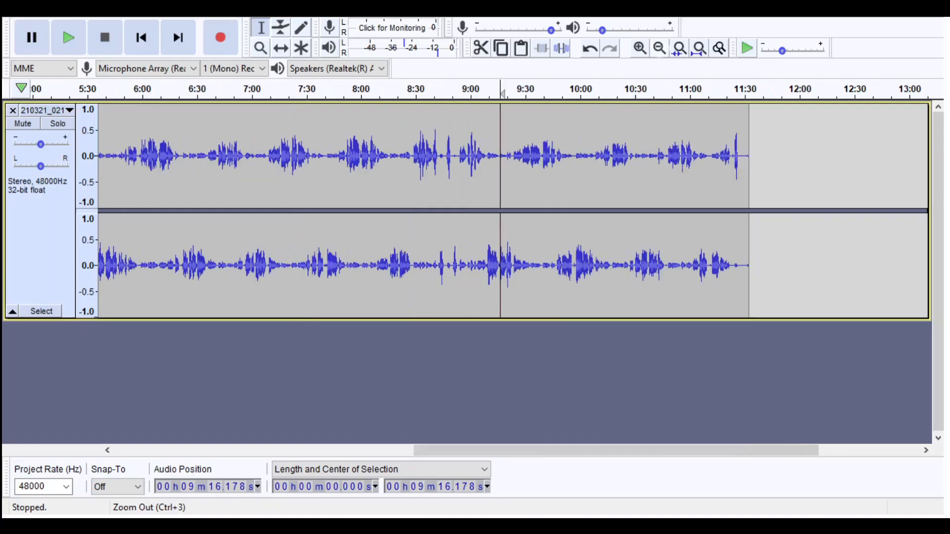
pyautogui.click(726, 158)
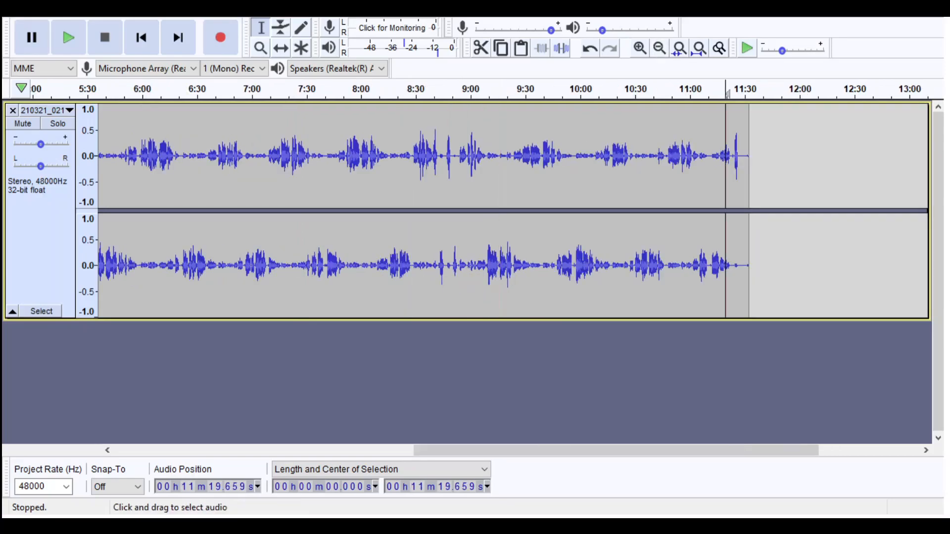
pyautogui.click(640, 48)
pyautogui.click(639, 48)
pyautogui.click(640, 48)
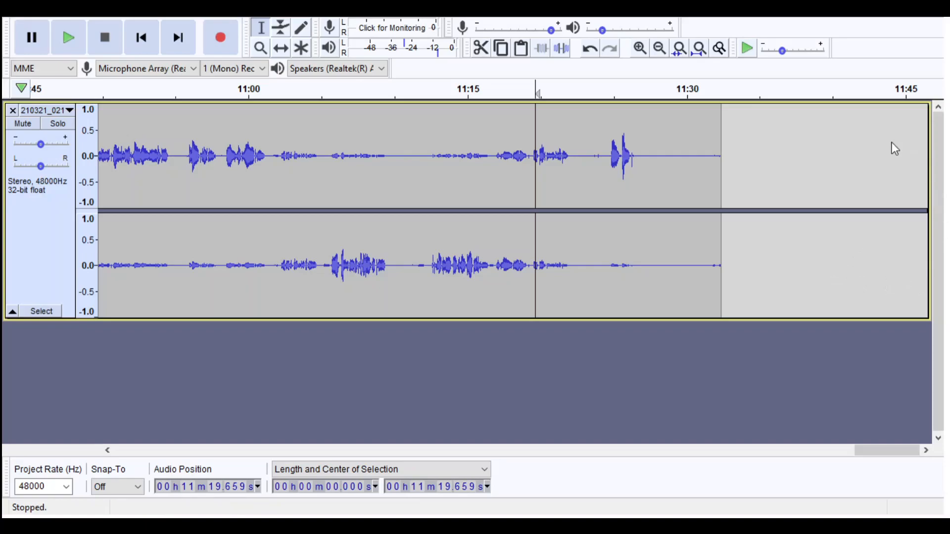
# - Delete the silent tail of the recording from about 11:27.6 to the end
pyautogui.click(660, 48)
pyautogui.click(660, 48)
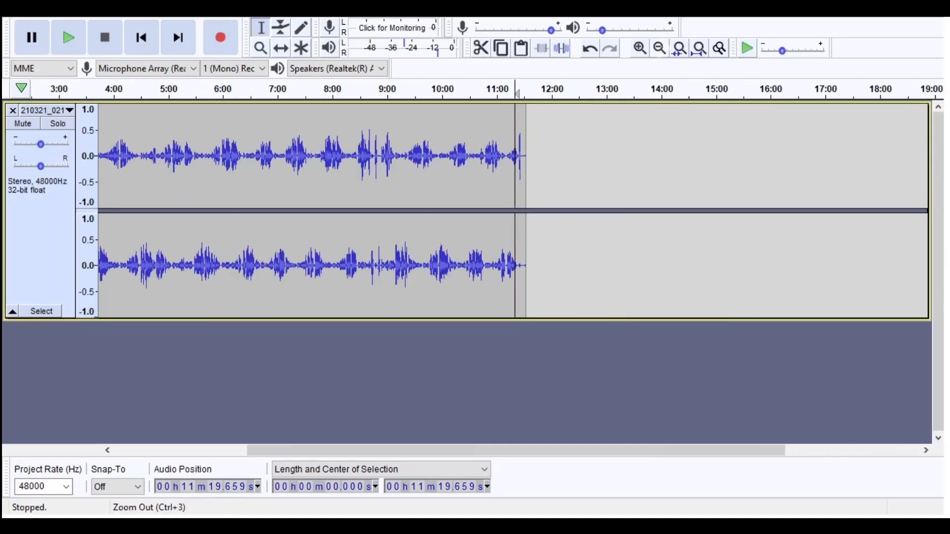
pyautogui.click(660, 48)
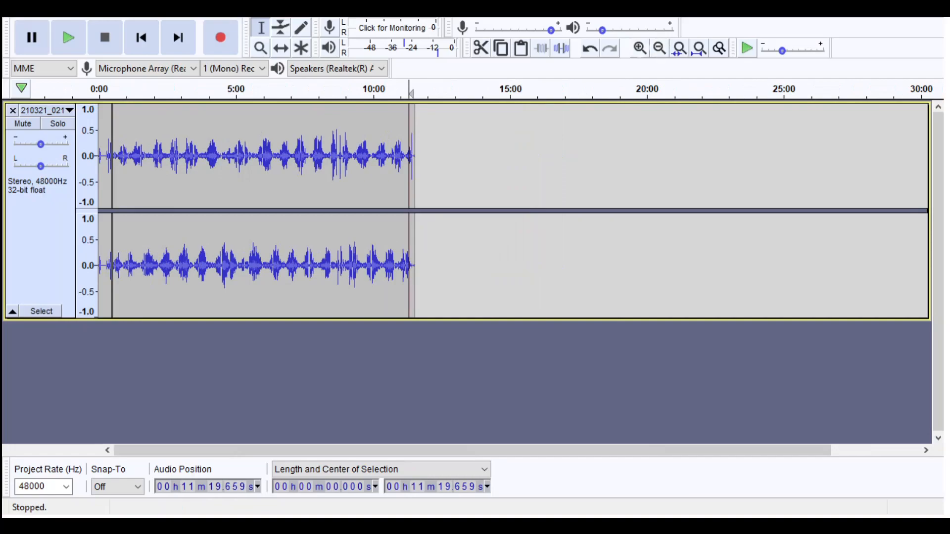
pyautogui.click(639, 48)
pyautogui.click(640, 48)
pyautogui.click(640, 48)
pyautogui.click(640, 48)
pyautogui.click(640, 48)
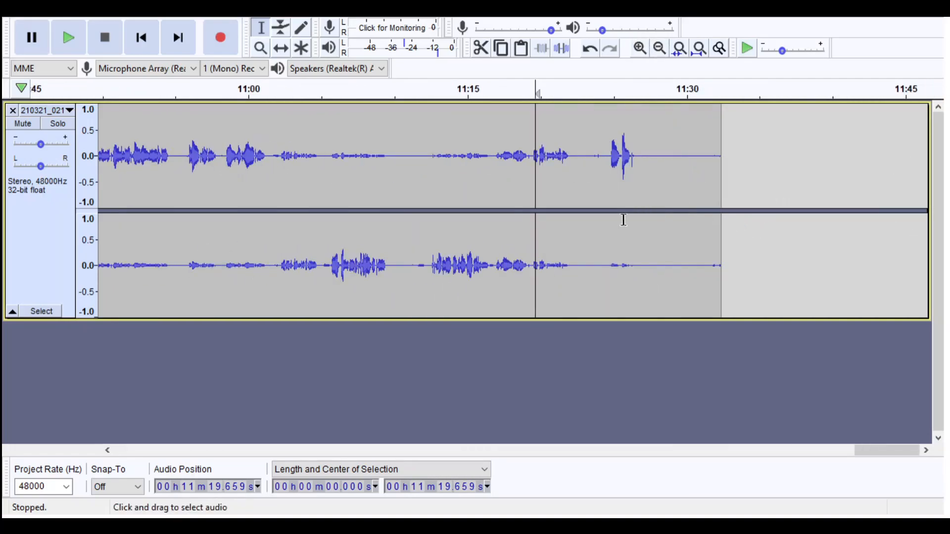
pyautogui.moveTo(419, 220); pyautogui.dragTo(689, 220)
pyautogui.click(751, 218)
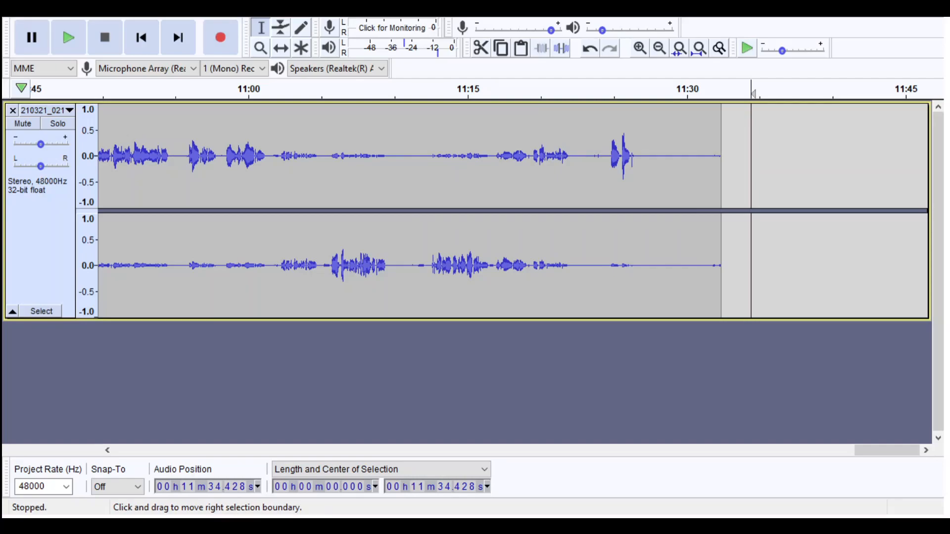
pyautogui.moveTo(651, 257); pyautogui.dragTo(748, 257)
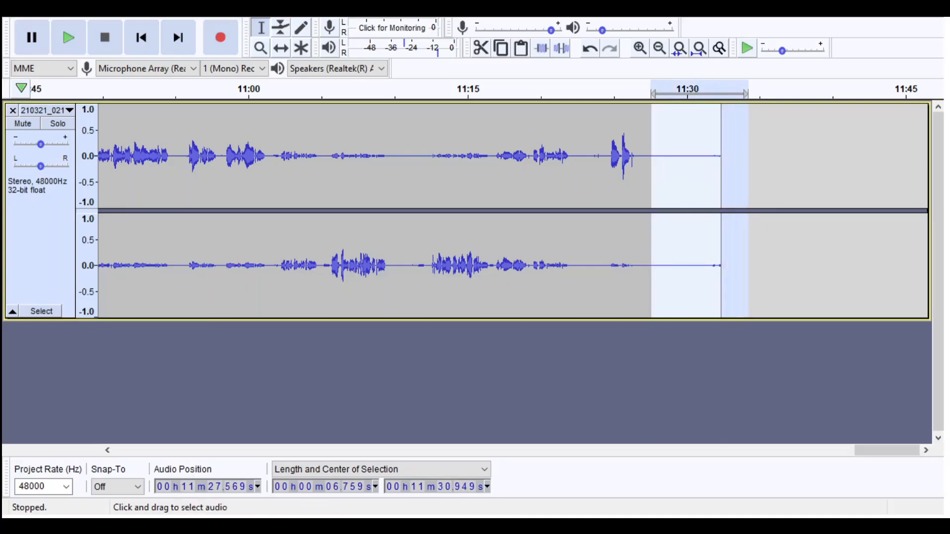
pyautogui.press('space')
pyautogui.press('space')
pyautogui.press('Delete')
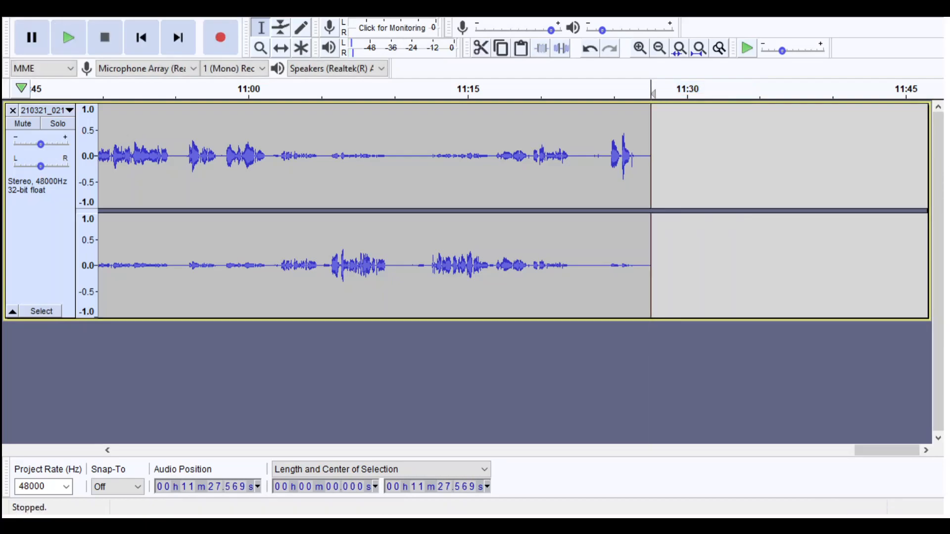
# - Select the whole recording, raise its level and check the amplified waveform through to the end
pyautogui.click(660, 48)
pyautogui.click(659, 48)
pyautogui.click(659, 48)
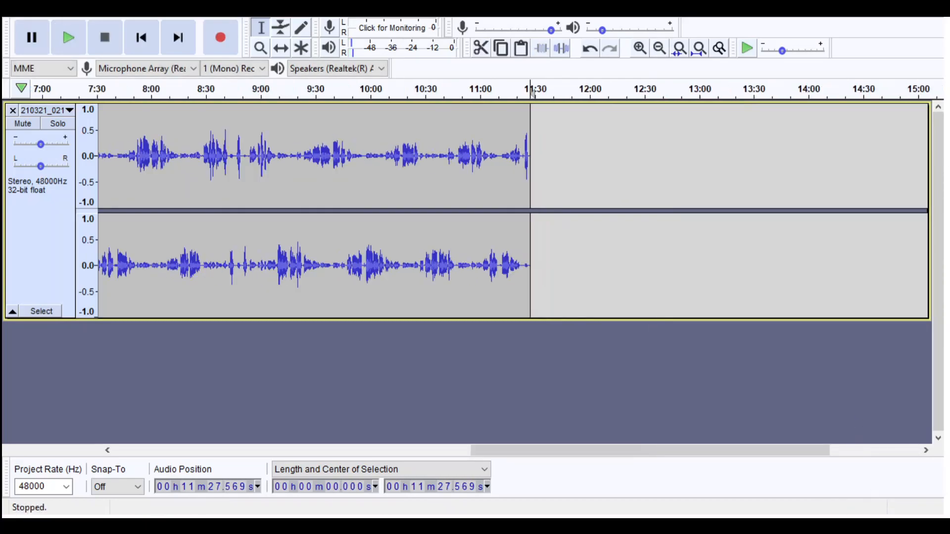
pyautogui.moveTo(651, 450); pyautogui.dragTo(294, 451)
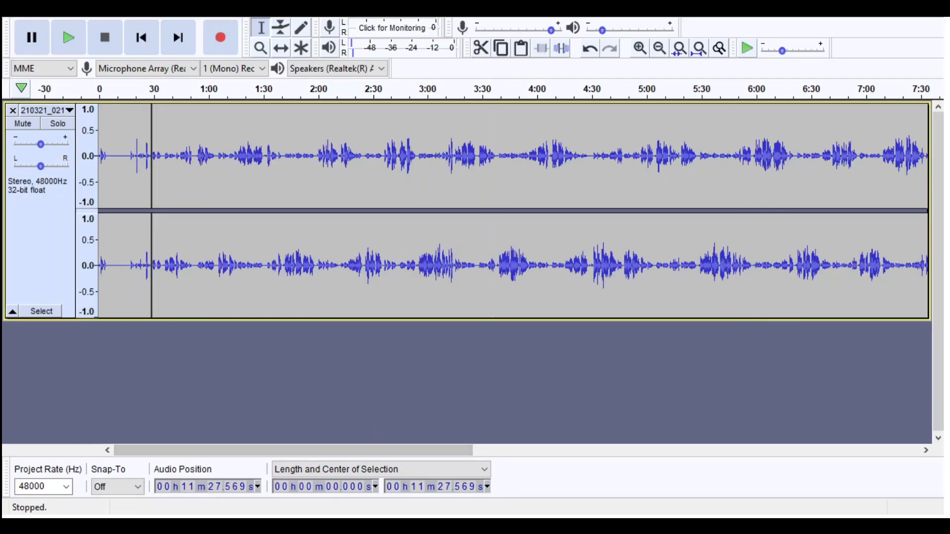
pyautogui.keyDown('shift'); pyautogui.click(227, 220); pyautogui.keyUp('shift')
pyautogui.moveTo(225, 219); pyautogui.dragTo(97, 220)
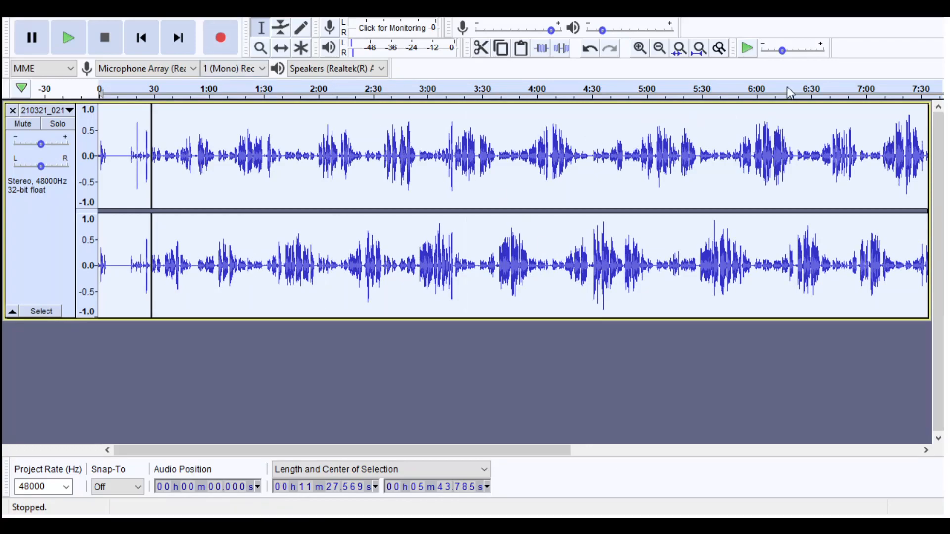
pyautogui.click(526, 146)
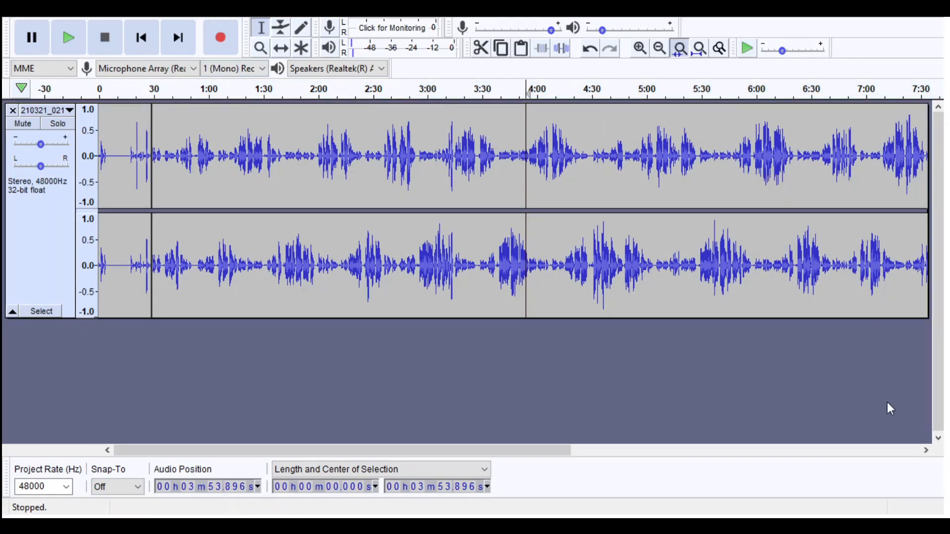
pyautogui.click(659, 48)
pyautogui.click(636, 228)
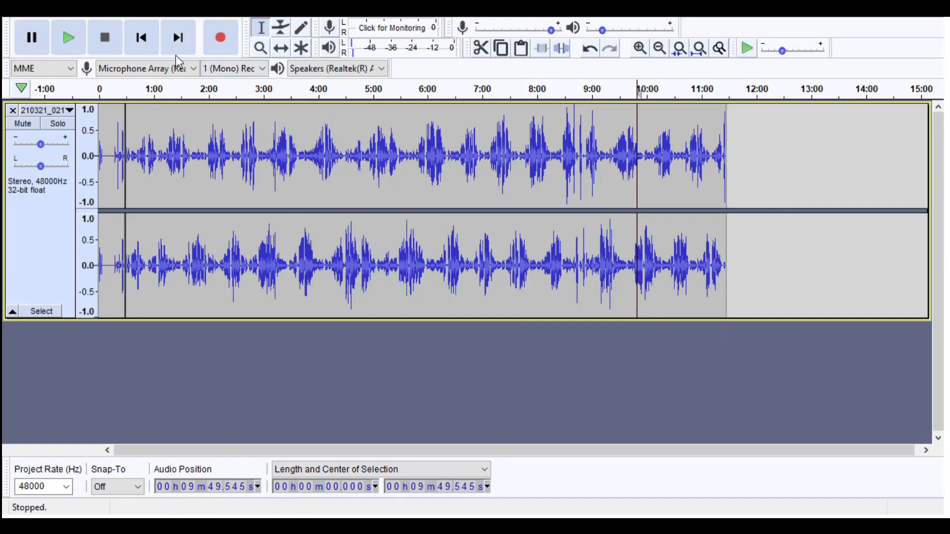
# - Select the silent stretch from about 4.6 to 17.3 s near the start, followed by the whole recording
pyautogui.click(142, 38)
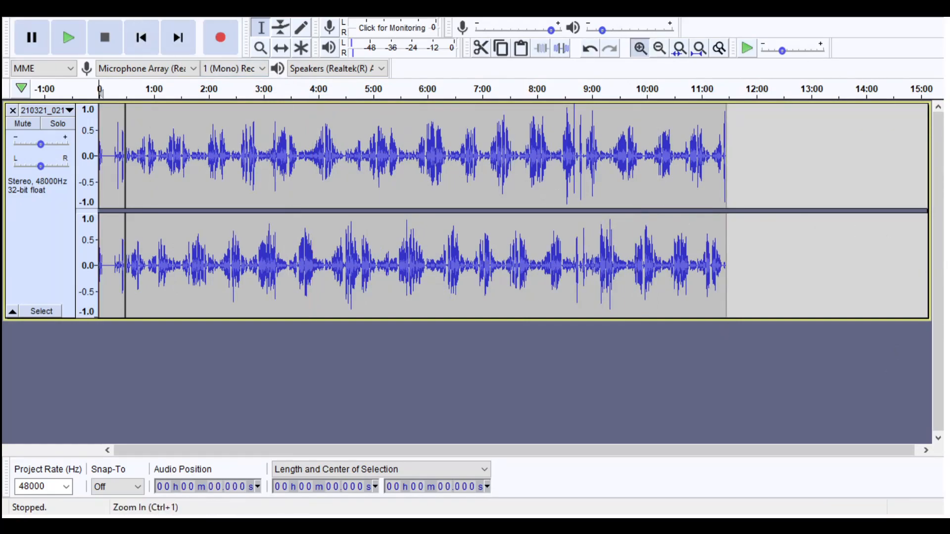
pyautogui.click(640, 48)
pyautogui.click(639, 48)
pyautogui.click(640, 48)
pyautogui.click(640, 48)
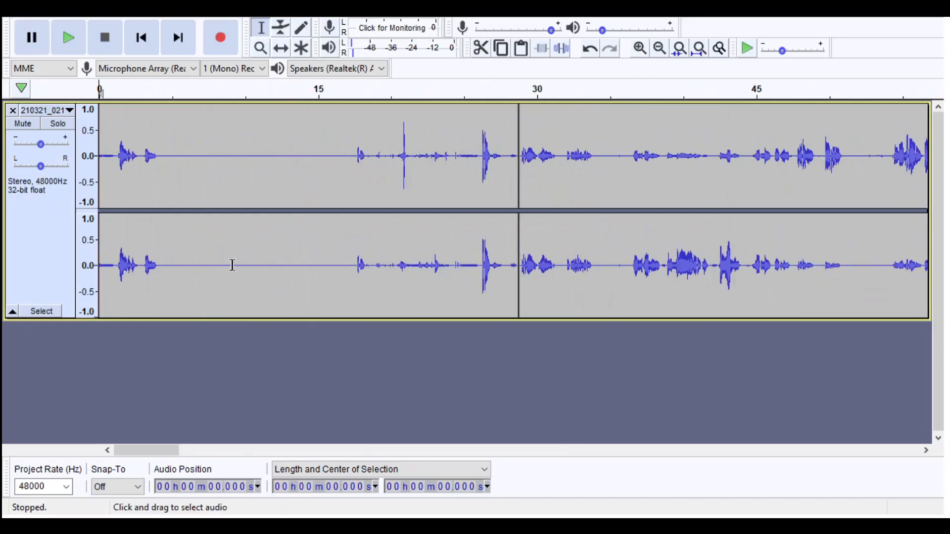
pyautogui.moveTo(171, 242); pyautogui.dragTo(348, 213)
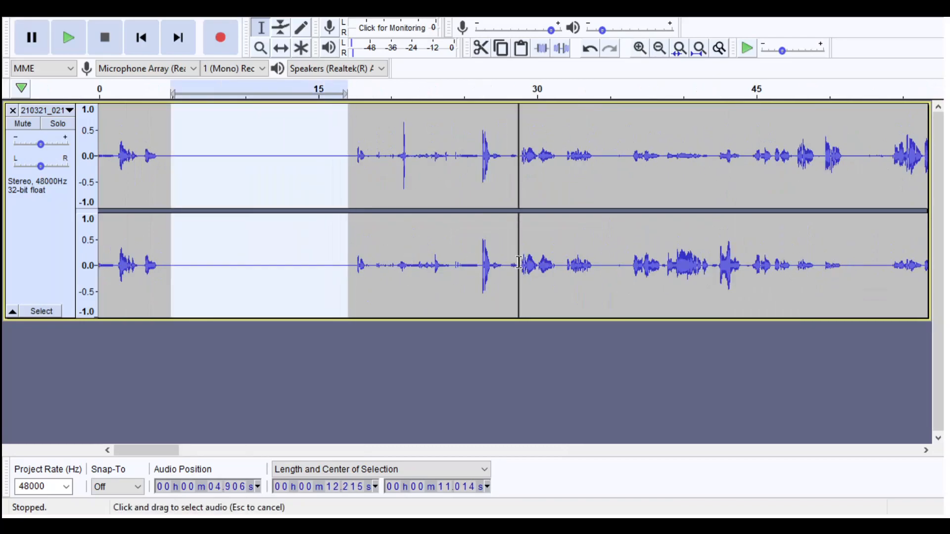
pyautogui.moveTo(167, 249); pyautogui.dragTo(350, 255)
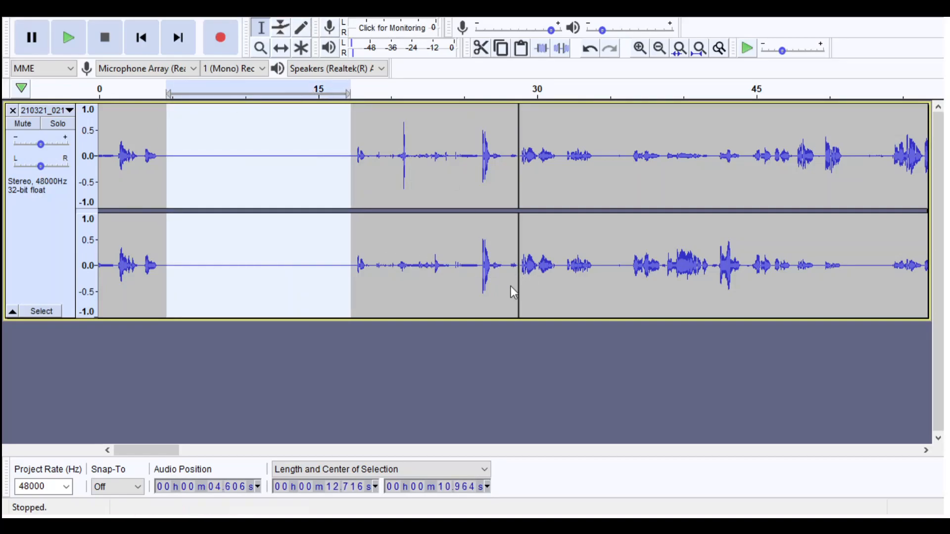
pyautogui.click(481, 407)
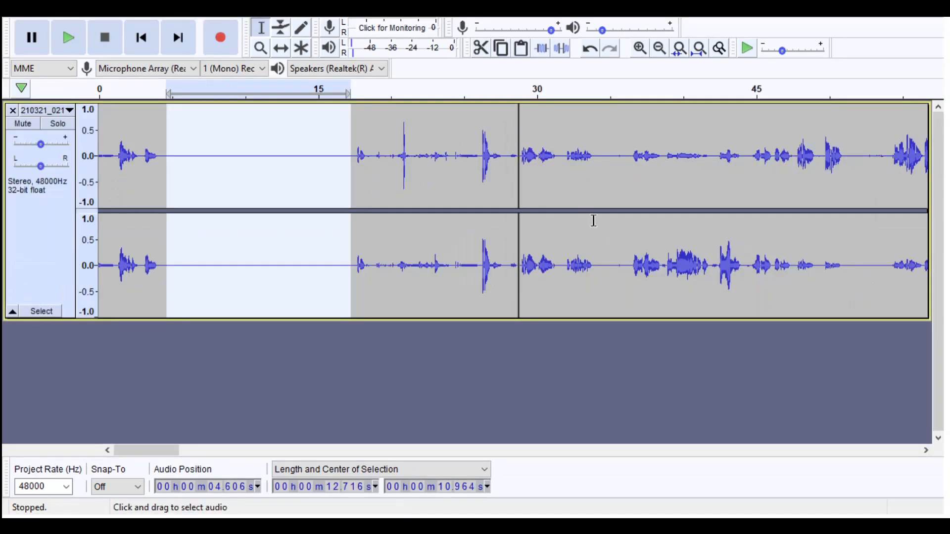
pyautogui.click(577, 222)
pyautogui.hotkey('ctrl', 'a')
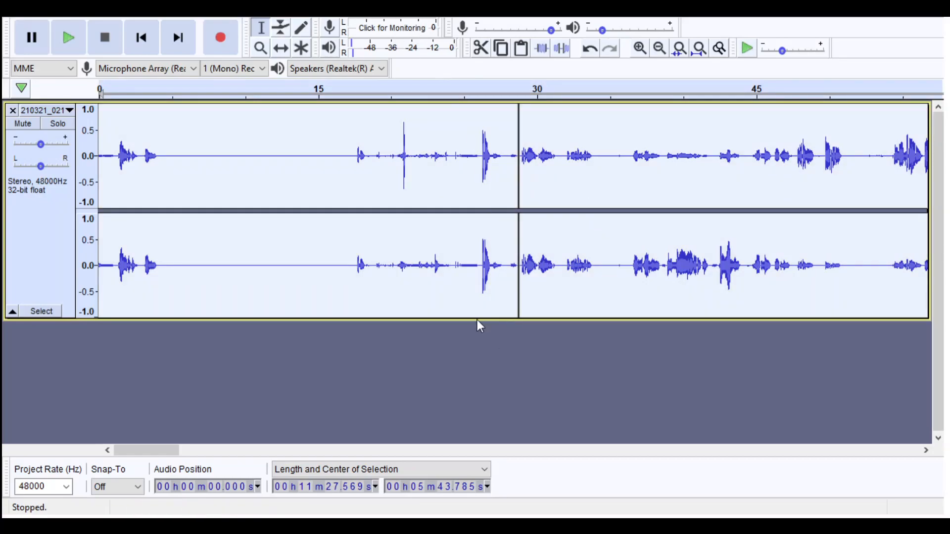
pyautogui.click(739, 304)
# - Delete the opening of the recording up to the clip boundary at about 28.8 s
pyautogui.moveTo(345, 405); pyautogui.dragTo(101, 415)
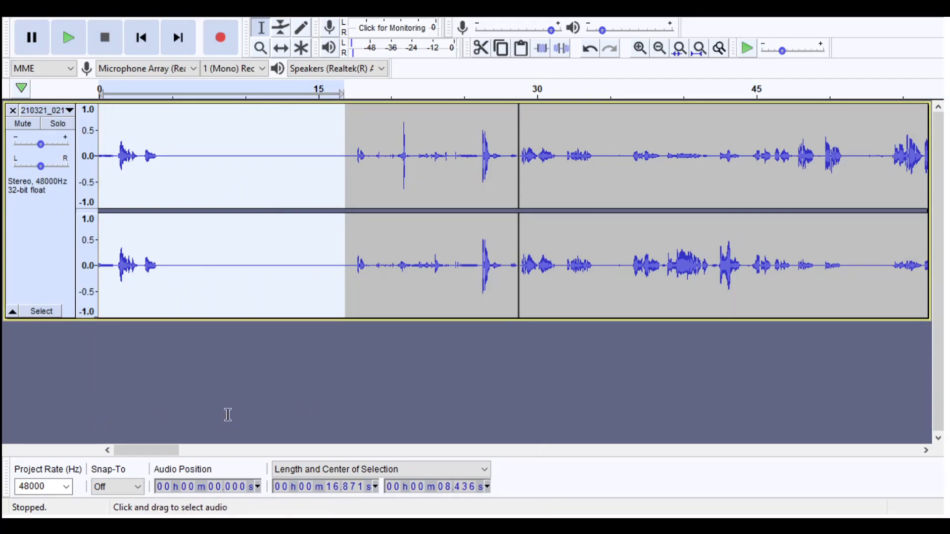
pyautogui.moveTo(573, 409); pyautogui.dragTo(764, 439)
pyautogui.press('Delete')
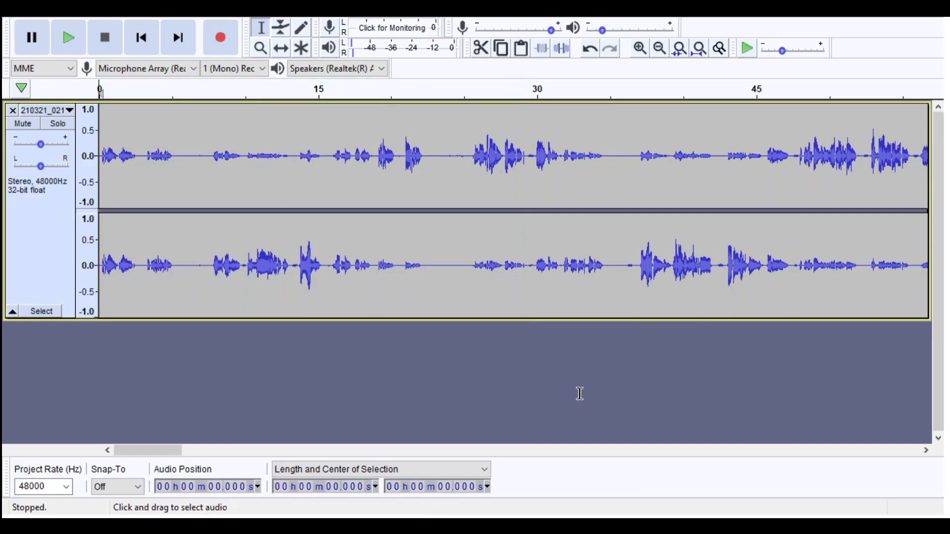
# - Select the whole trimmed recording and even out its loudness so that the quieter passages come up
pyautogui.hotkey('ctrl', '3')
pyautogui.hotkey('ctrl', '3')
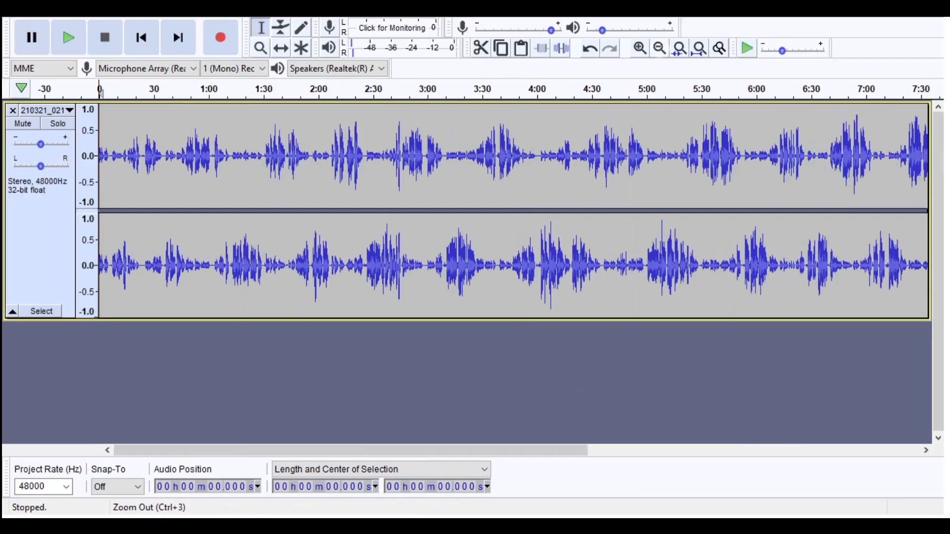
pyautogui.hotkey('ctrl', 'a')
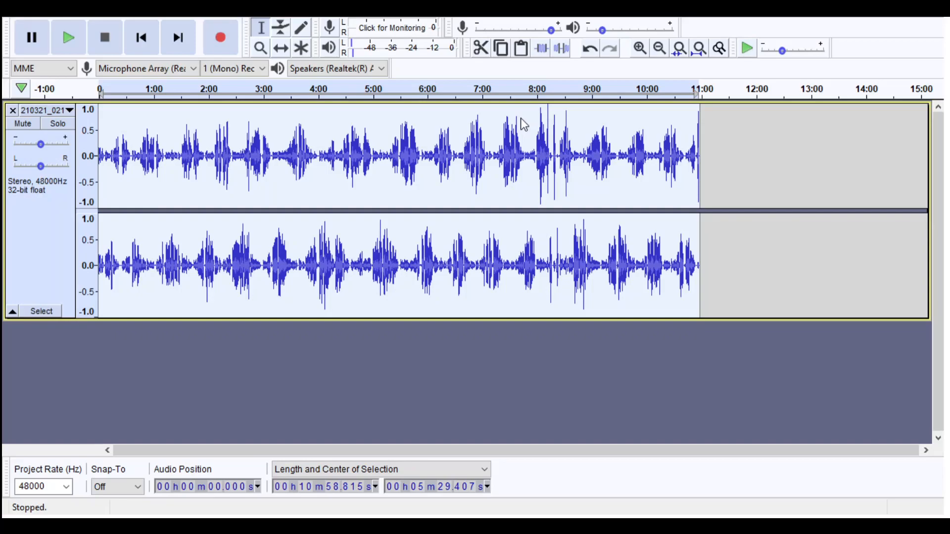
pyautogui.click(608, 223)
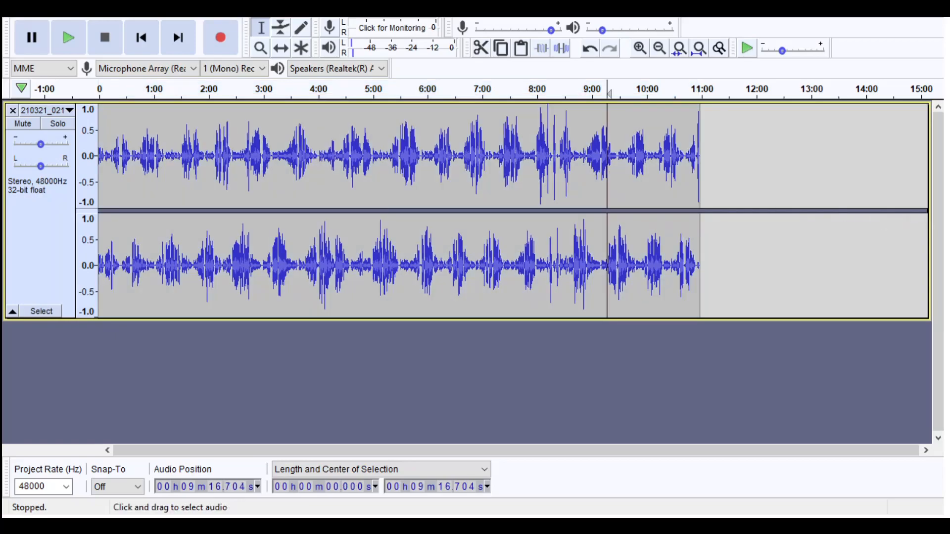
pyautogui.moveTo(699, 222); pyautogui.dragTo(127, 227)
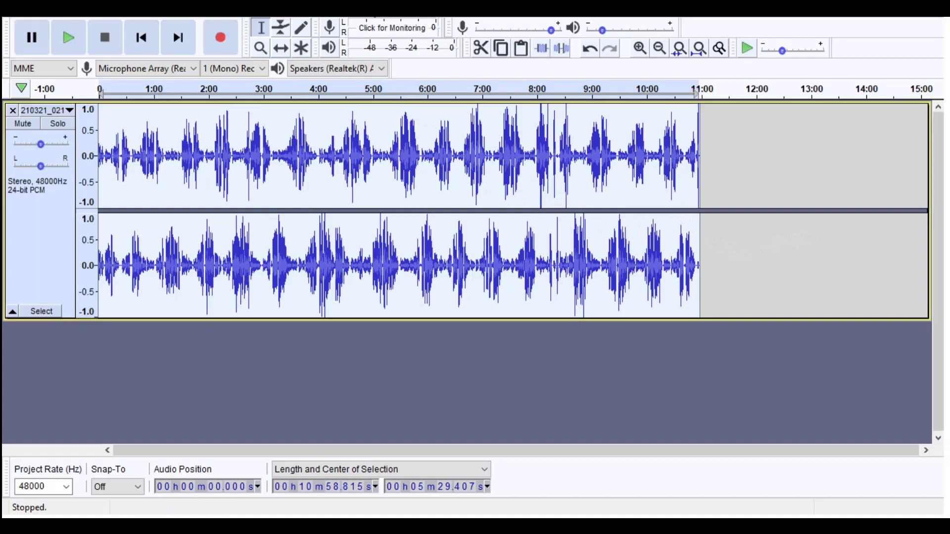
pyautogui.click(444, 70)
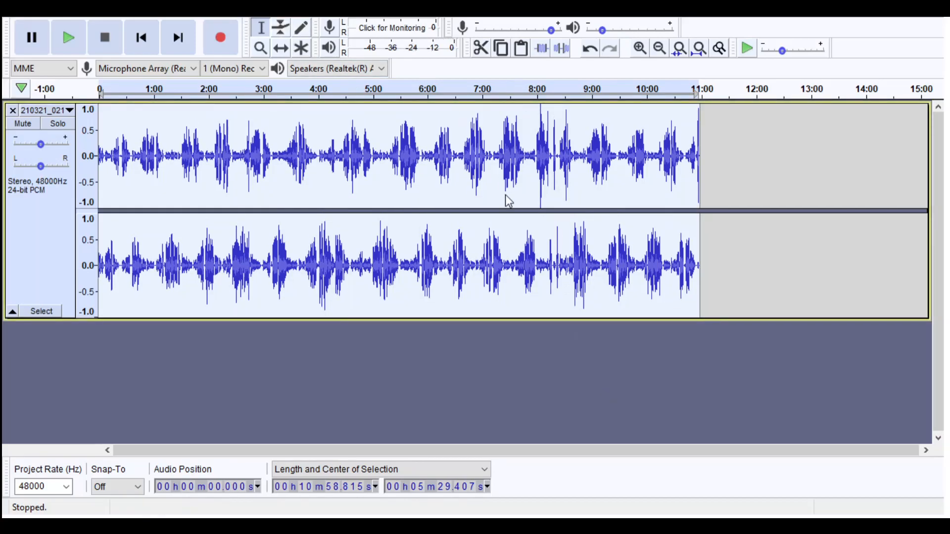
pyautogui.click(503, 247)
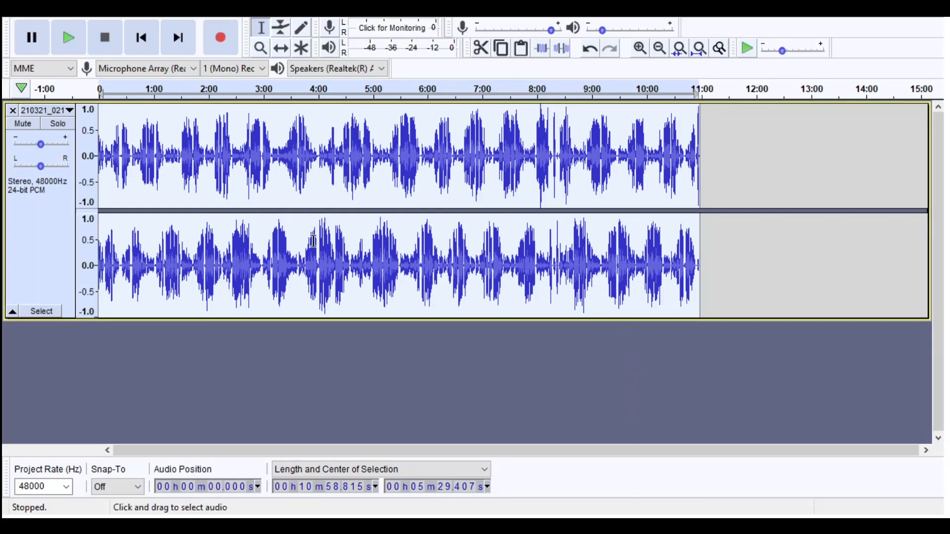
# - Listen to the opening passage from about 5.4 s and mark the pause from about 5.2 to 5.6 s
pyautogui.click(212, 248)
pyautogui.click(640, 48)
pyautogui.click(640, 48)
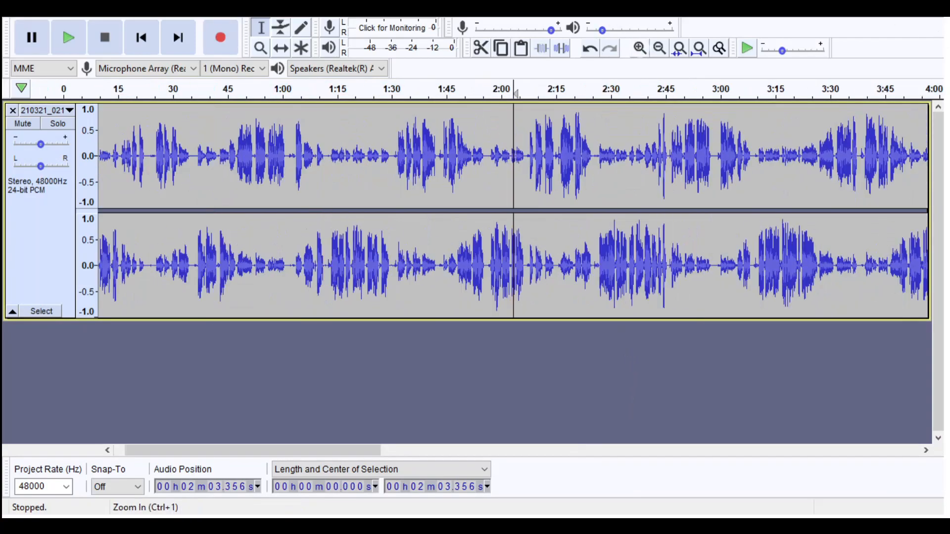
pyautogui.press('Home')
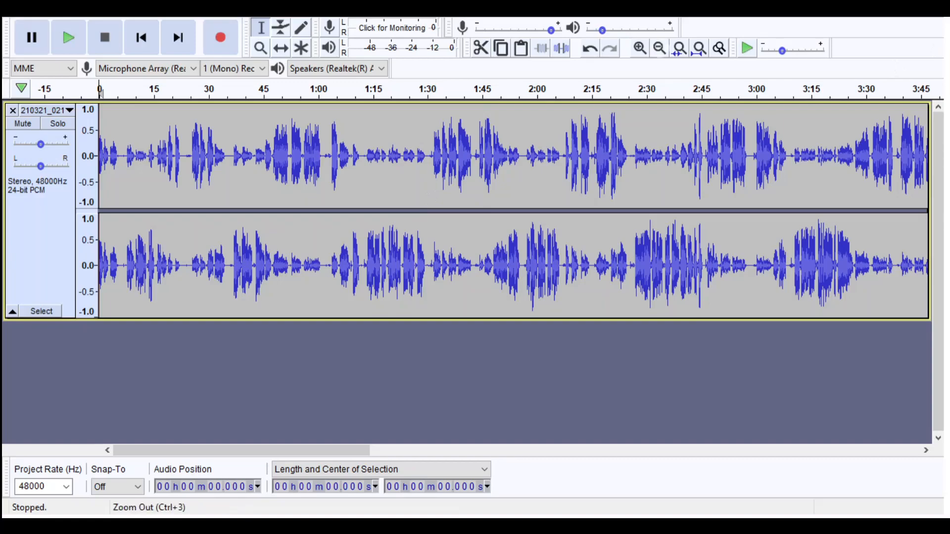
pyautogui.hotkey('ctrl', '1')
pyautogui.hotkey('ctrl', '1')
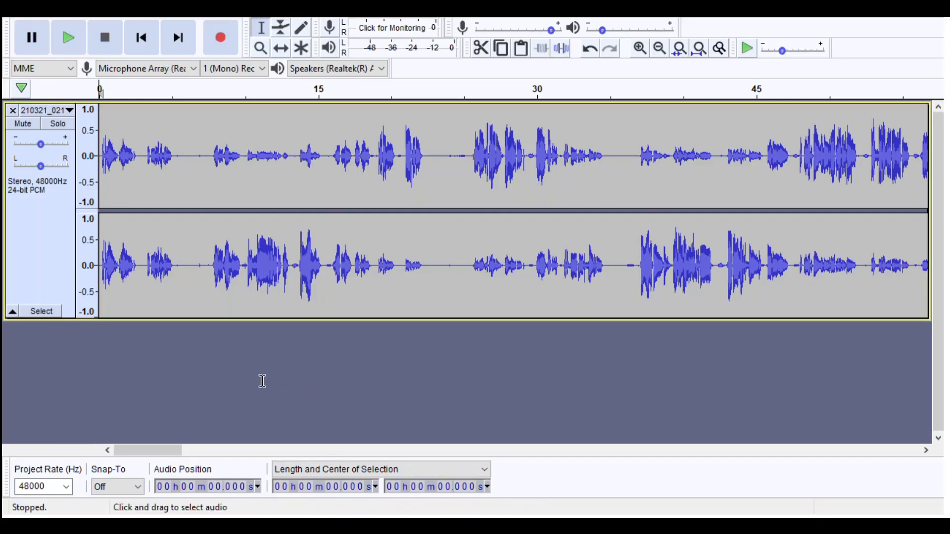
pyautogui.click(177, 262)
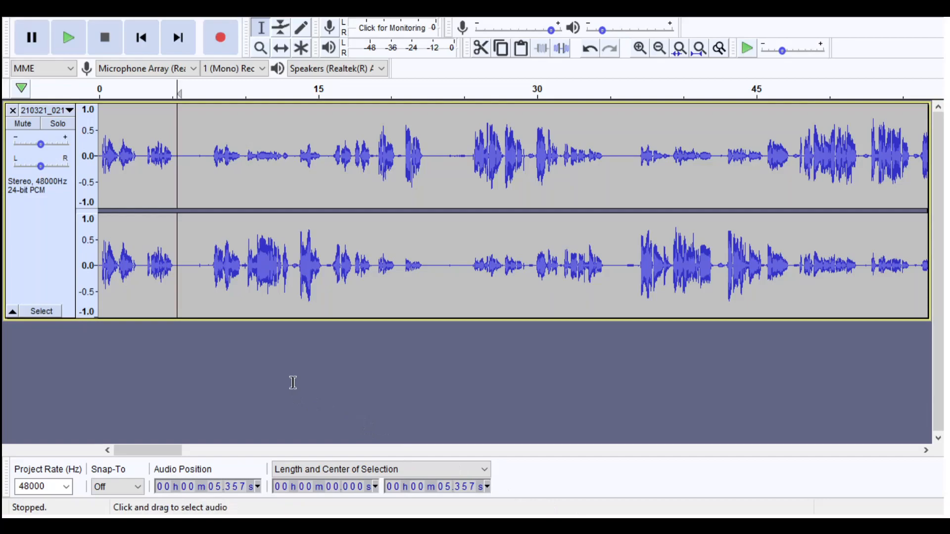
pyautogui.press('space')
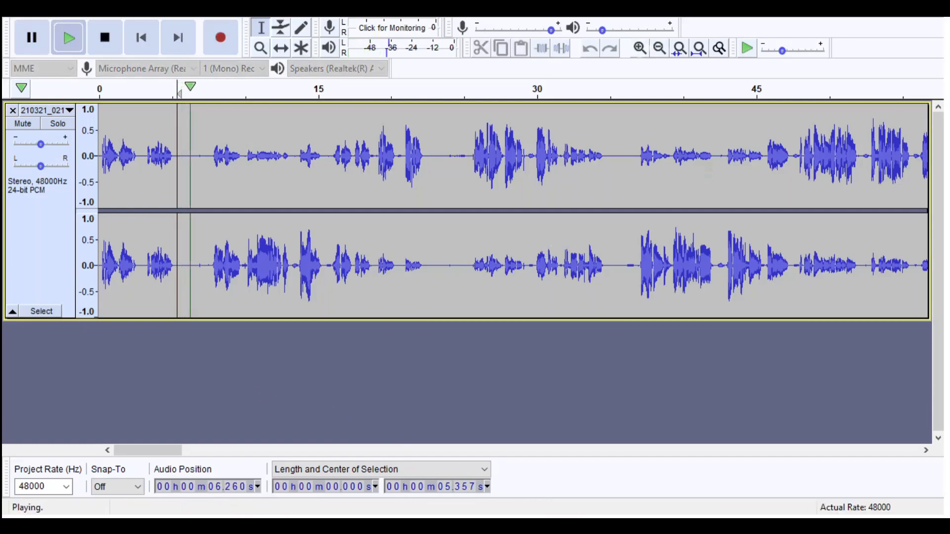
pyautogui.click(640, 48)
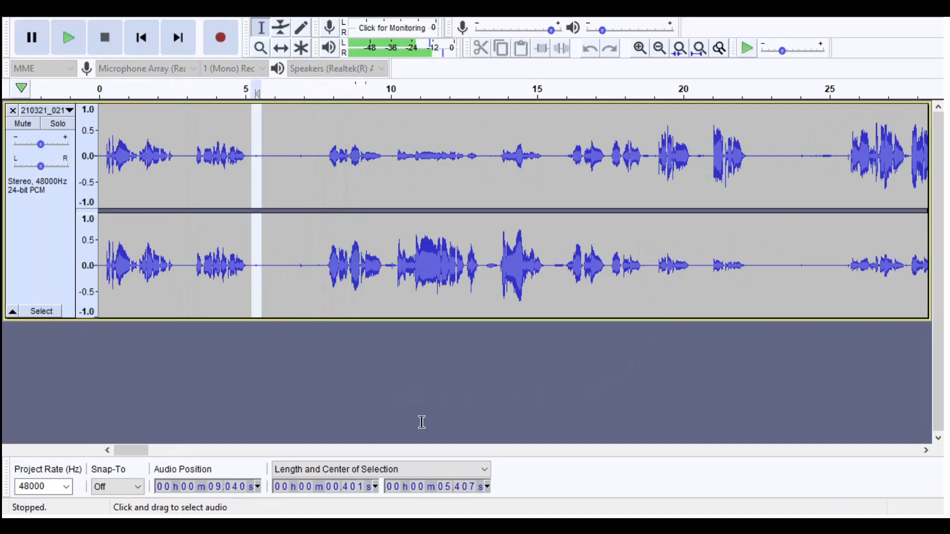
pyautogui.press('space')
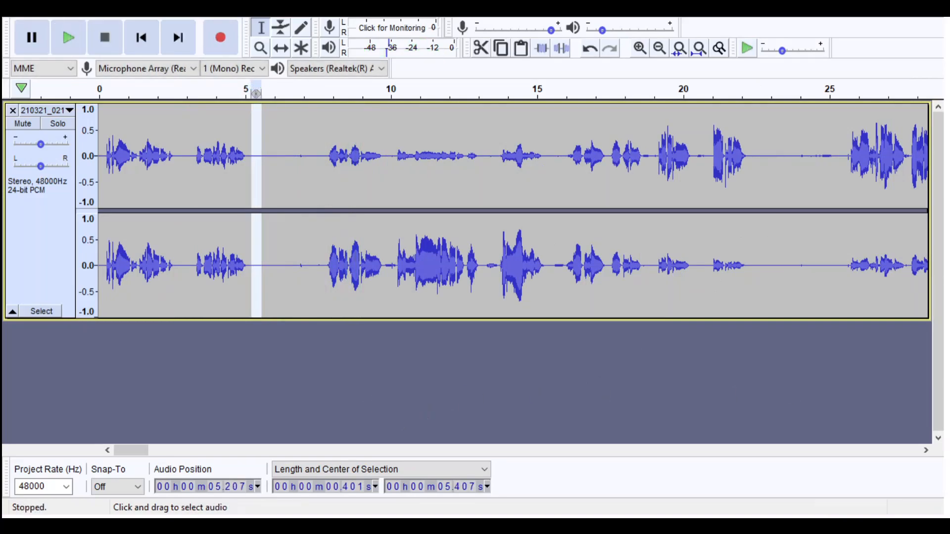
# - Shorten the pause at about 22.6 s by deleting part of its silence, and listen across the join
pyautogui.click(731, 248)
pyautogui.press('space')
pyautogui.moveTo(776, 247)
pyautogui.mouseDown()
pyautogui.moveTo(857, 247)
pyautogui.moveTo(759, 247)
pyautogui.mouseUp()
pyautogui.click(799, 247)
pyautogui.press('space')
pyautogui.press('Delete')
pyautogui.press('space')
# - Listen to the pause at about 33 s and shorten it by deleting part of its silence
pyautogui.hscroll(9, 513, 211)
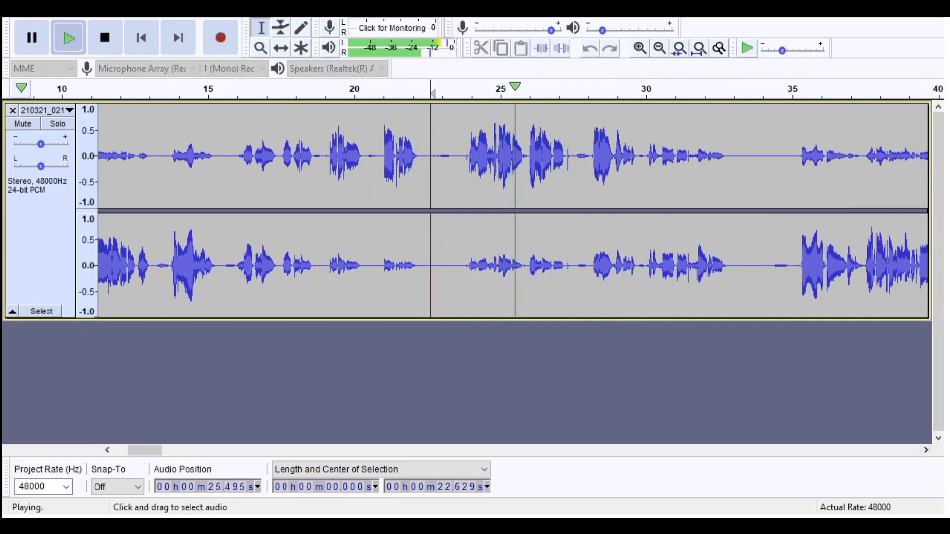
pyautogui.click(733, 247)
pyautogui.press('space')
pyautogui.press('space')
pyautogui.press('space')
pyautogui.press('space')
pyautogui.press('space')
pyautogui.press('space')
pyautogui.moveTo(733, 248); pyautogui.dragTo(760, 247)
pyautogui.click(770, 247)
pyautogui.press('space')
pyautogui.press('Delete')
pyautogui.hscroll(16, 514, 211)
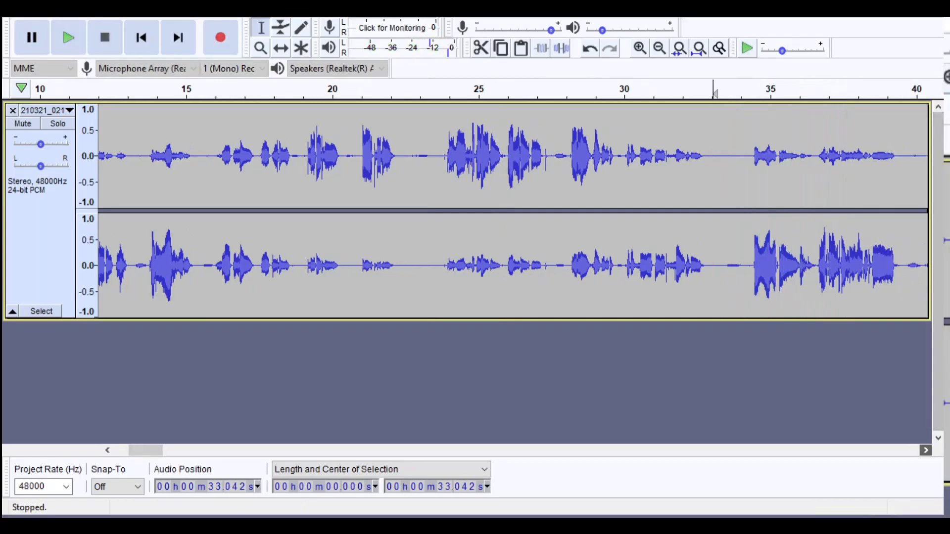
pyautogui.hscroll(16, 513, 212)
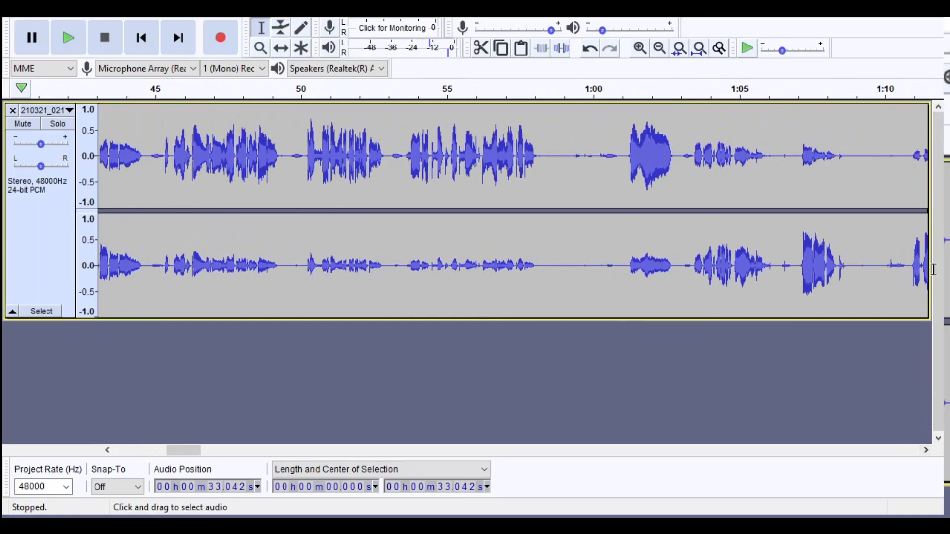
# - Shorten the pause at about 59 s by deleting about 1 s of its silence, listening before and after the cut
pyautogui.moveTo(810, 228)
pyautogui.mouseDown()
pyautogui.moveTo(921, 282)
pyautogui.moveTo(928, 297)
pyautogui.mouseUp()
pyautogui.press('space')
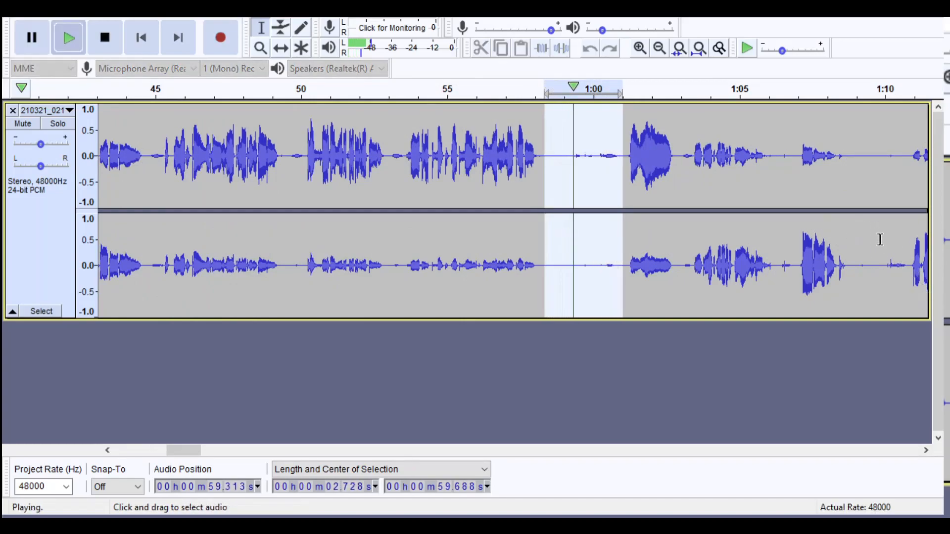
pyautogui.moveTo(831, 228); pyautogui.dragTo(874, 256)
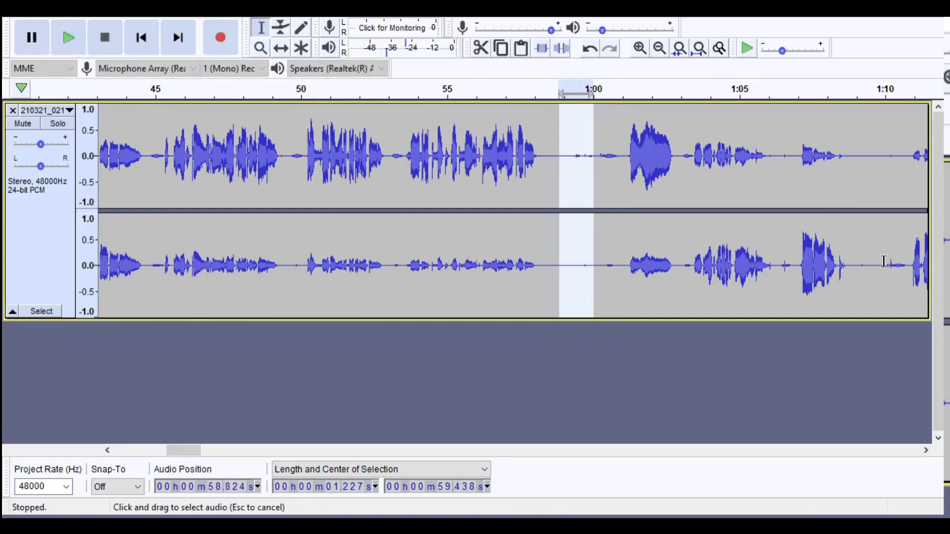
pyautogui.press('space')
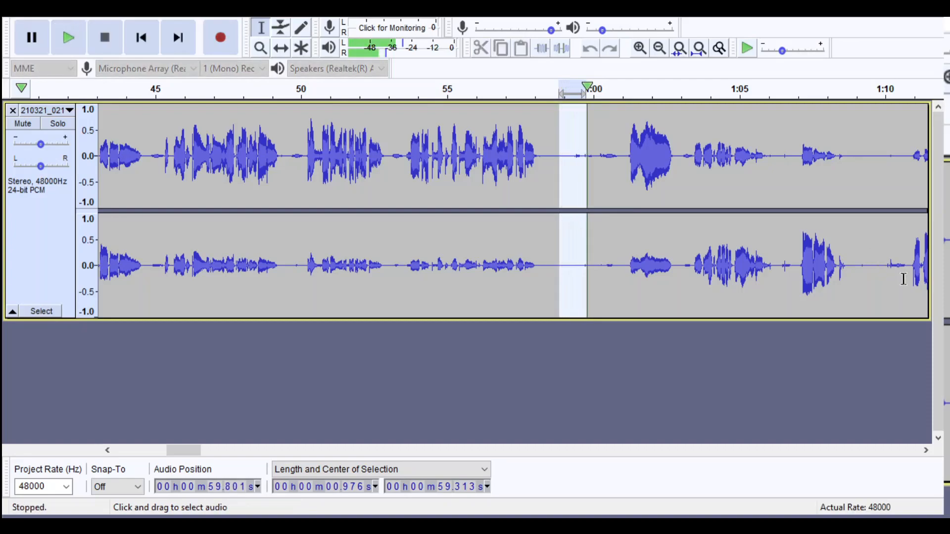
pyautogui.press('Delete')
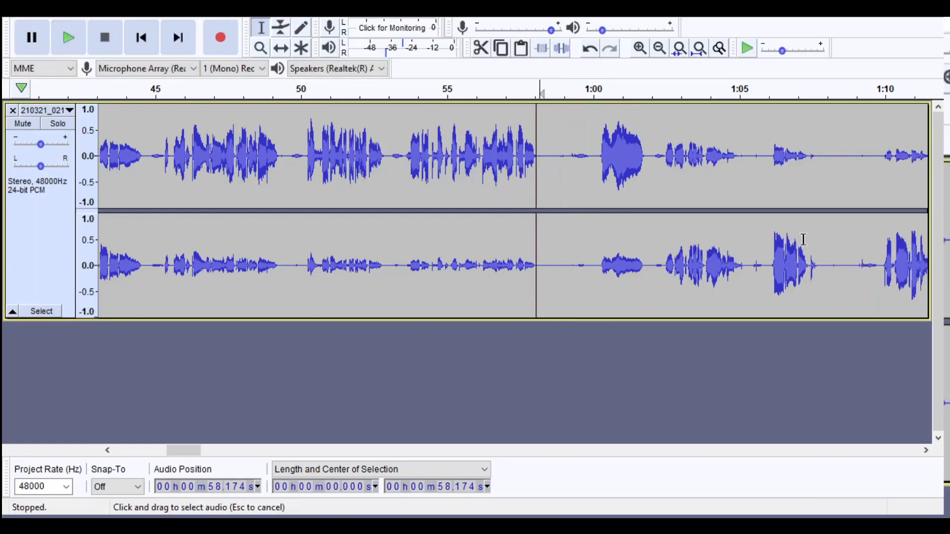
pyautogui.moveTo(803, 239); pyautogui.dragTo(879, 273)
pyautogui.press('space')
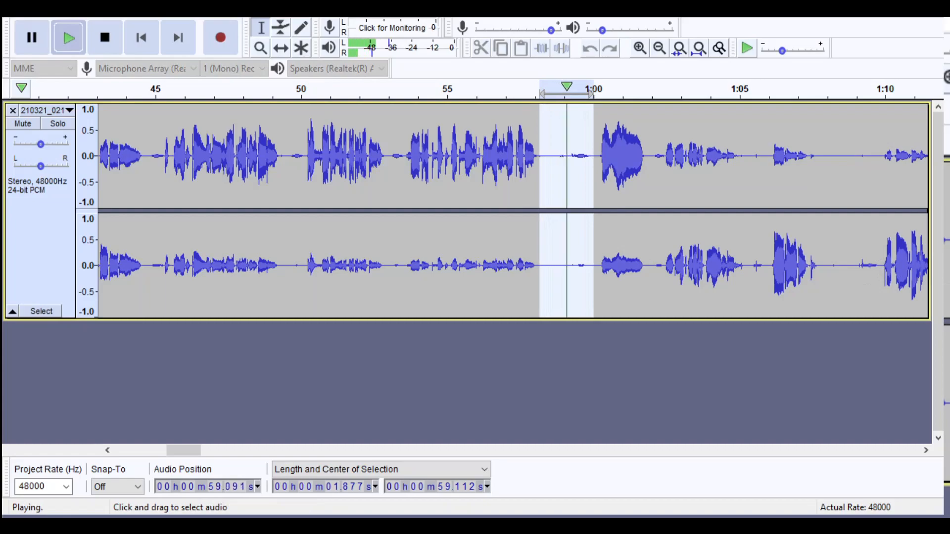
# - Listen to the pause from about 1:07.8 to 1:09.9
pyautogui.moveTo(821, 247); pyautogui.dragTo(877, 248)
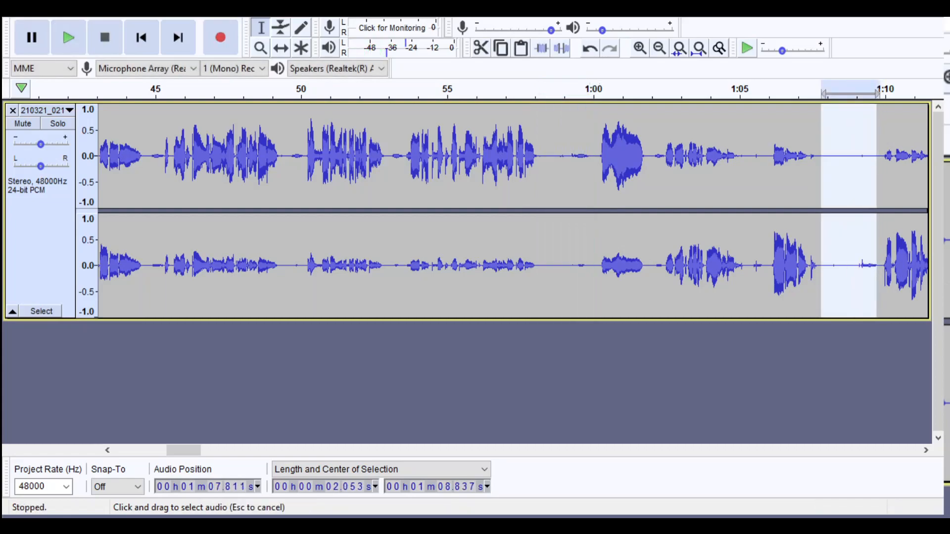
pyautogui.press('space')
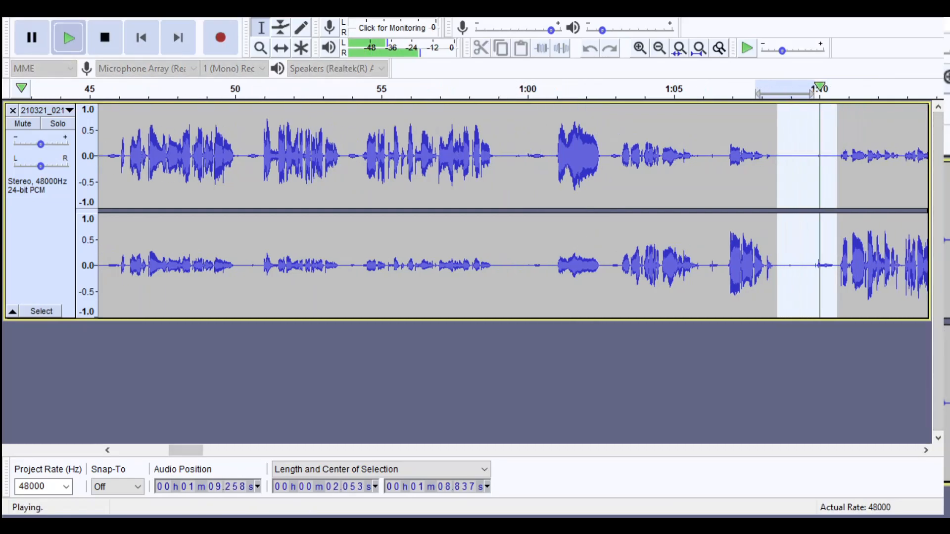
pyautogui.click(926, 450)
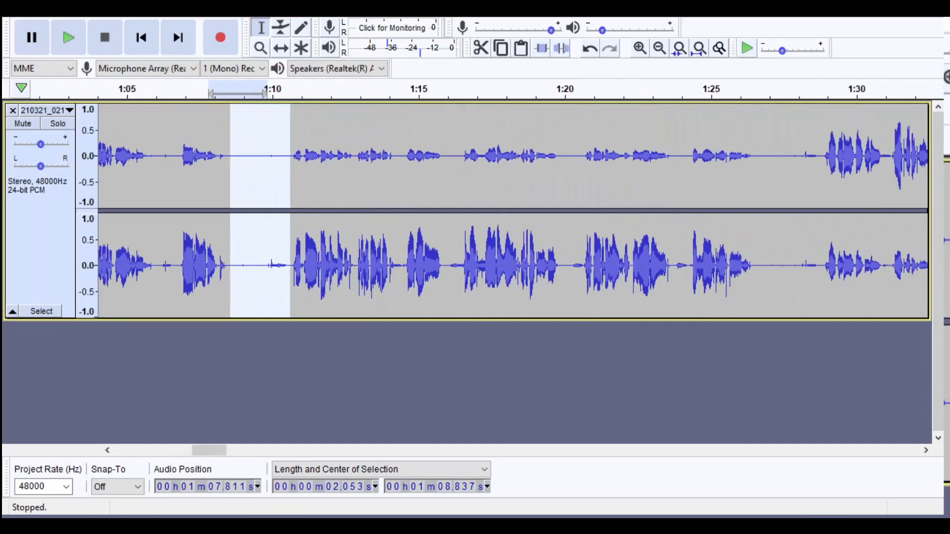
# - Shorten the pause at about 1:26 by deleting about 0.9 s of its silence, and listen across the join
pyautogui.moveTo(676, 247); pyautogui.dragTo(715, 247)
pyautogui.press('space')
pyautogui.press('space')
pyautogui.press('space')
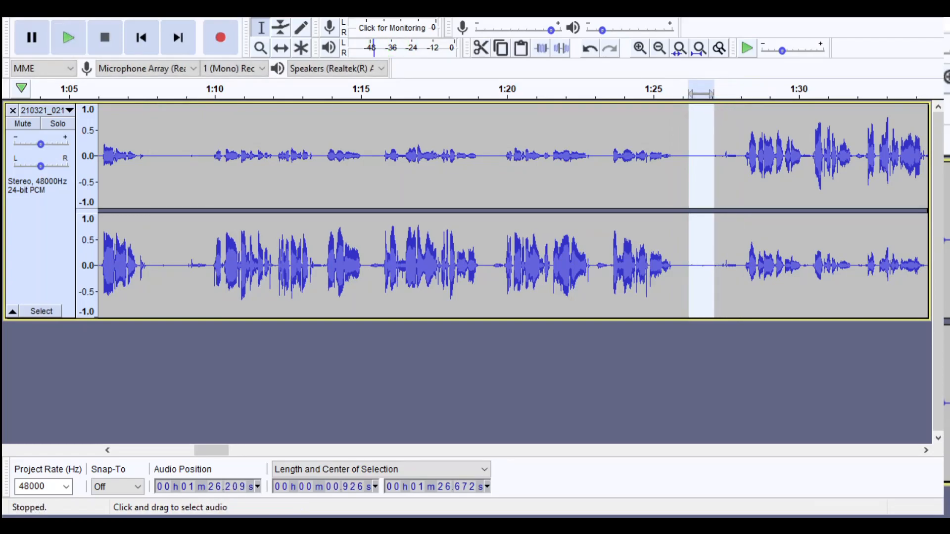
pyautogui.keyDown('shift'); pyautogui.click(717, 247); pyautogui.keyUp('shift')
pyautogui.press('space')
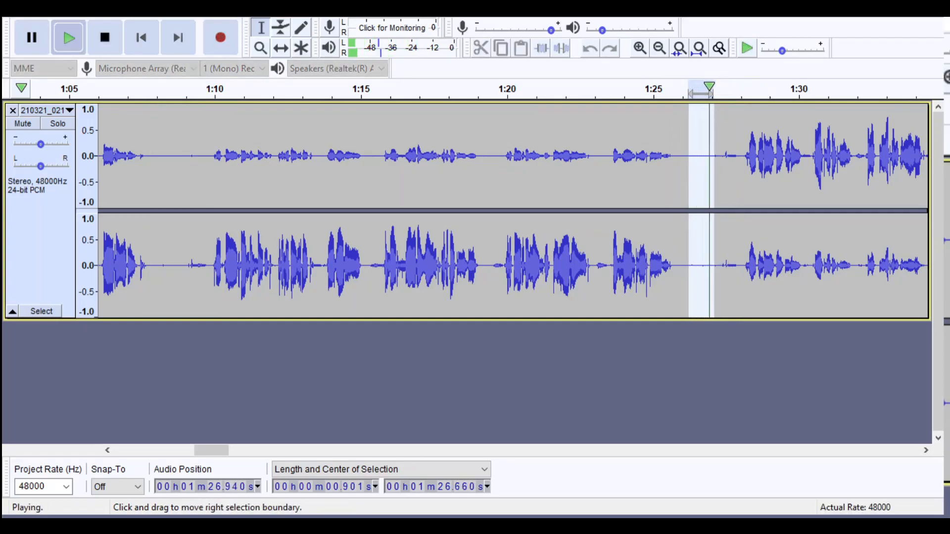
pyautogui.press('space')
pyautogui.press('Delete')
pyautogui.click(678, 89)
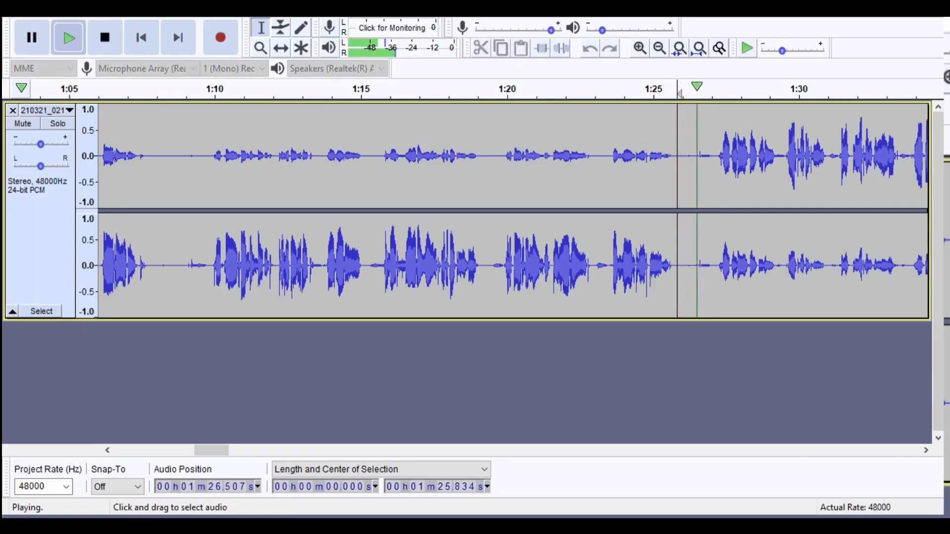
pyautogui.press('space')
# - Listen to the pause at about 1:38, shorten it by deleting about 0.8 s of its silence, and listen across the join
pyautogui.hscroll(3, 514, 211)
pyautogui.hscroll(15, 804, 405)
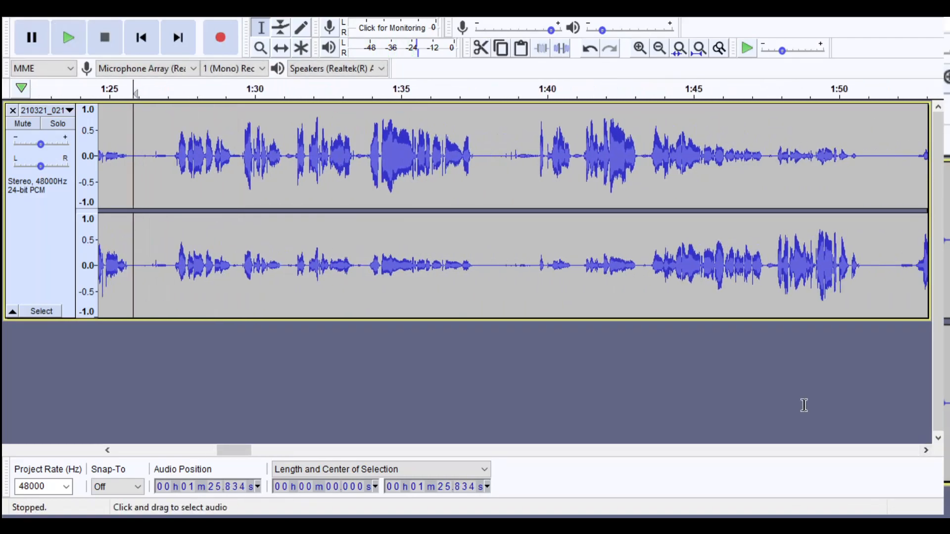
pyautogui.moveTo(478, 263); pyautogui.dragTo(538, 286)
pyautogui.press('space')
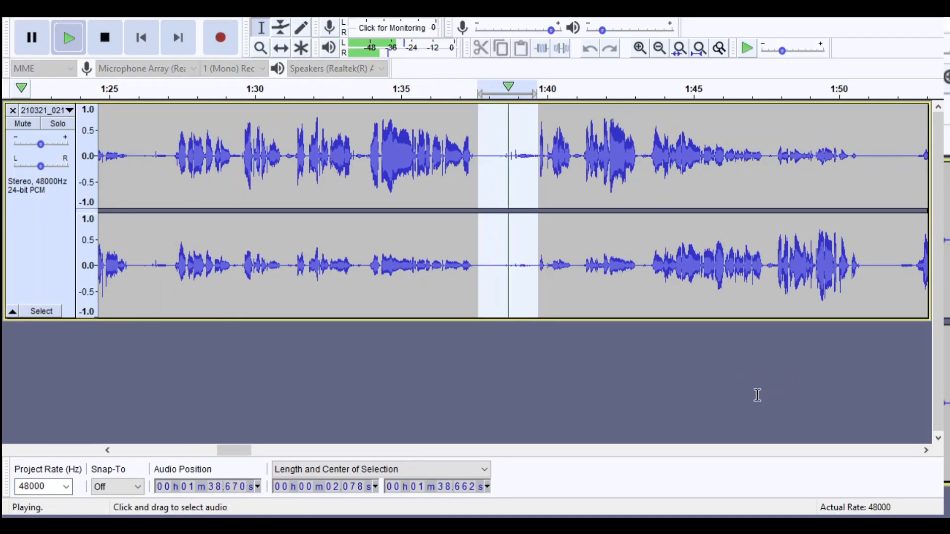
pyautogui.click(484, 155)
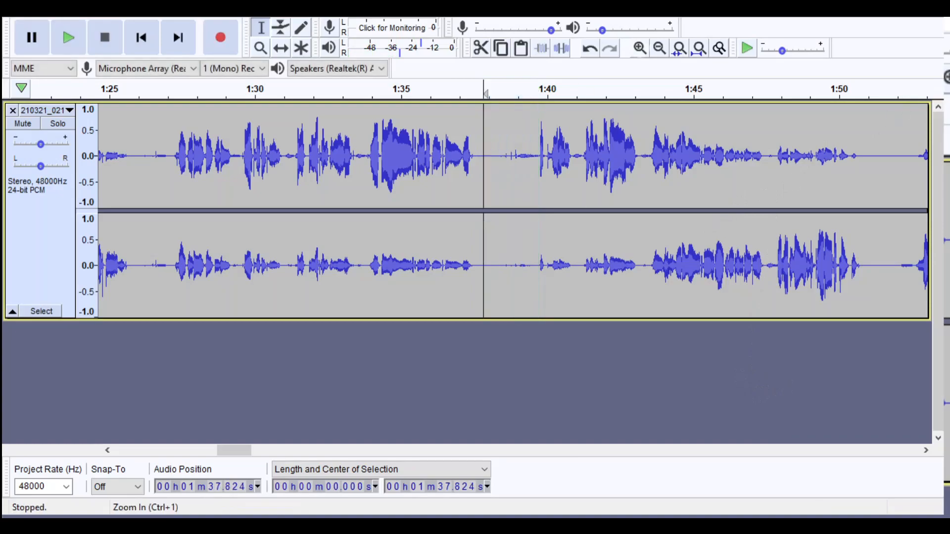
pyautogui.doubleClick(640, 48)
pyautogui.moveTo(630, 158); pyautogui.dragTo(535, 181)
pyautogui.press('space')
pyautogui.press('Delete')
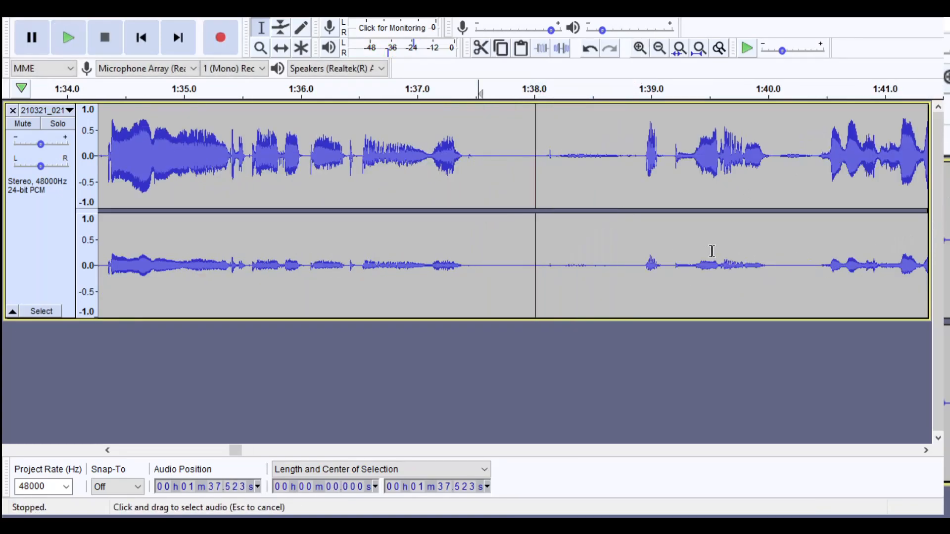
pyautogui.click(479, 238)
pyautogui.press('space')
pyautogui.doubleClick(660, 48)
pyautogui.press('space')
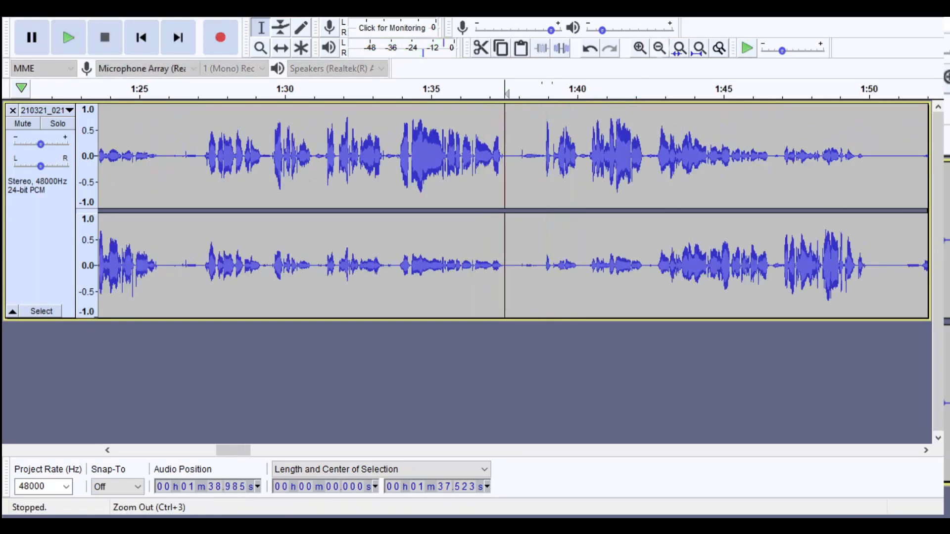
# - Mark the pause from about 1:50.1 to 1:51.3, listen to it and examine its waveform up close
pyautogui.click(866, 93)
pyautogui.moveTo(868, 93); pyautogui.dragTo(685, 93)
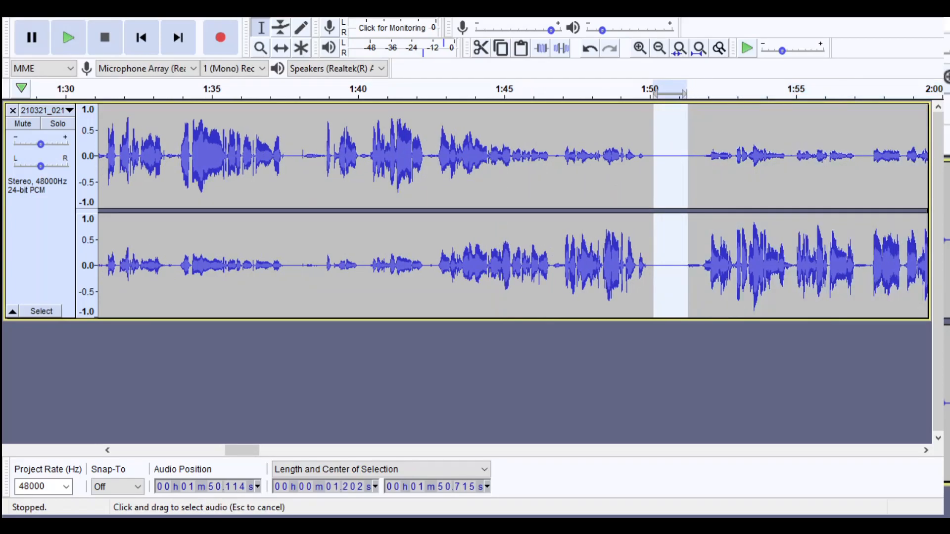
pyautogui.press('space')
pyautogui.click(640, 48)
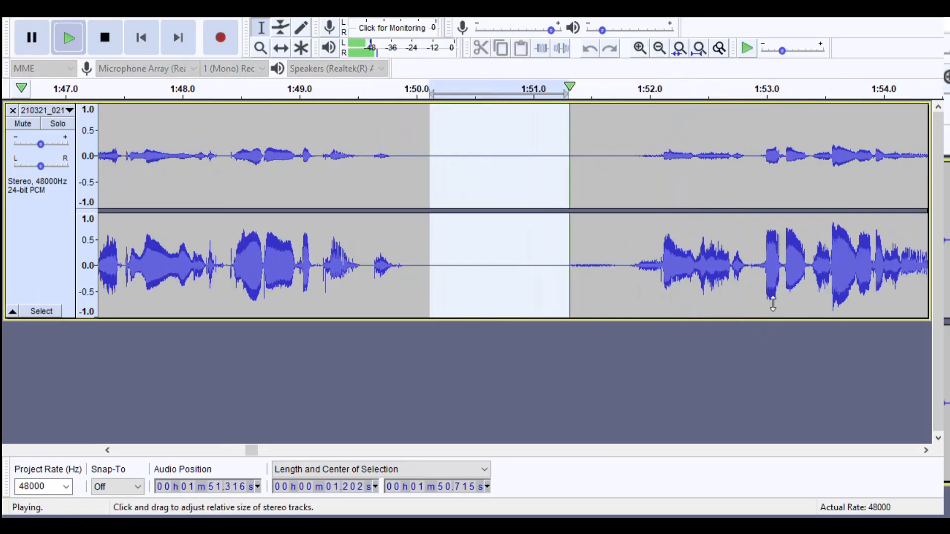
pyautogui.click(659, 48)
pyautogui.click(660, 48)
pyautogui.click(660, 48)
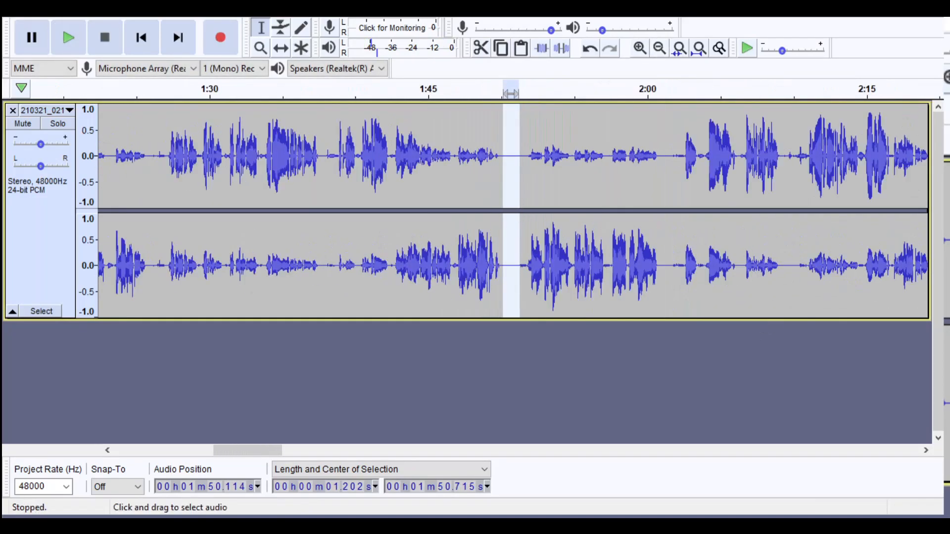
# - Listen to the pause starting at about 2:00.7 and examine its waveform up close
pyautogui.click(658, 198)
pyautogui.press('space')
pyautogui.click(640, 48)
pyautogui.click(640, 48)
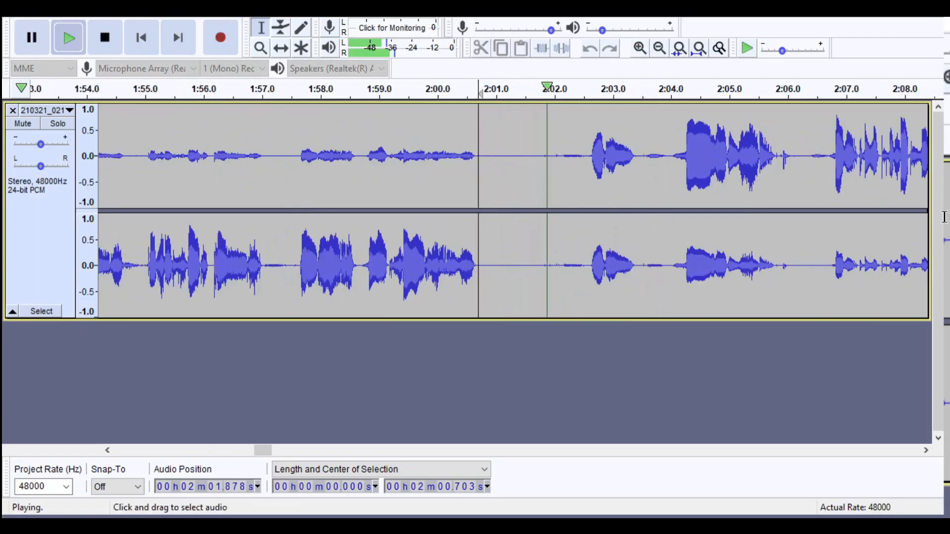
pyautogui.press('space')
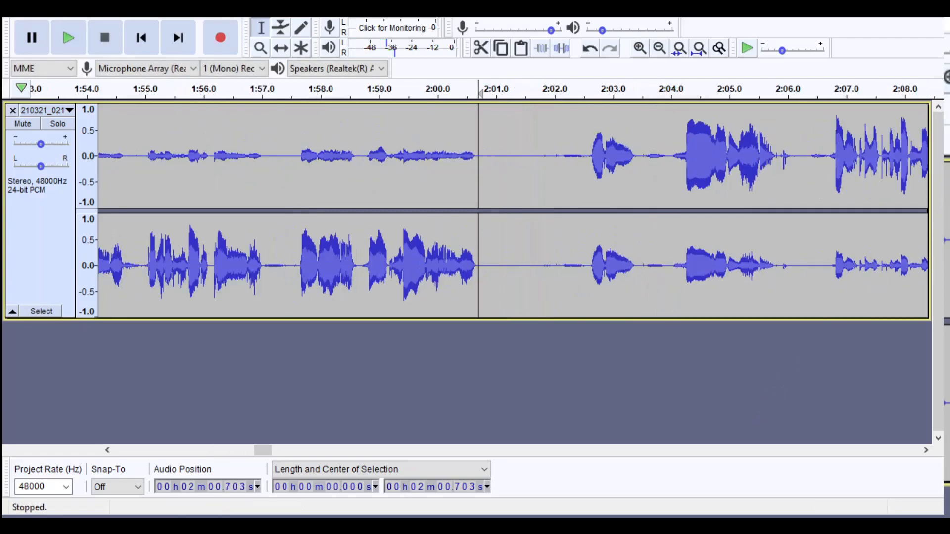
# - Mark the silence from about 2:19.3 to 2:20.9 in the pause after the speech passage and listen to it
pyautogui.click(660, 48)
pyautogui.click(660, 48)
pyautogui.click(659, 48)
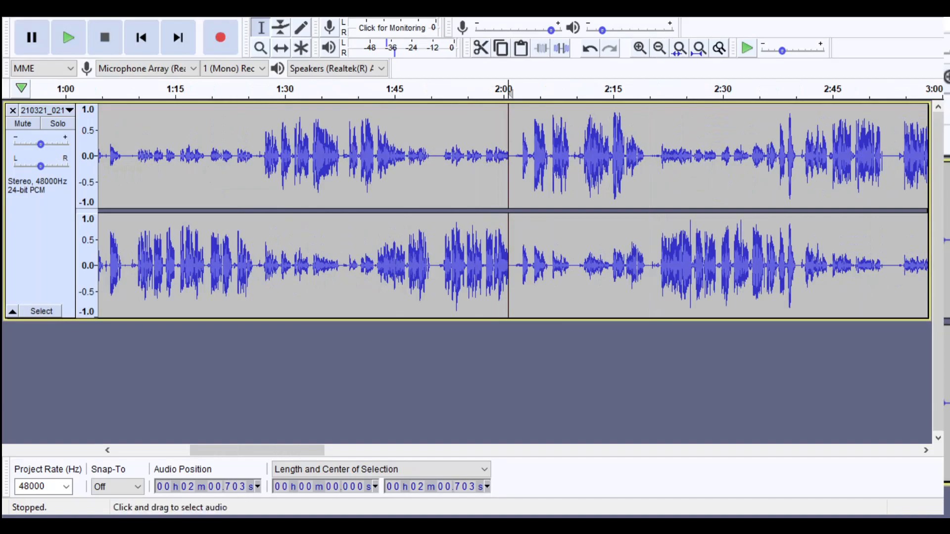
pyautogui.click(640, 48)
pyautogui.click(640, 48)
pyautogui.click(640, 48)
pyautogui.click(640, 48)
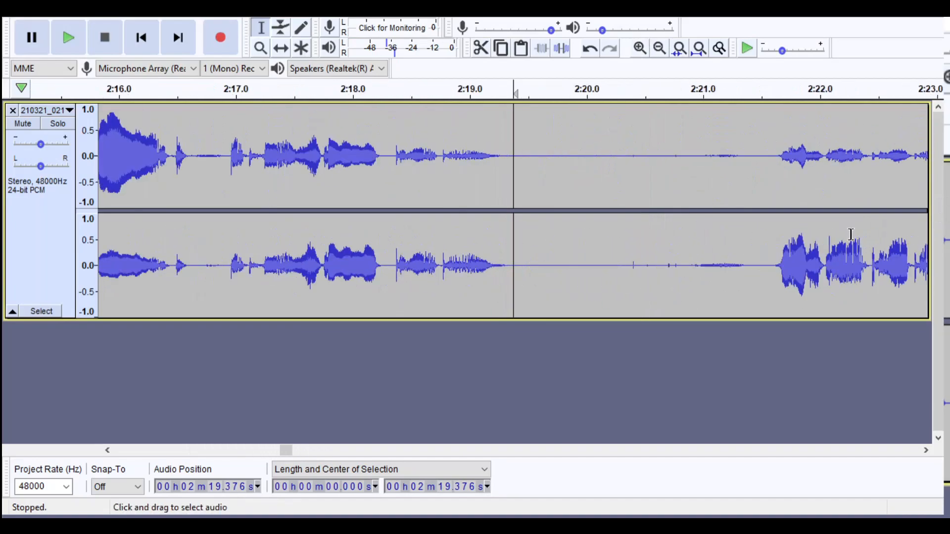
pyautogui.moveTo(509, 217); pyautogui.dragTo(687, 217)
pyautogui.press('space')
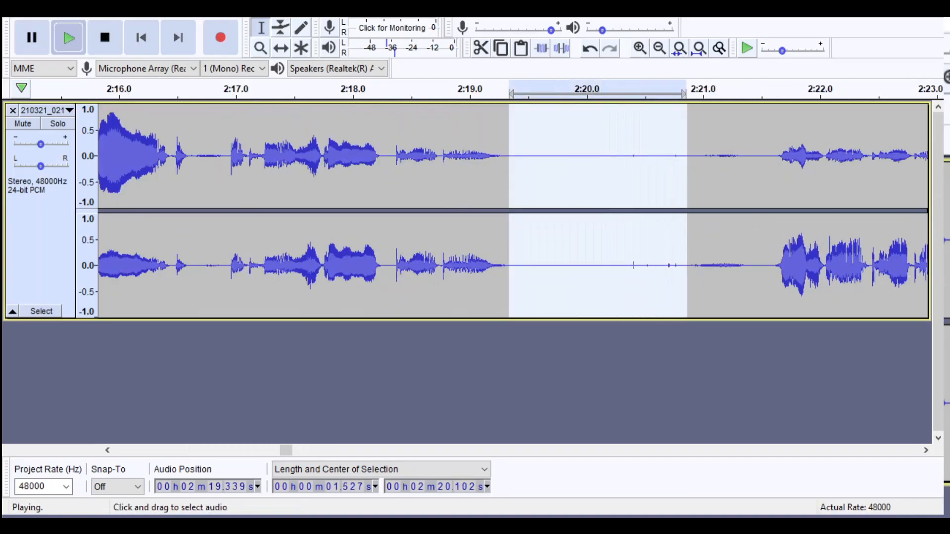
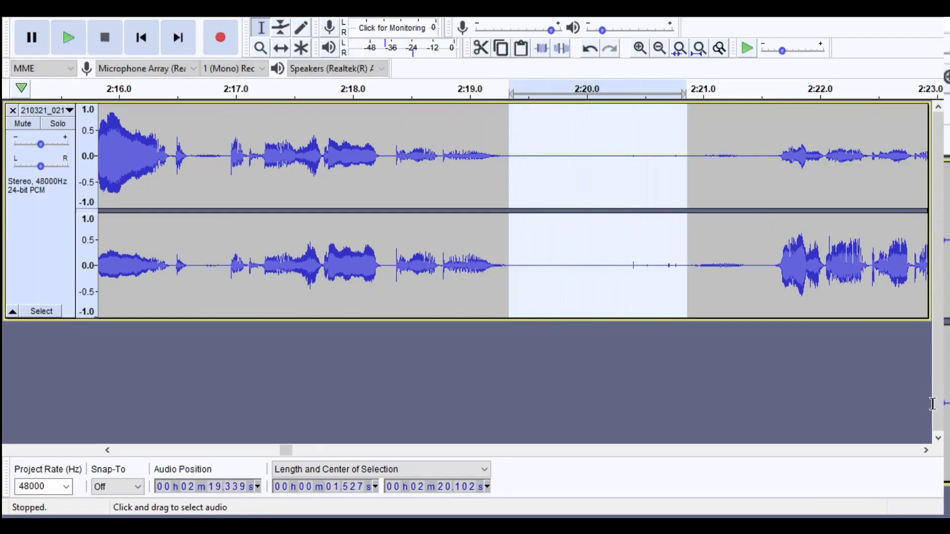
# - Listen to about 0.3 s around 2:20.5 in the pause, delete that stretch with its click noise, and save the project
pyautogui.moveTo(660, 218); pyautogui.dragTo(620, 218)
pyautogui.press('space')
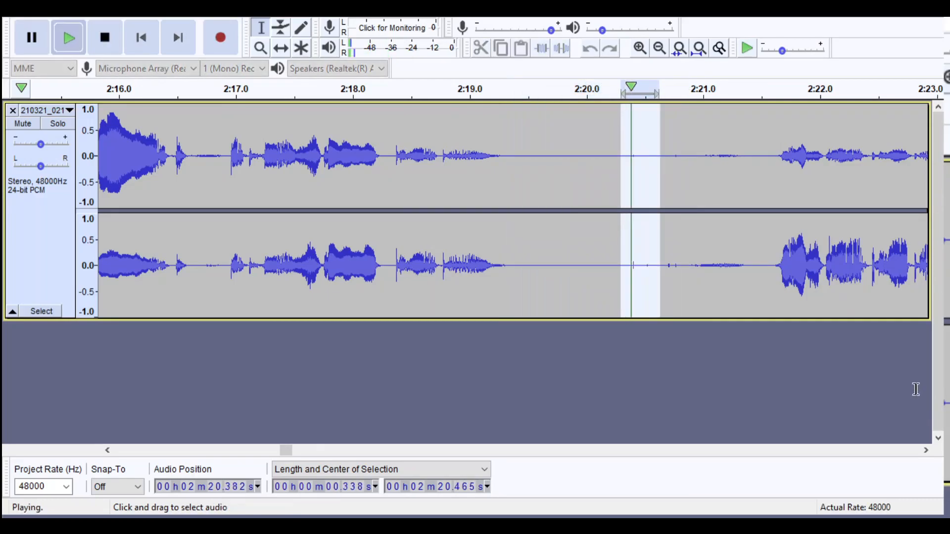
pyautogui.press('Delete')
pyautogui.hotkey('ctrl', '3')
pyautogui.hotkey('ctrl', '3')
pyautogui.hotkey('ctrl', '3')
pyautogui.hotkey('ctrl', '3')
pyautogui.hotkey('ctrl', 's')
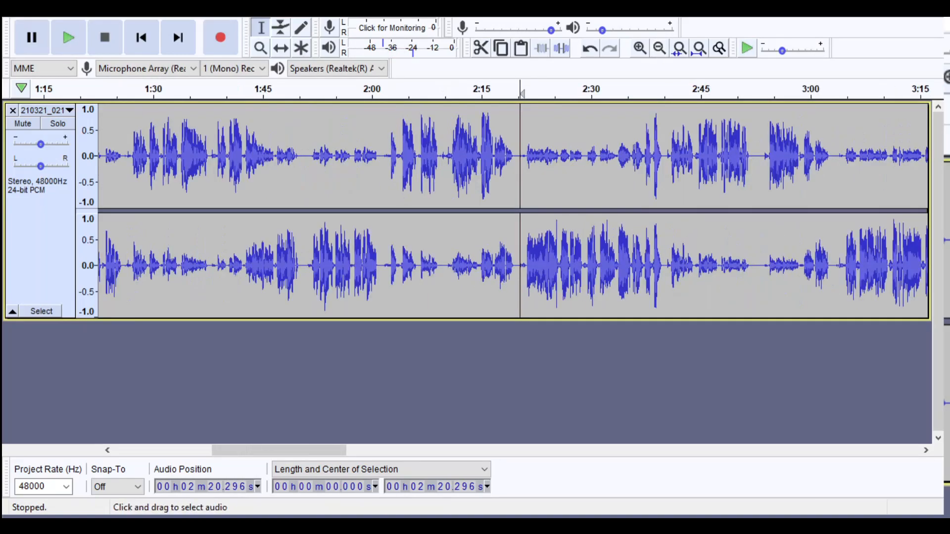
# - Mark the silence from about 2:51.7 to 2:53.7 between the speech passages and listen to it
pyautogui.click(751, 164)
pyautogui.click(640, 48)
pyautogui.click(640, 48)
pyautogui.click(640, 48)
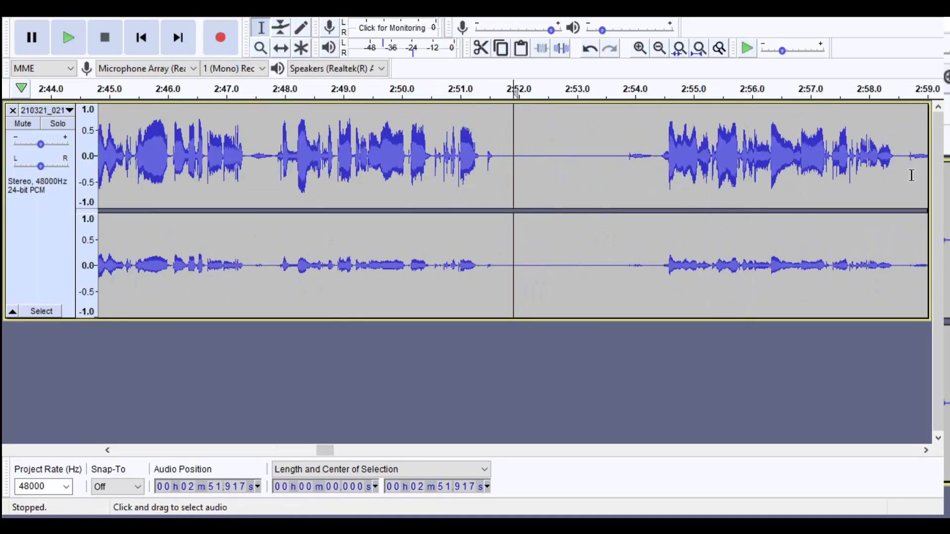
pyautogui.moveTo(530, 222); pyautogui.dragTo(617, 222)
pyautogui.press('space')
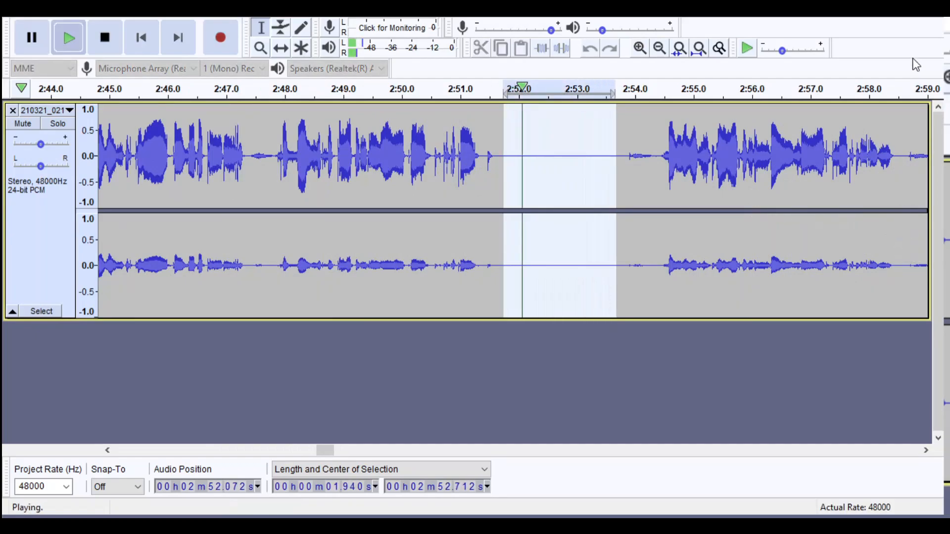
pyautogui.click(589, 163)
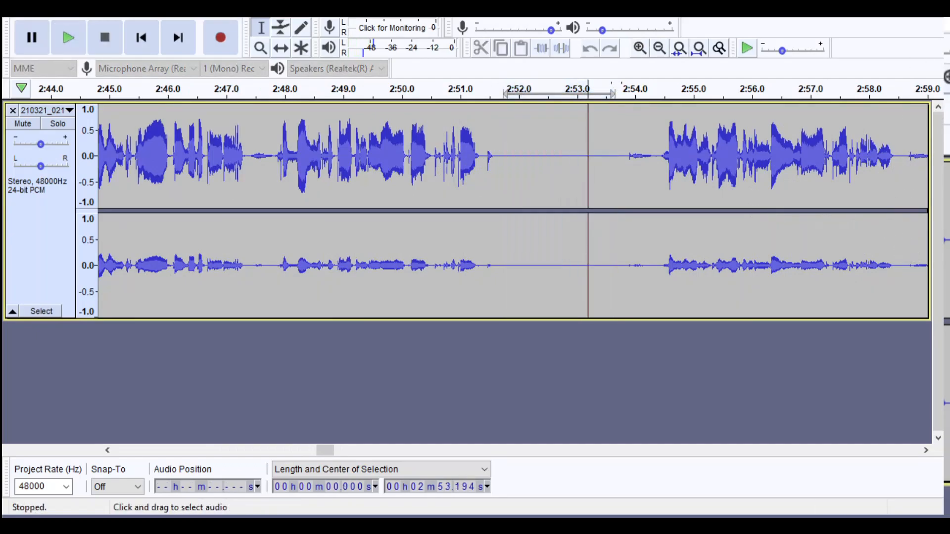
# - Mark the pause from about 3:53.4 to 3:55.4 and listen to it
pyautogui.click(660, 48)
pyautogui.click(660, 48)
pyautogui.click(660, 48)
pyautogui.click(659, 48)
pyautogui.click(660, 48)
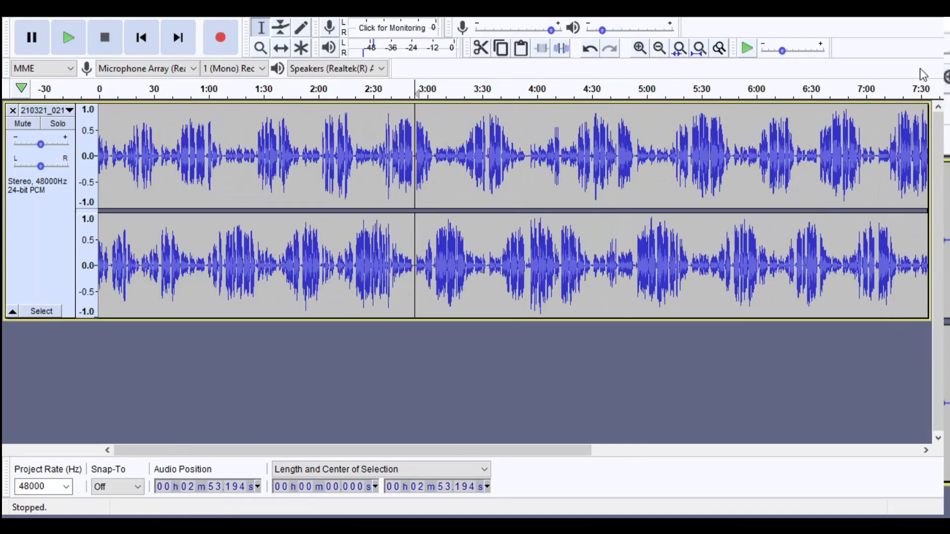
pyautogui.click(520, 222)
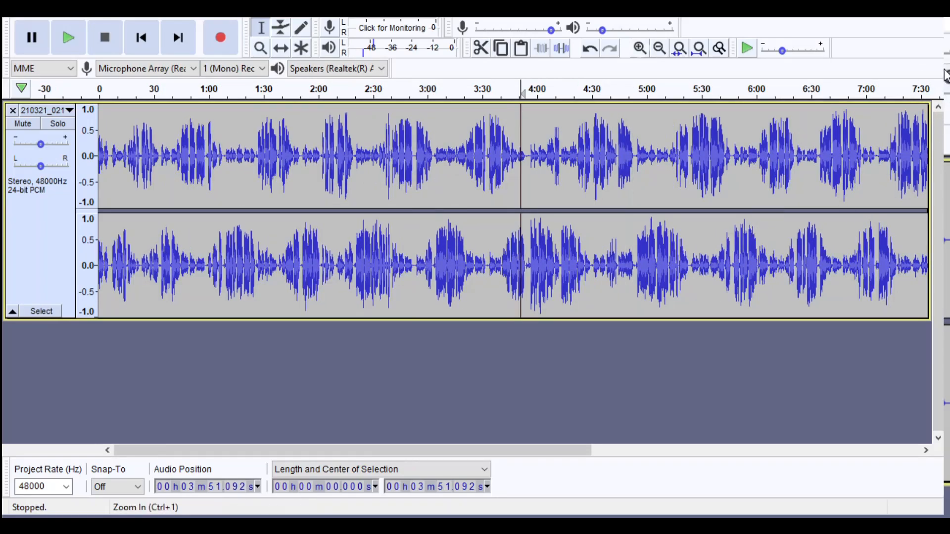
pyautogui.hotkey('ctrl', '1')
pyautogui.hotkey('ctrl', '1')
pyautogui.hotkey('ctrl', '1')
pyautogui.hotkey('ctrl', '1')
pyautogui.hotkey('ctrl', '1')
pyautogui.moveTo(648, 92); pyautogui.dragTo(765, 91)
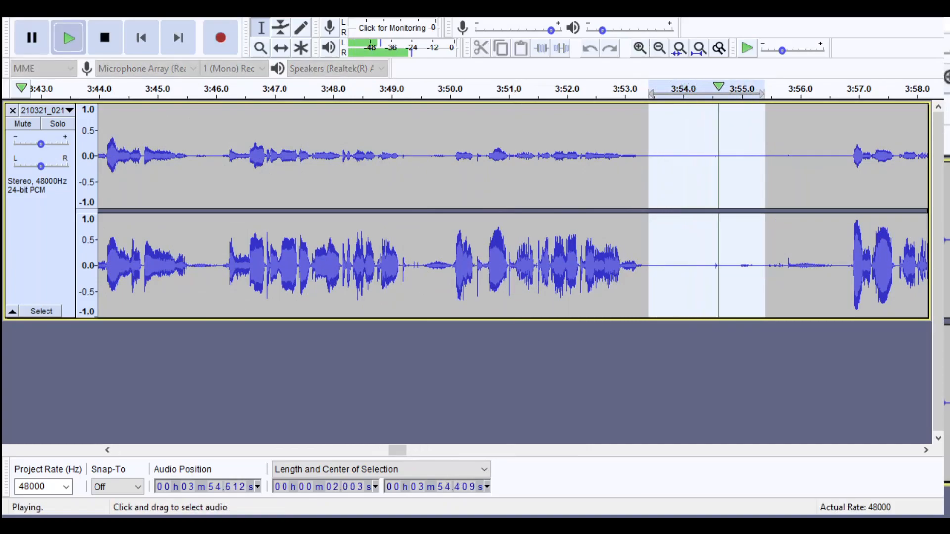
# - Listen to the pause after about 4:29, mark it from about 4:29.1 to 4:30.2 and play the marked silence
pyautogui.click(770, 222)
pyautogui.press('space')
pyautogui.press('space')
pyautogui.click(660, 48)
pyautogui.click(660, 48)
pyautogui.click(659, 48)
pyautogui.click(660, 48)
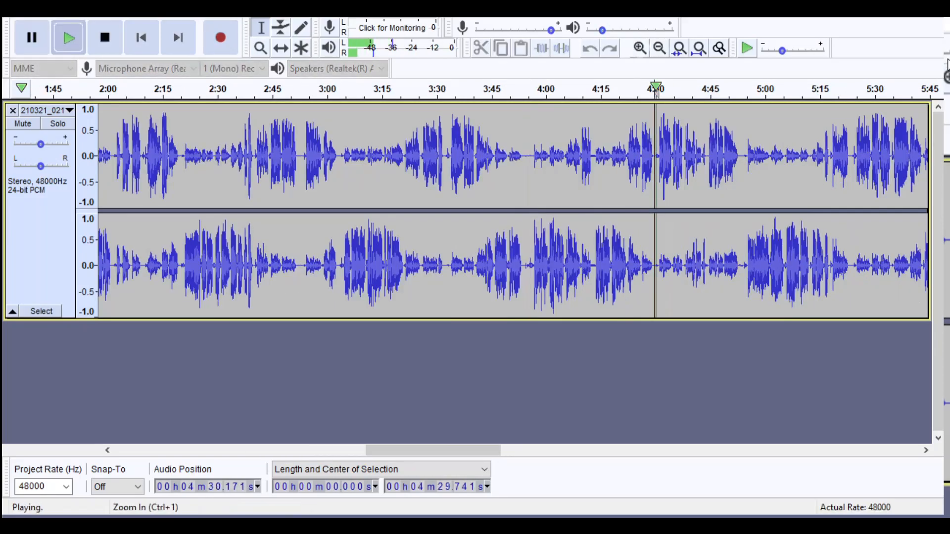
pyautogui.click(640, 48)
pyautogui.click(640, 48)
pyautogui.click(640, 48)
pyautogui.press('space')
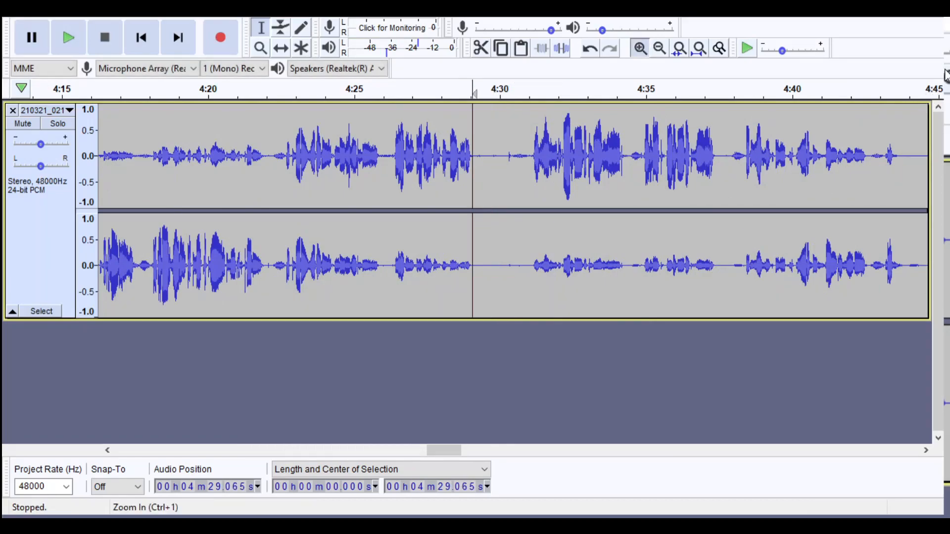
pyautogui.click(640, 48)
pyautogui.click(640, 48)
pyautogui.click(640, 48)
pyautogui.moveTo(516, 224); pyautogui.dragTo(771, 224)
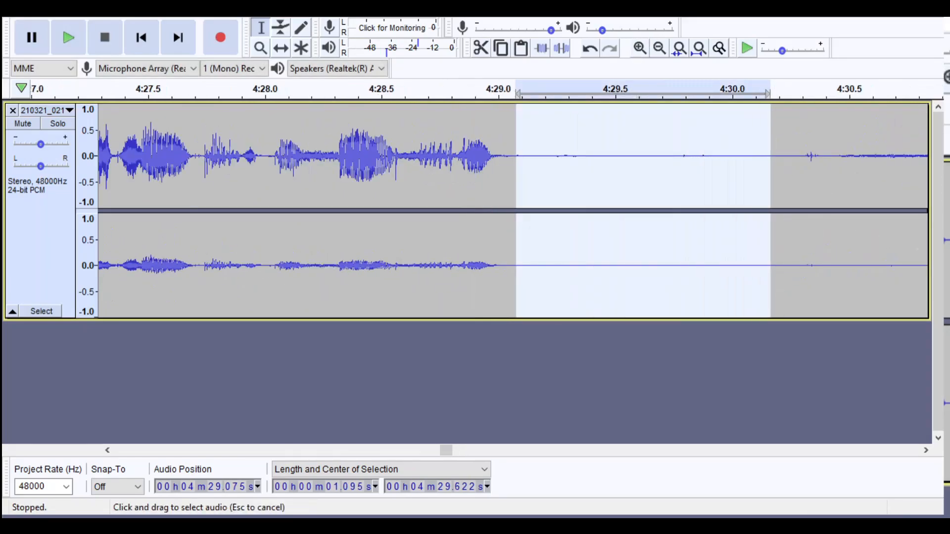
pyautogui.press('space')
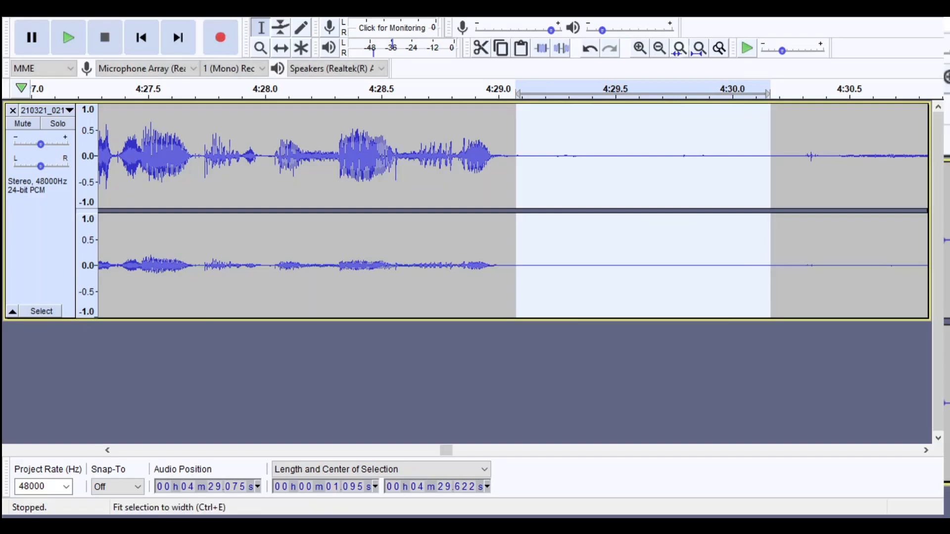
pyautogui.click(516, 224)
# - Listen to the recording from about 4:41.9 and examine the short isolated sound there up close
pyautogui.click(660, 48)
pyautogui.click(660, 48)
pyautogui.click(660, 48)
pyautogui.click(660, 48)
pyautogui.click(660, 48)
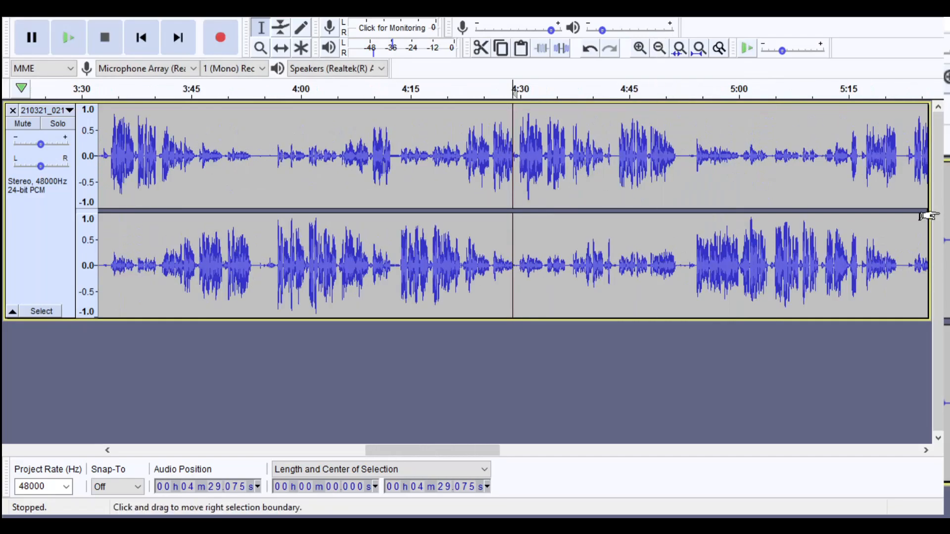
pyautogui.press('space')
pyautogui.click(640, 48)
pyautogui.click(640, 48)
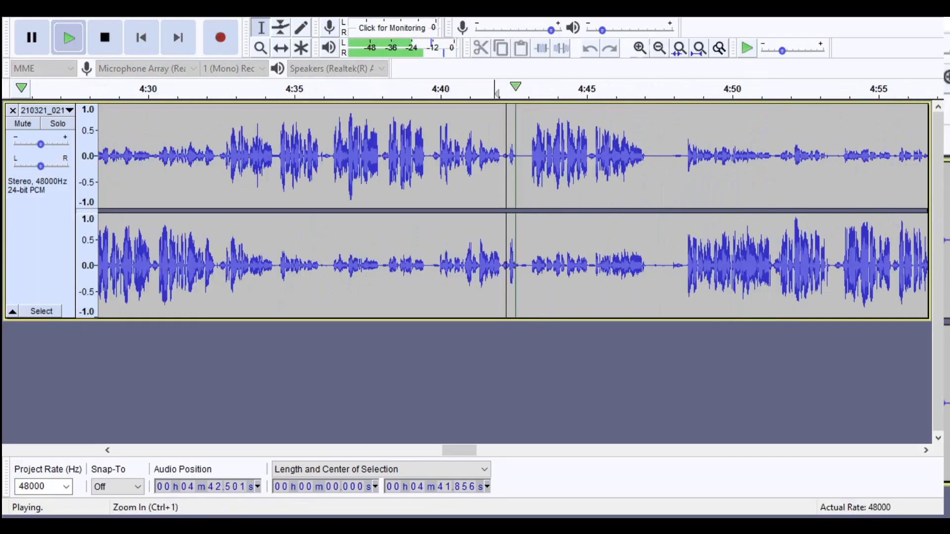
pyautogui.click(640, 48)
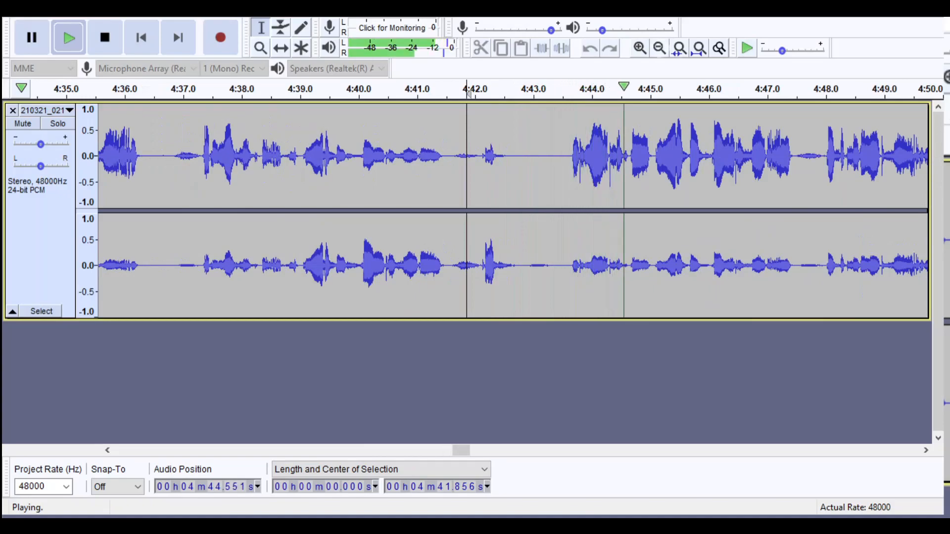
# - Delete the passage from about 4:36.8 to 4:43.5 and listen across the join
pyautogui.click(659, 48)
pyautogui.click(336, 90)
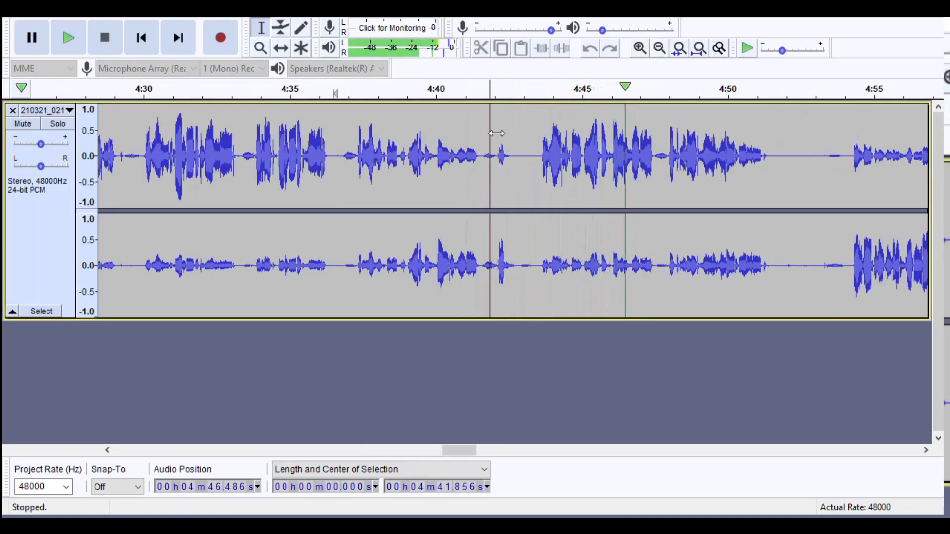
pyautogui.moveTo(342, 149); pyautogui.dragTo(538, 181)
pyautogui.press('space')
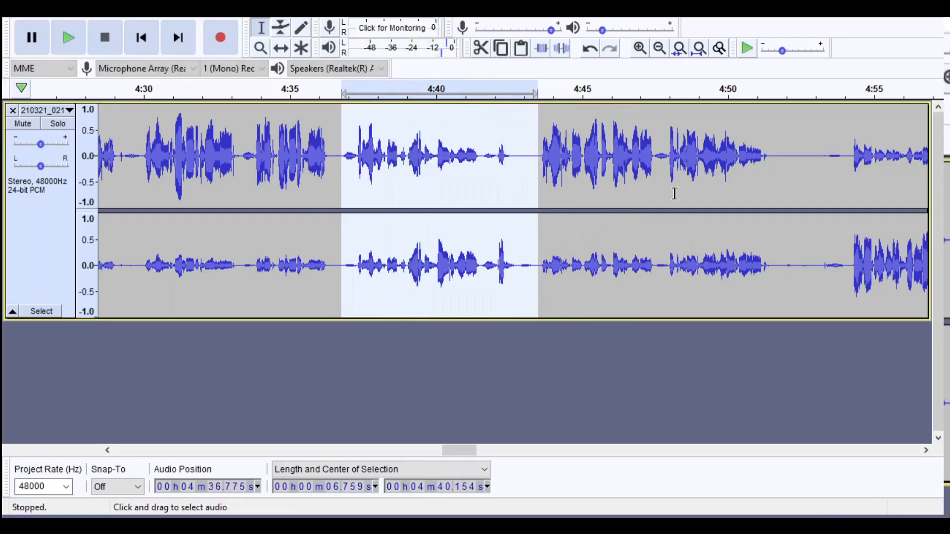
pyautogui.press('Delete')
pyautogui.press('space')
# - Listen to the pause at about 4:45 and shorten it by deleting about 1 s of its silence, starting at about 4:45.1
pyautogui.press('space')
pyautogui.press('space')
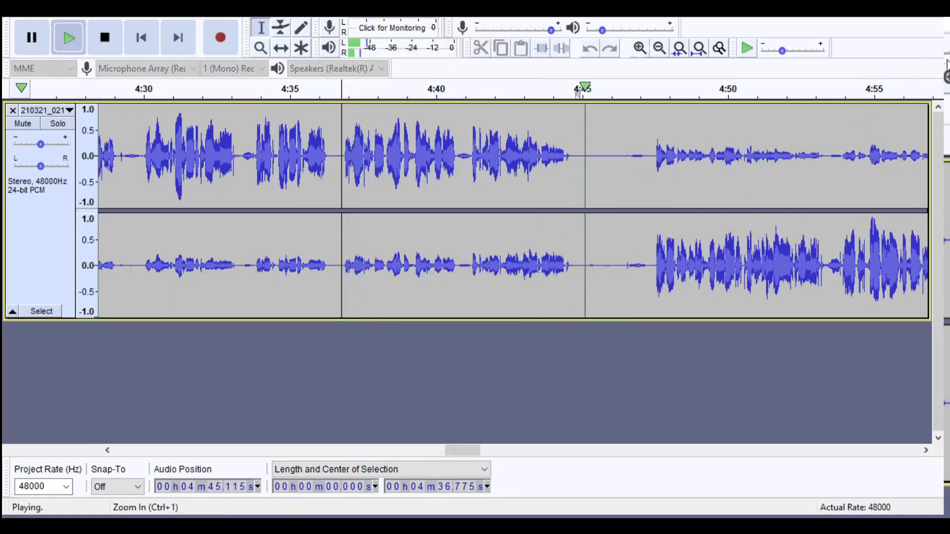
pyautogui.click(640, 48)
pyautogui.press('space')
pyautogui.moveTo(492, 163); pyautogui.dragTo(570, 163)
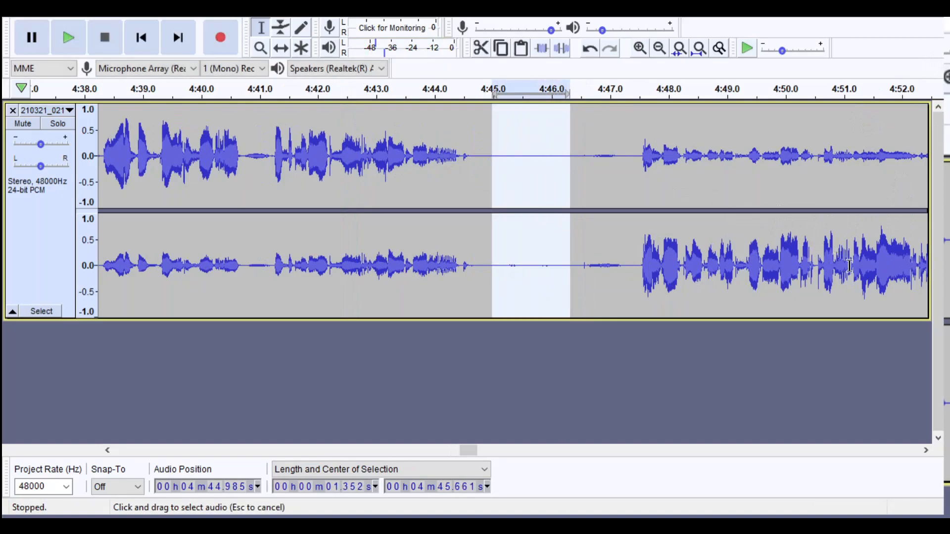
pyautogui.press('space')
pyautogui.moveTo(558, 259); pyautogui.dragTo(501, 263)
pyautogui.press('space')
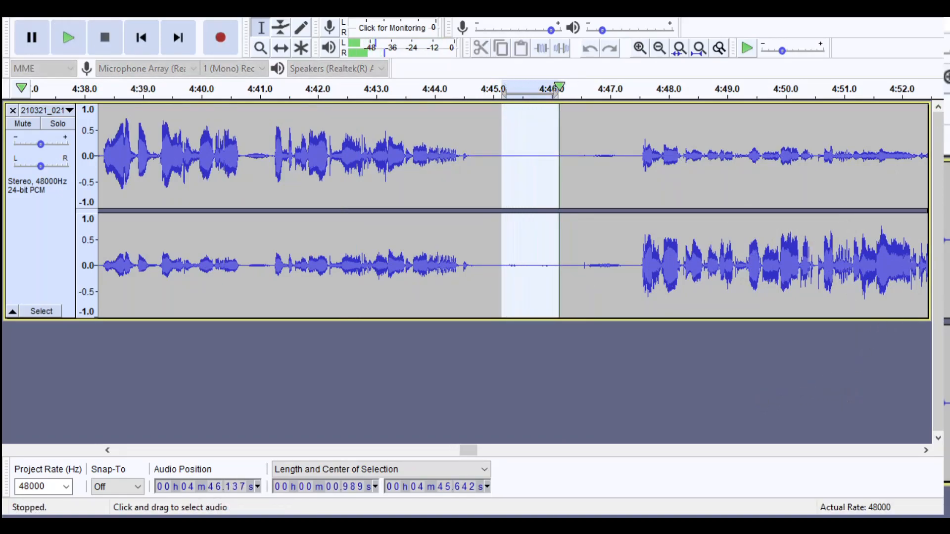
pyautogui.press('Delete')
# - Mark the silence from about 5:14.0 to 5:15.4, listen to it and examine its waveform up close
pyautogui.hotkey('ctrl', '3')
pyautogui.hotkey('ctrl', '3')
pyautogui.hotkey('ctrl', '3')
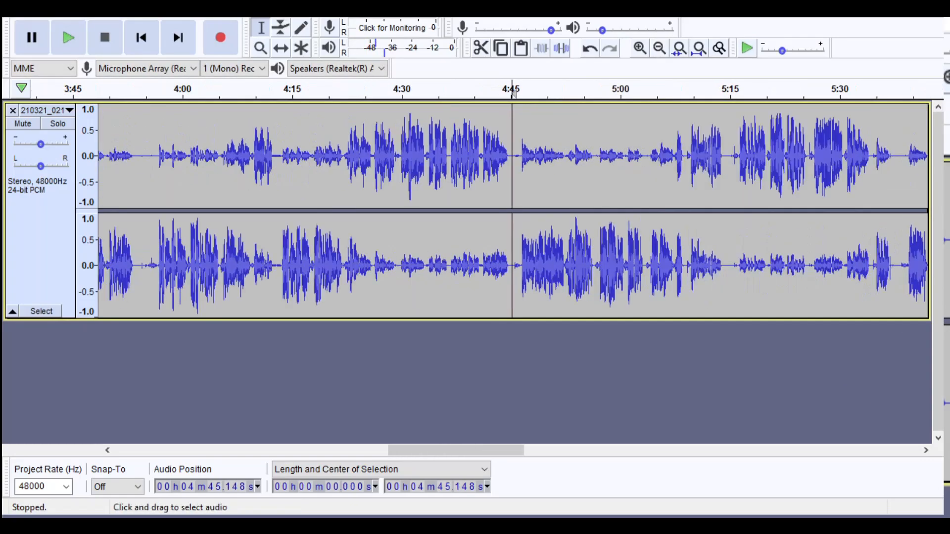
pyautogui.click(706, 93)
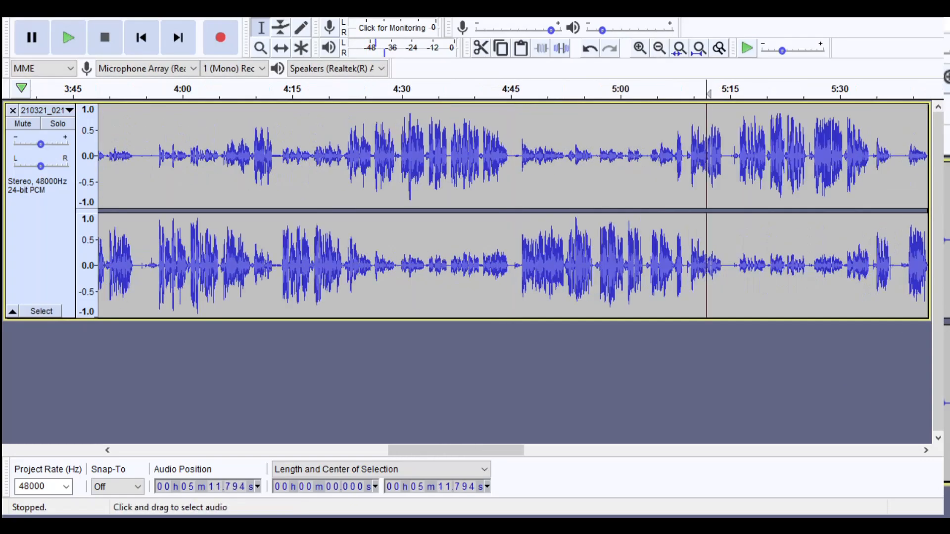
pyautogui.click(640, 48)
pyautogui.click(640, 48)
pyautogui.click(640, 48)
pyautogui.moveTo(642, 110); pyautogui.dragTo(717, 111)
pyautogui.press('space')
pyautogui.click(639, 48)
pyautogui.click(640, 48)
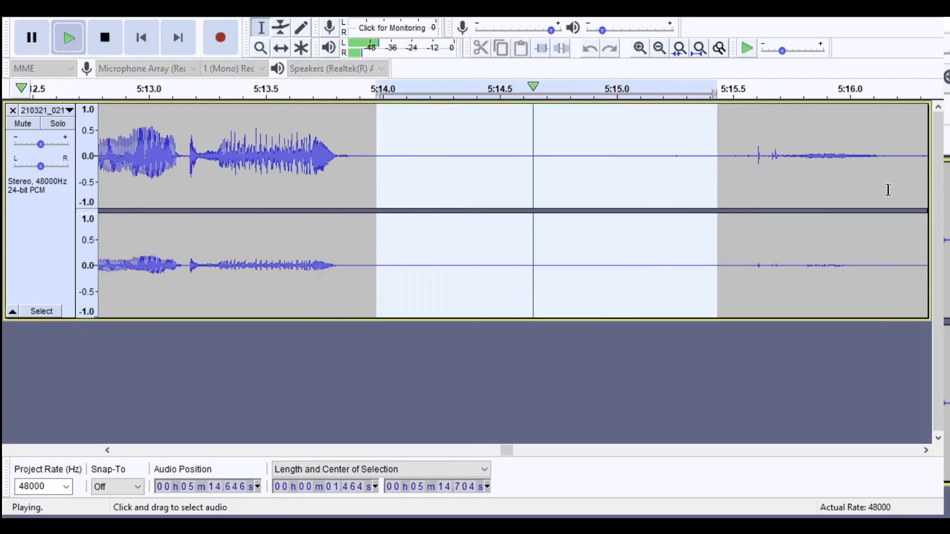
pyautogui.press('space')
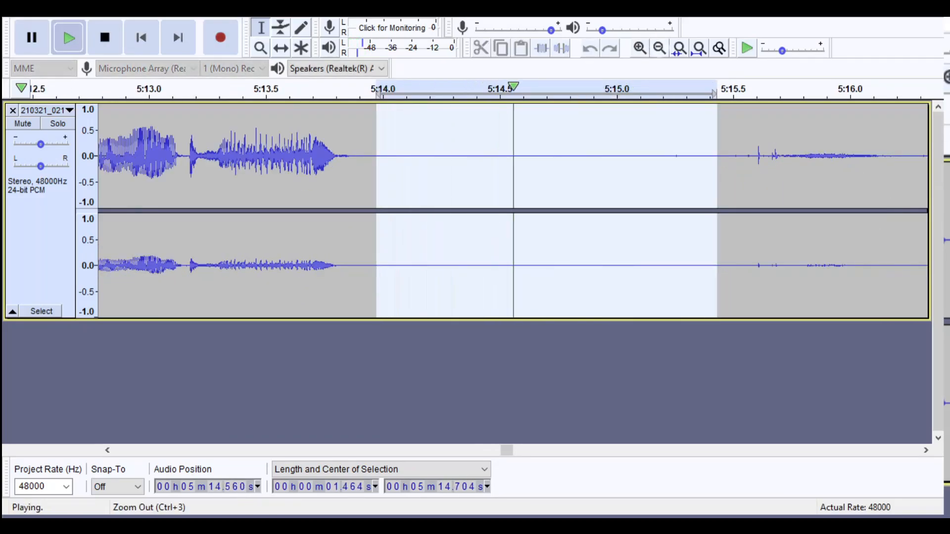
pyautogui.click(660, 49)
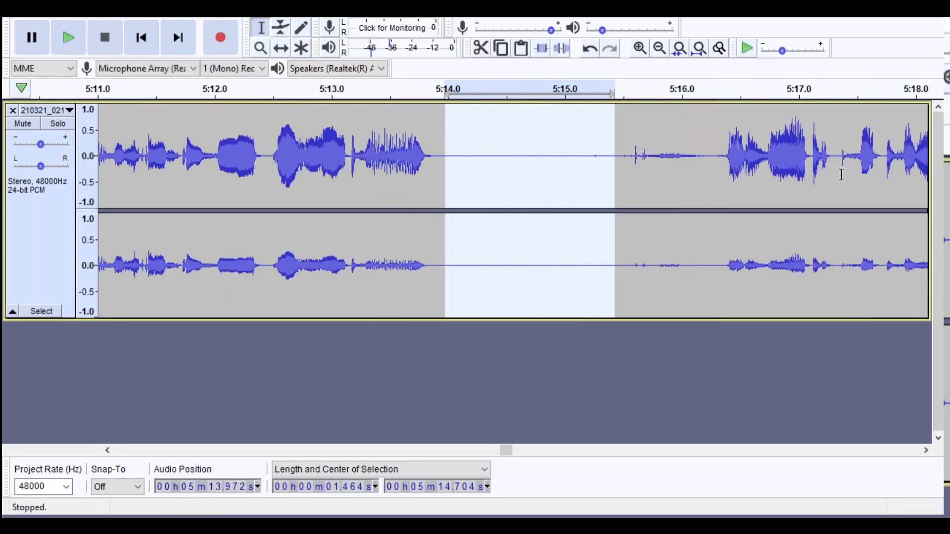
pyautogui.click(564, 153)
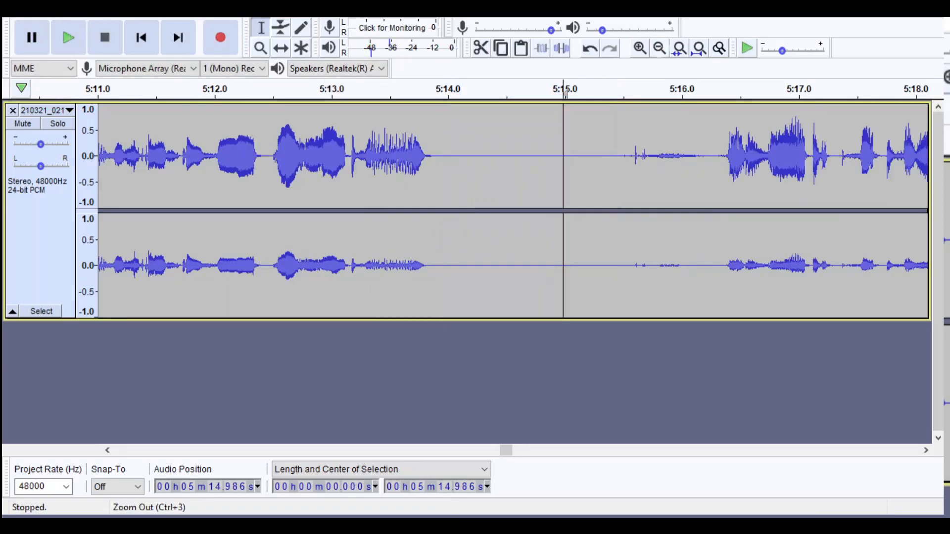
# - Listen from about 5:35.9 into the following pause and mark its silence from about 5:37.3 to 5:38.6
pyautogui.click(660, 48)
pyautogui.click(660, 48)
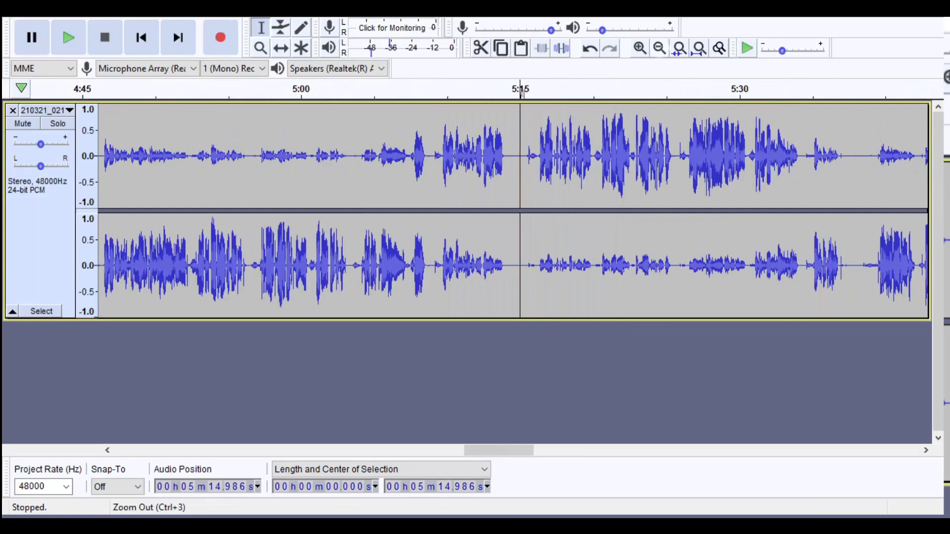
pyautogui.click(660, 48)
pyautogui.click(670, 159)
pyautogui.click(640, 48)
pyautogui.click(640, 48)
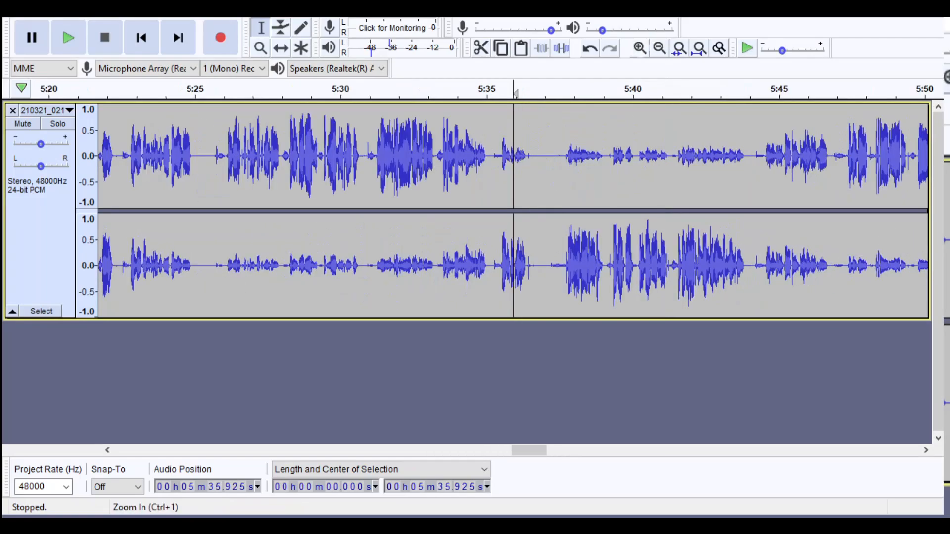
pyautogui.click(640, 48)
pyautogui.press('space')
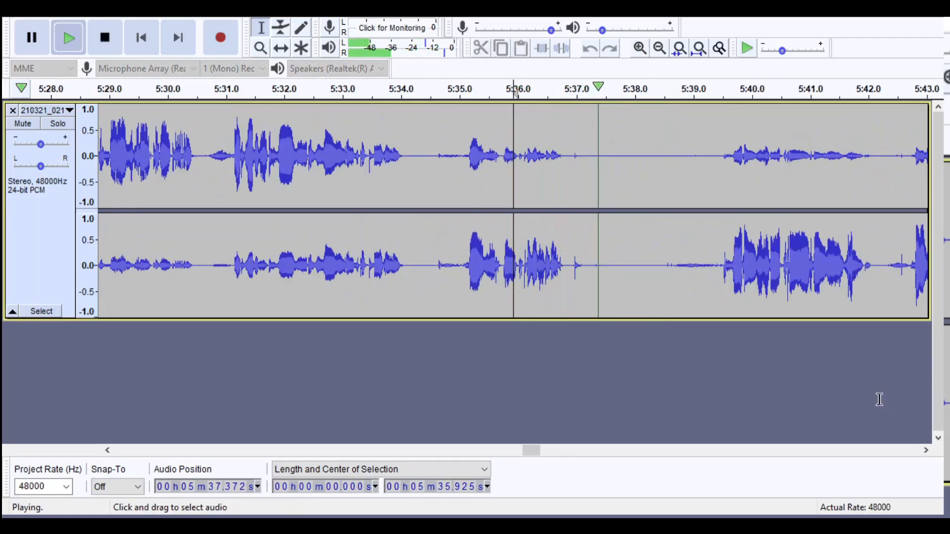
pyautogui.moveTo(592, 248); pyautogui.dragTo(667, 247)
pyautogui.press('space')
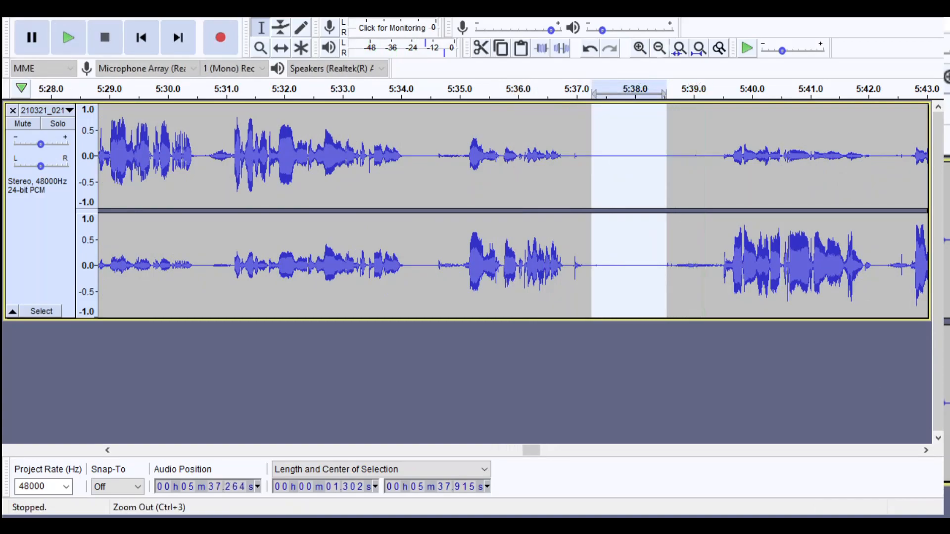
# - Listen to the pause starting at about 5:51.8 and examine its waveform
pyautogui.click(660, 48)
pyautogui.click(659, 48)
pyautogui.click(660, 48)
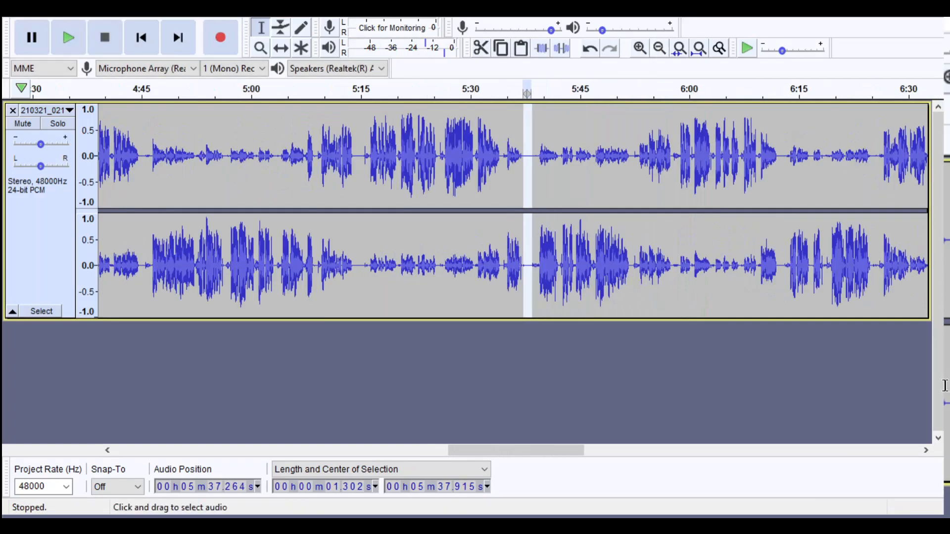
pyautogui.click(630, 198)
pyautogui.press('space')
pyautogui.click(640, 48)
# - Listen to the pause starting at about 6:12.1 and examine its waveform up close
pyautogui.click(640, 48)
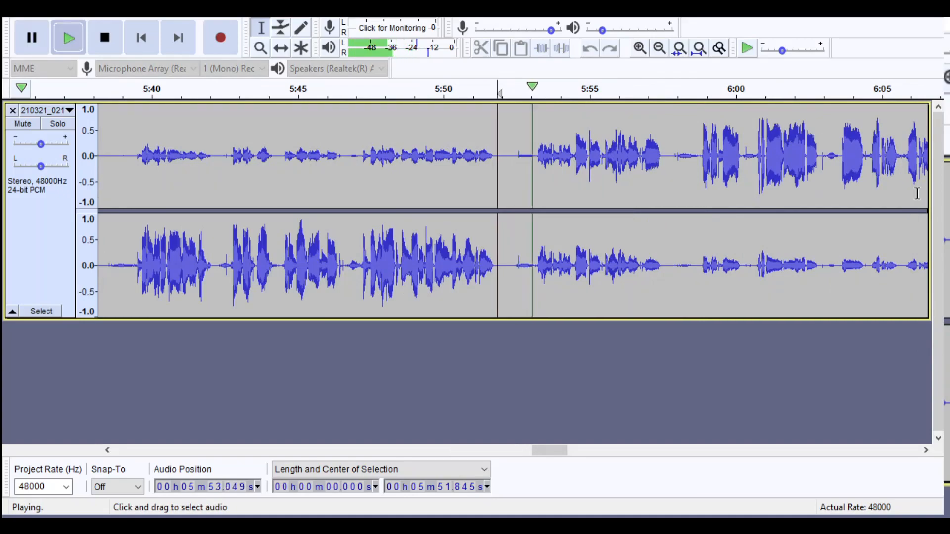
pyautogui.click(659, 48)
pyautogui.click(660, 48)
pyautogui.click(657, 198)
pyautogui.press('space')
pyautogui.press('space')
pyautogui.click(640, 48)
pyautogui.click(640, 48)
pyautogui.click(640, 48)
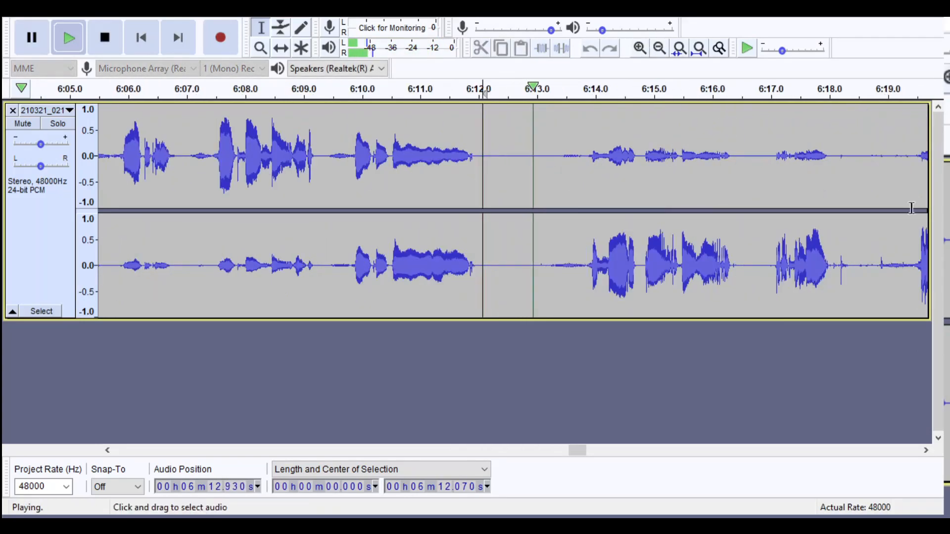
pyautogui.press('space')
# - Listen to the pause after about 6:18 and examine the small noises in it up close
pyautogui.hotkey('ctrl', '3')
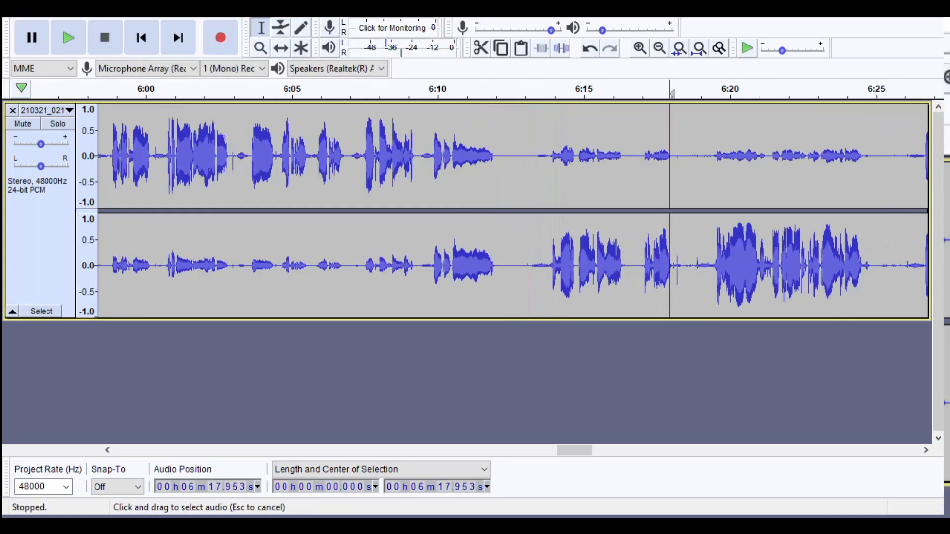
pyautogui.press('space')
pyautogui.hotkey('ctrl', '1')
pyautogui.hotkey('ctrl', '1')
pyautogui.press('space')
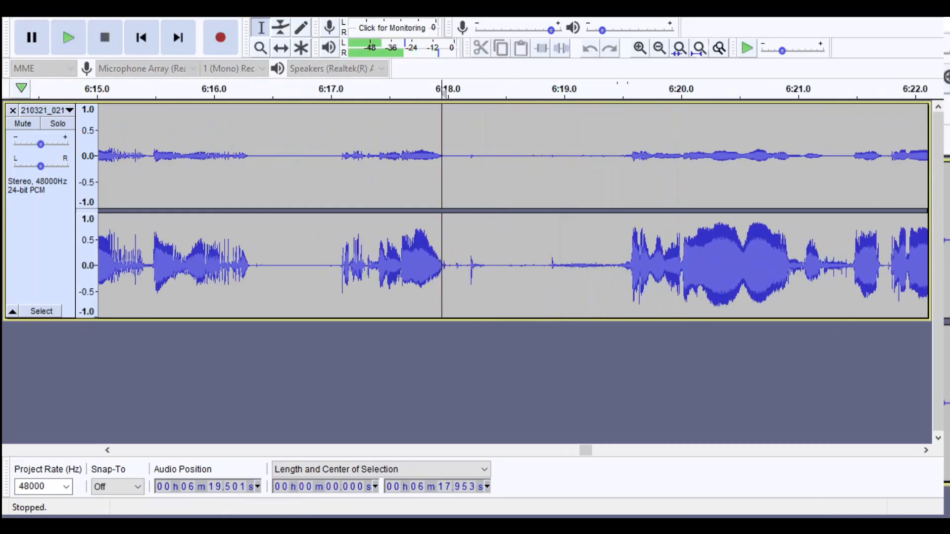
# - Mark the pause from about 6:24.8 to 6:25.9 and listen to it
pyautogui.hotkey('ctrl', '3')
pyautogui.hotkey('ctrl', '3')
pyautogui.hotkey('ctrl', '3')
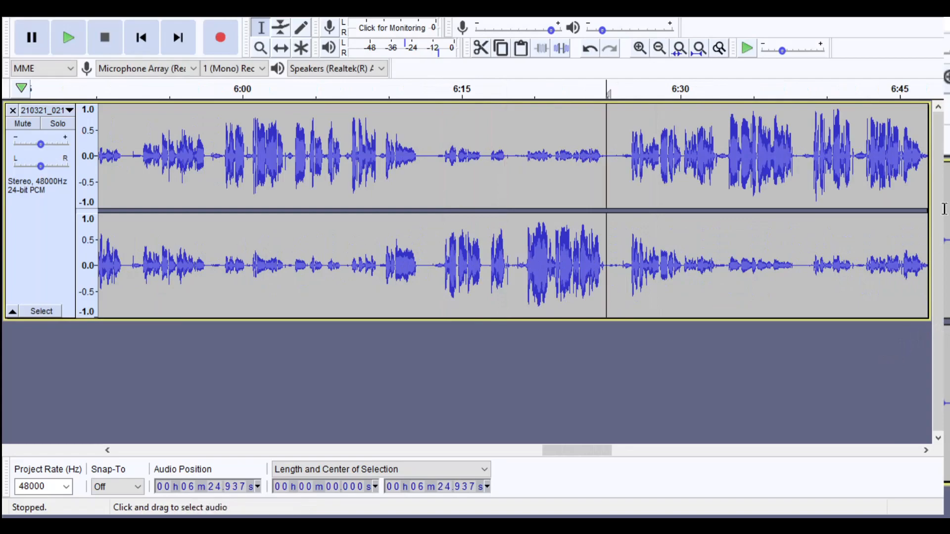
pyautogui.hotkey('ctrl', '1')
pyautogui.hotkey('ctrl', '1')
pyautogui.moveTo(754, 390); pyautogui.dragTo(850, 432)
pyautogui.press('space')
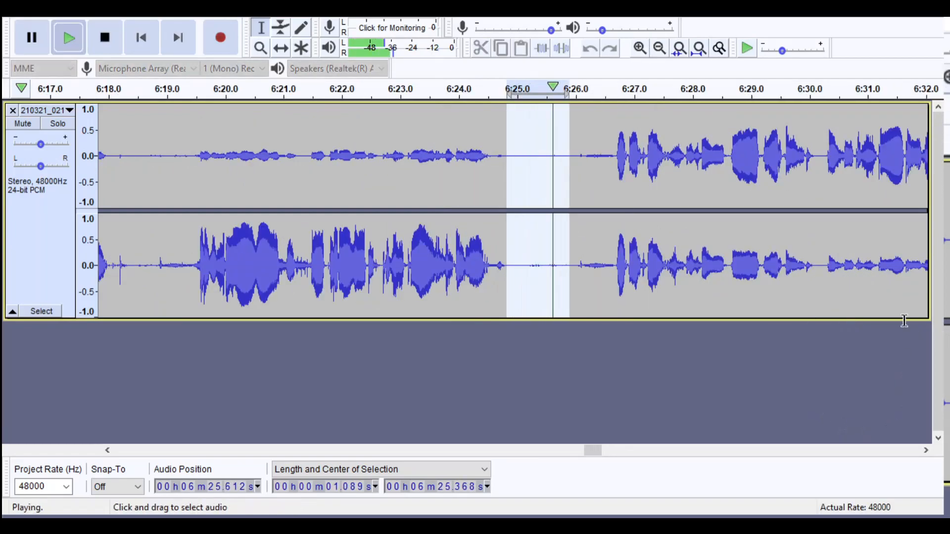
pyautogui.hotkey('ctrl', '3')
pyautogui.hotkey('ctrl', '3')
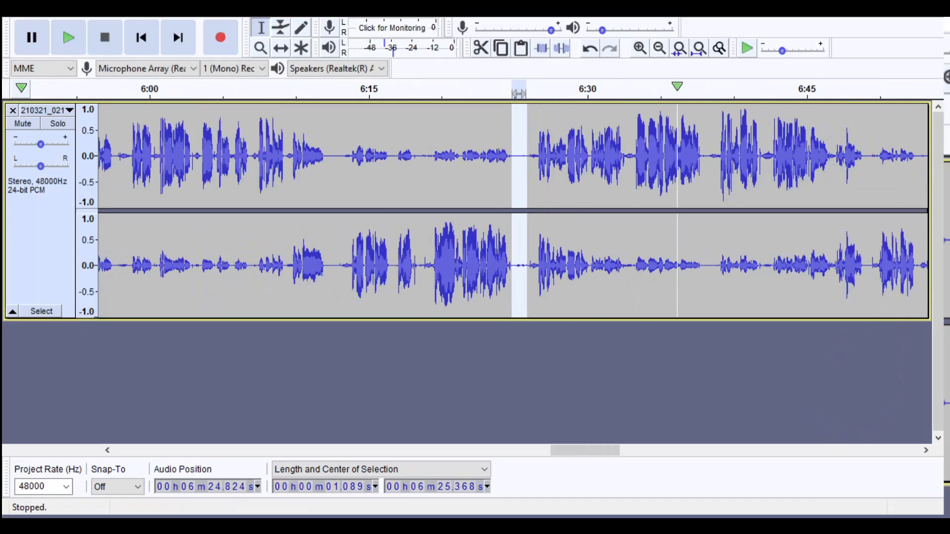
# - Find the pause near 6:56, mark its quiet part from about 6:56.0 to 6:57.5 and listen to it
pyautogui.click(700, 274)
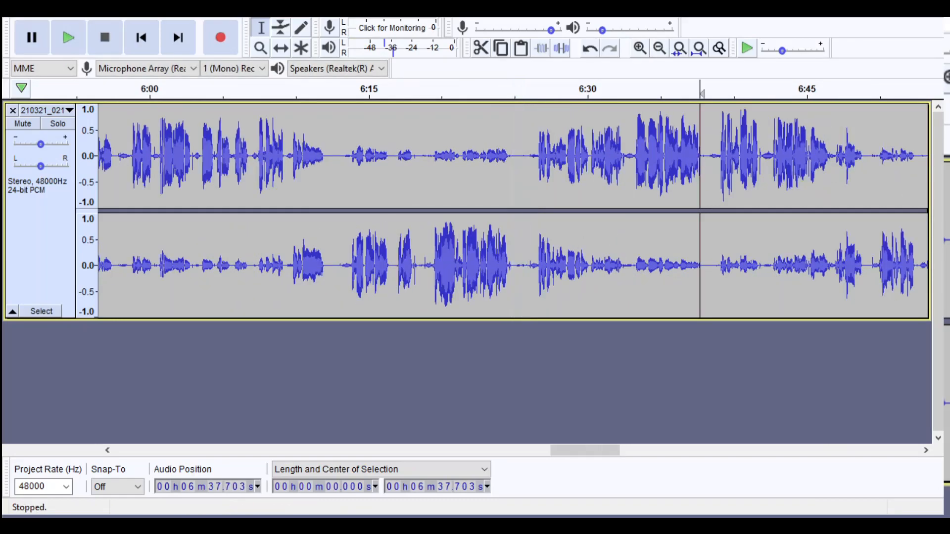
pyautogui.moveTo(586, 451); pyautogui.dragTo(623, 451)
pyautogui.click(518, 205)
pyautogui.click(640, 48)
pyautogui.click(640, 48)
pyautogui.click(640, 48)
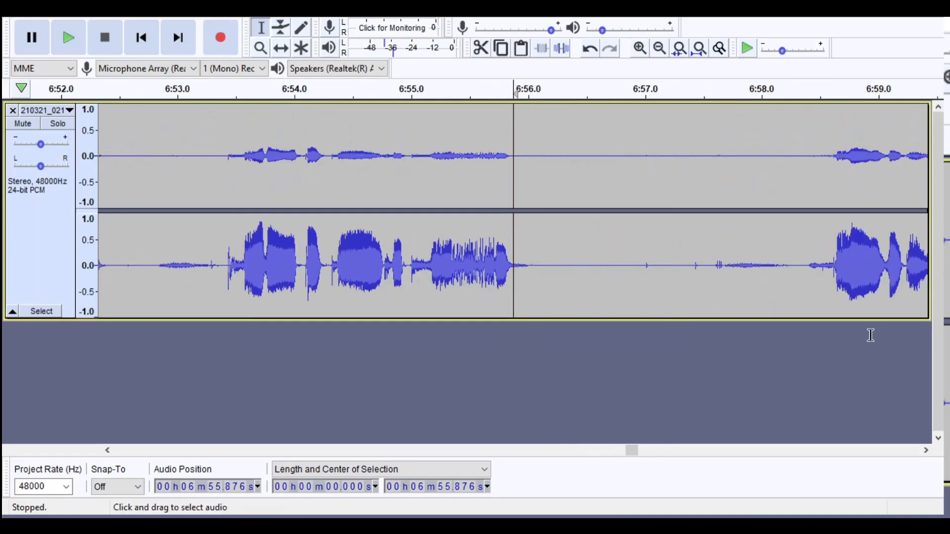
pyautogui.moveTo(533, 263); pyautogui.dragTo(706, 262)
pyautogui.press('space')
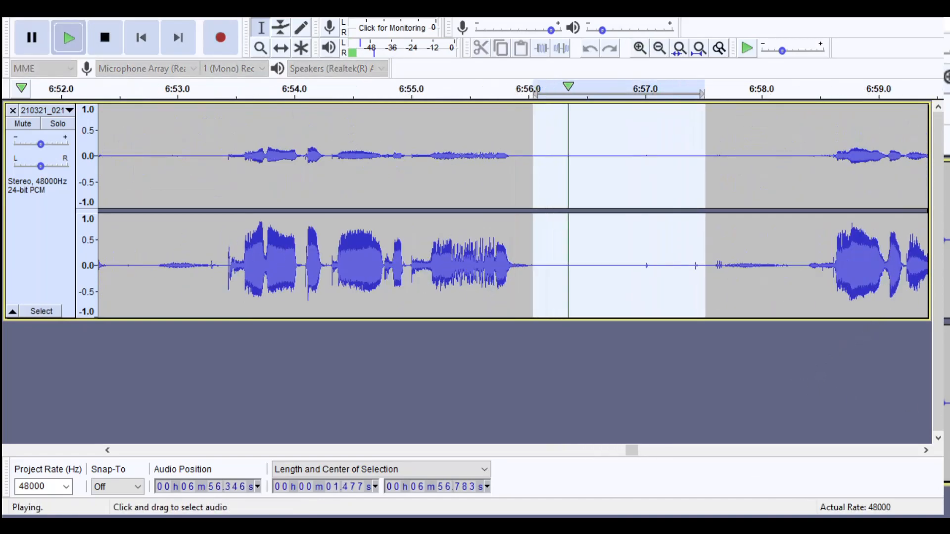
pyautogui.click(659, 48)
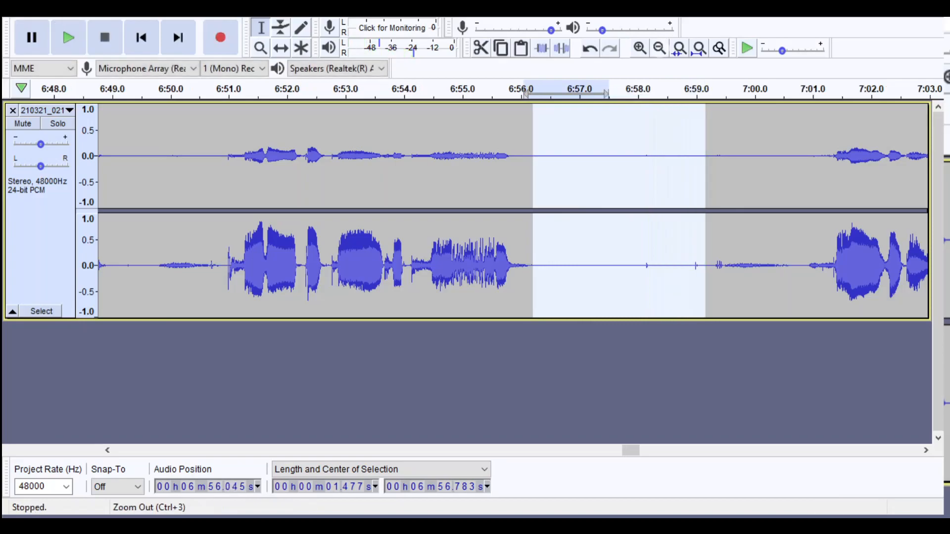
pyautogui.click(659, 48)
pyautogui.click(660, 48)
pyautogui.click(660, 48)
# - Listen to the passage starting at about 7:08.2 and examine its pause in the waveform
pyautogui.click(604, 238)
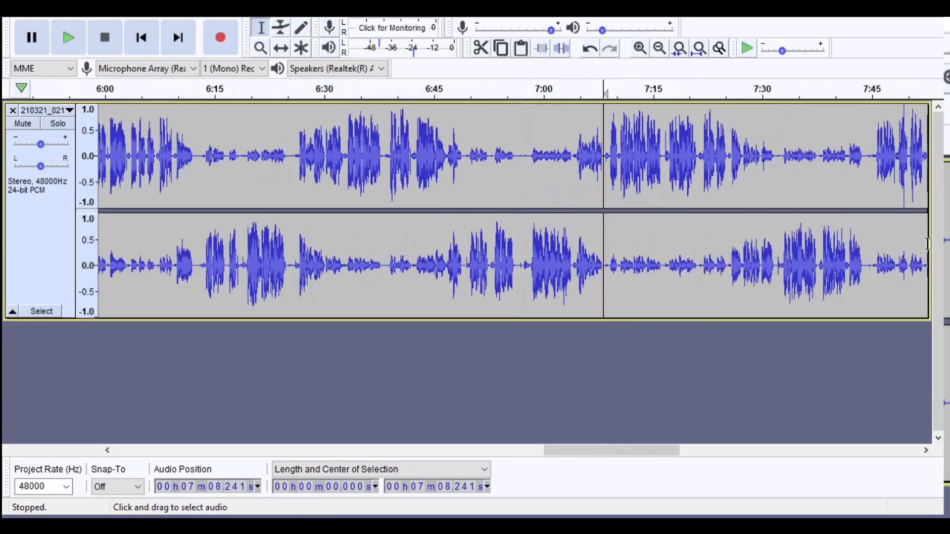
pyautogui.press('space')
pyautogui.hotkey('ctrl', '1')
pyautogui.hotkey('ctrl', '1')
pyautogui.hotkey('ctrl', '3')
pyautogui.hotkey('ctrl', '3')
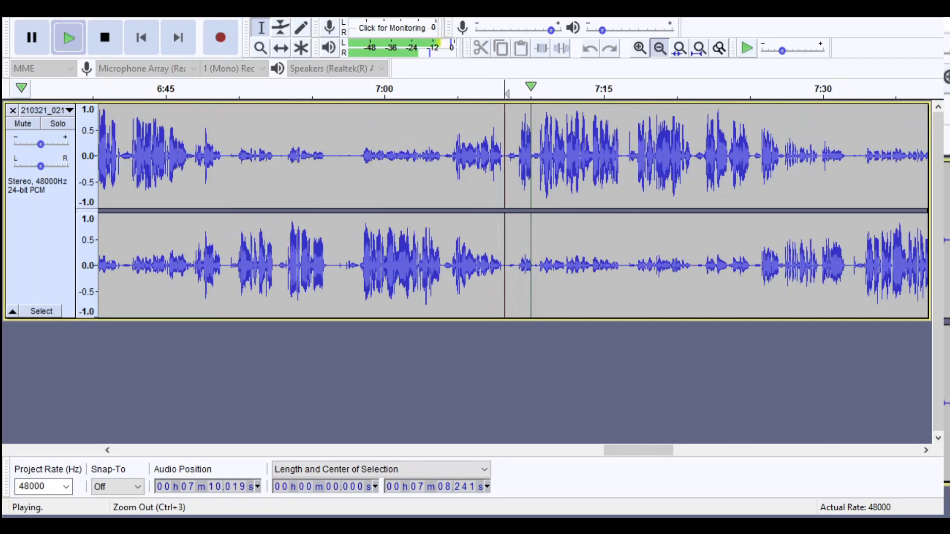
# - Listen to the pause starting at about 7:31.5 and examine it up close
pyautogui.click(679, 238)
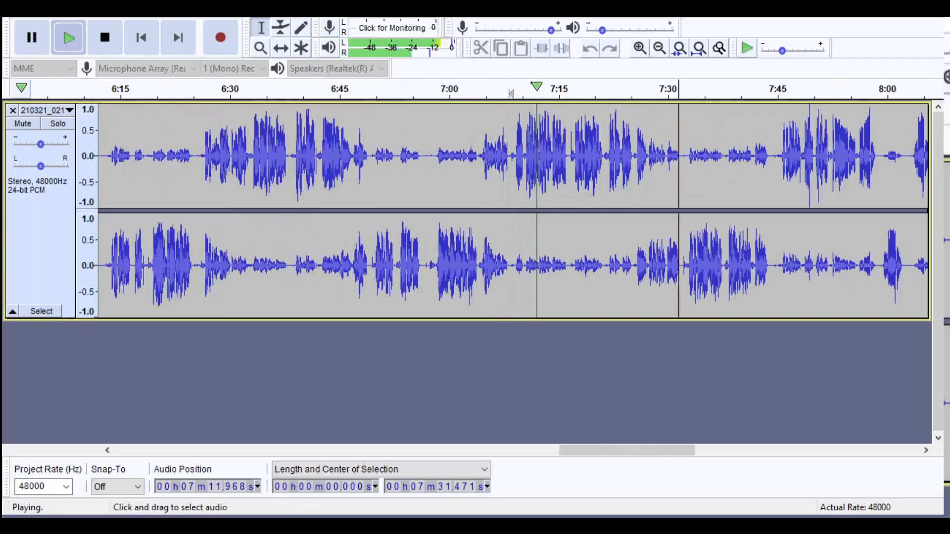
pyautogui.press('space')
pyautogui.click(640, 48)
pyautogui.click(639, 48)
pyautogui.click(640, 48)
pyautogui.click(640, 48)
pyautogui.press('space')
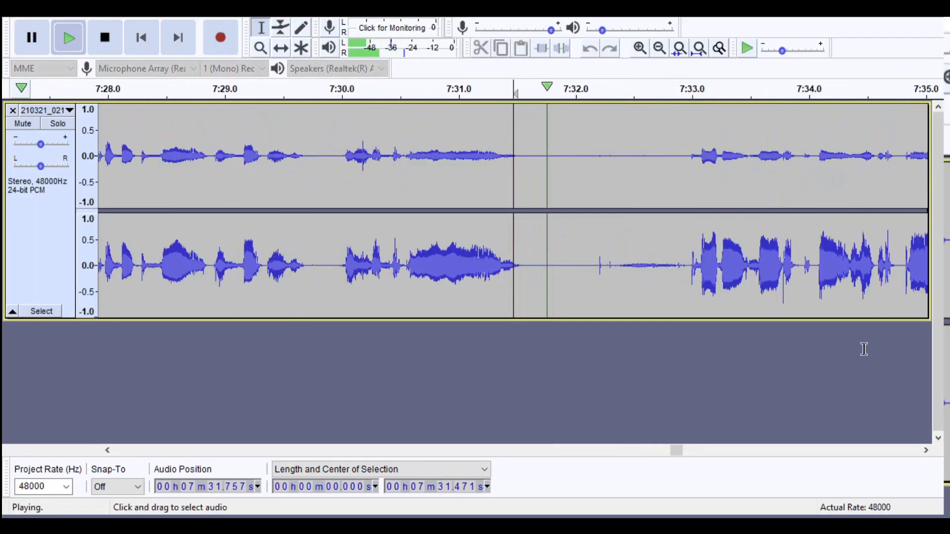
# - Listen to the pause starting at about 7:43.4 and examine its waveform up close
pyautogui.click(660, 48)
pyautogui.click(660, 48)
pyautogui.click(660, 48)
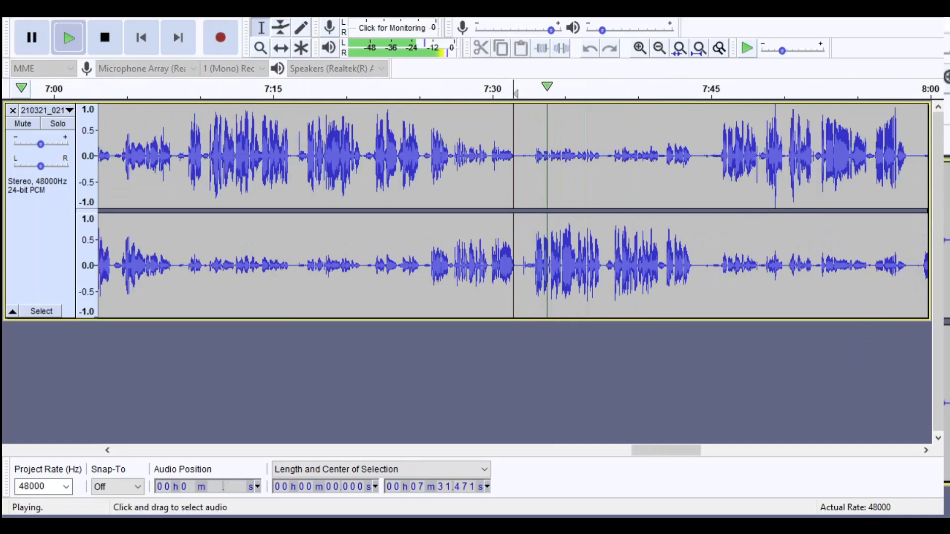
pyautogui.click(640, 48)
pyautogui.click(640, 48)
pyautogui.click(640, 48)
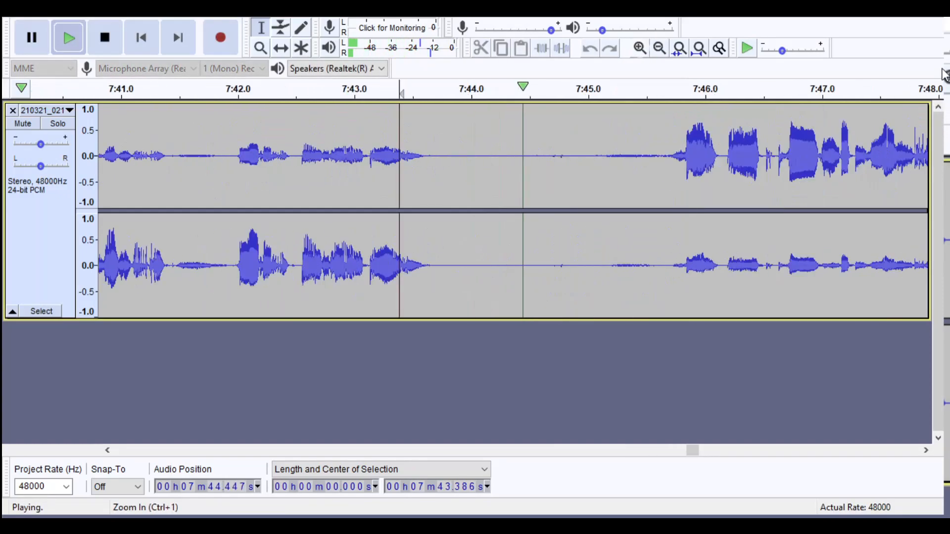
pyautogui.press('space')
# - Listen from about 7:58.3 into the following speech and examine the pause between them
pyautogui.click(660, 48)
pyautogui.click(660, 48)
pyautogui.click(659, 48)
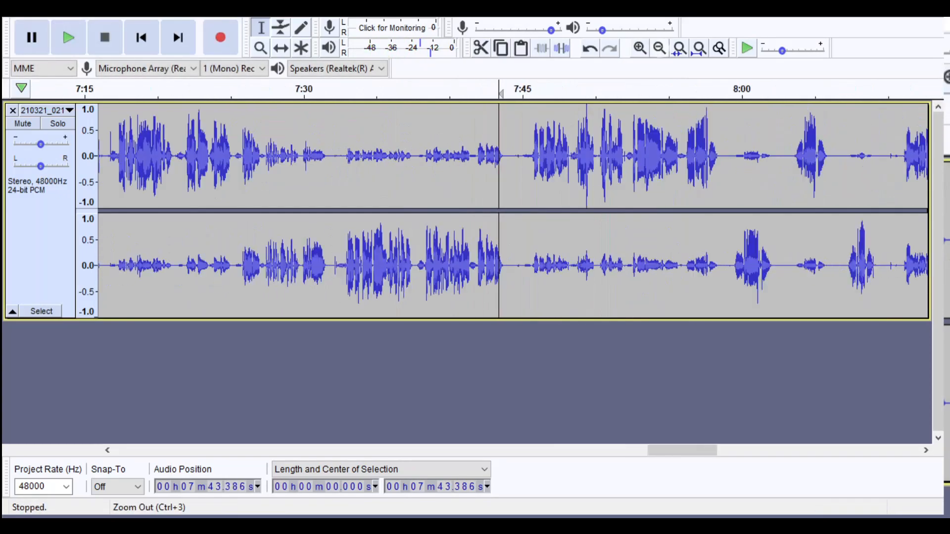
pyautogui.click(716, 163)
pyautogui.press('space')
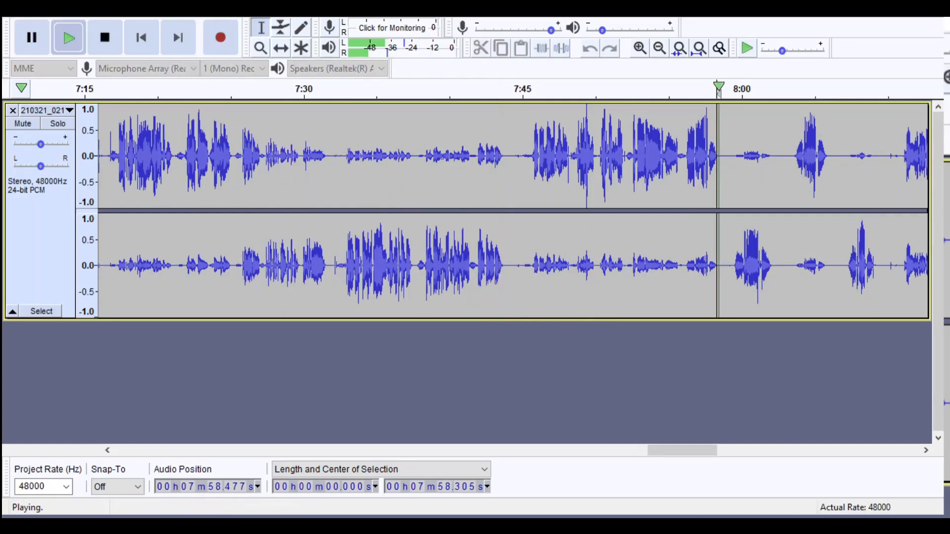
pyautogui.click(640, 48)
pyautogui.click(640, 48)
pyautogui.click(660, 48)
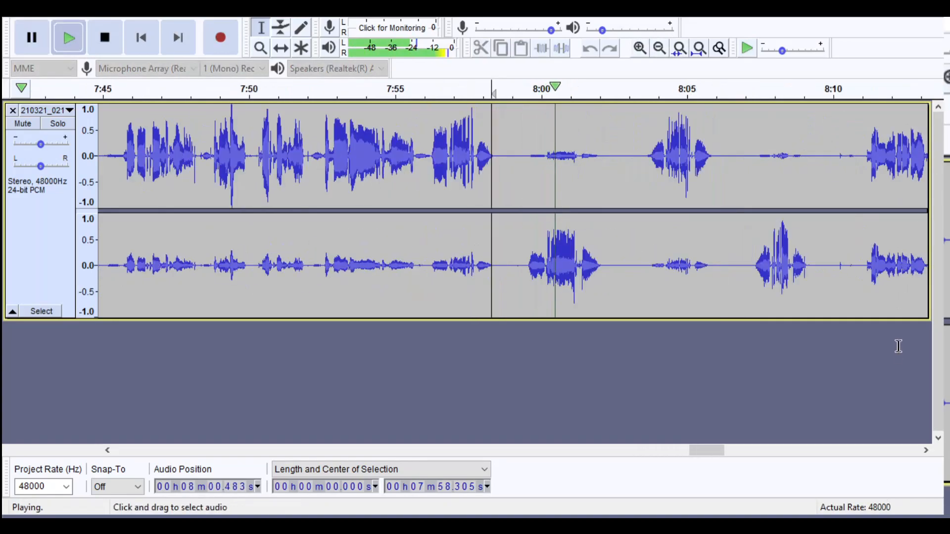
# - Check the short pauses at about 8:02.2 and 8:09.5, listening on from the second one
pyautogui.press('space')
pyautogui.click(660, 48)
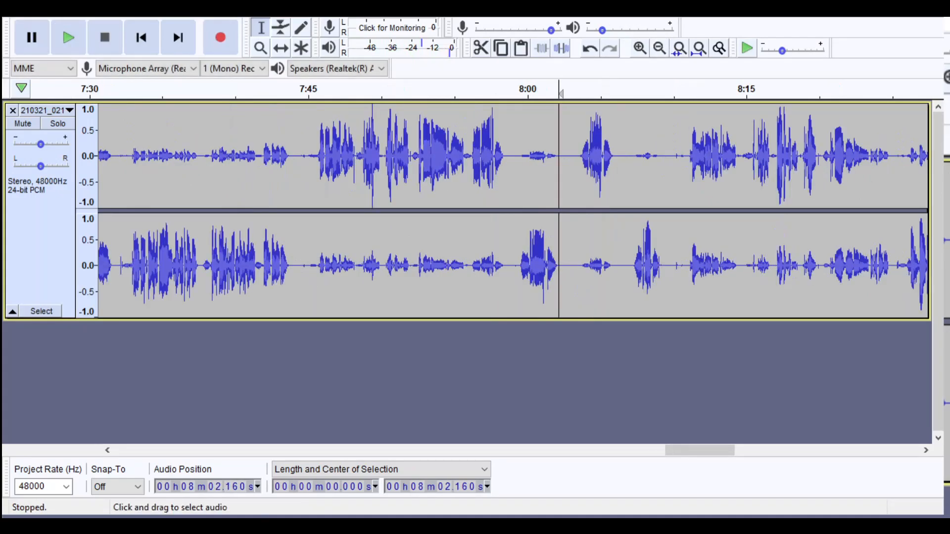
pyautogui.press('space')
pyautogui.click(660, 48)
pyautogui.click(660, 48)
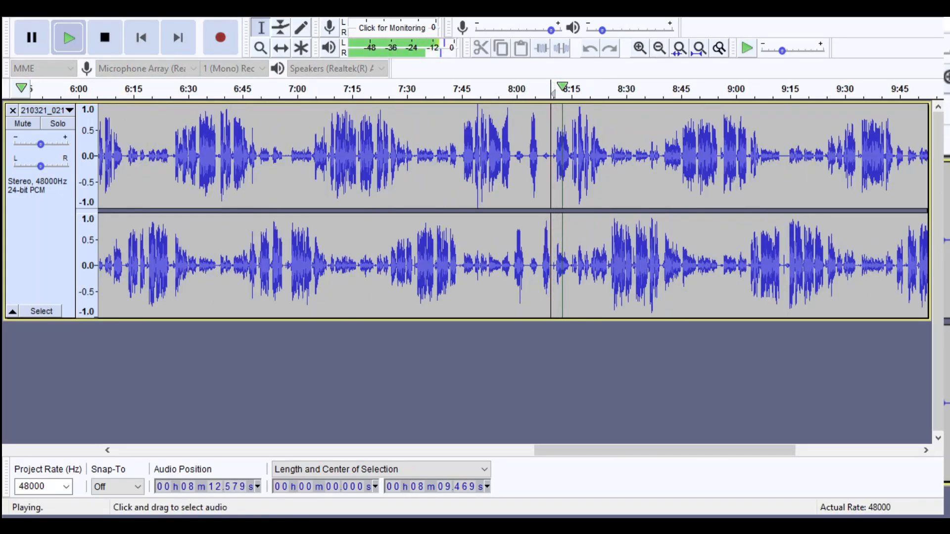
# - Listen to the pause starting at about 9:12.3 and examine the small spike in it
pyautogui.press('space')
pyautogui.click(640, 48)
pyautogui.click(640, 48)
pyautogui.click(640, 48)
pyautogui.click(639, 48)
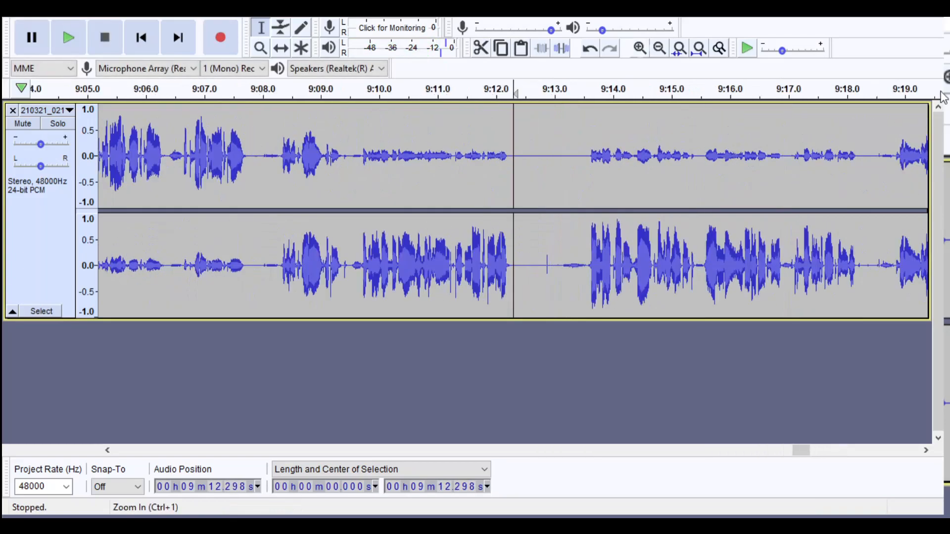
pyautogui.press('space')
pyautogui.press('space')
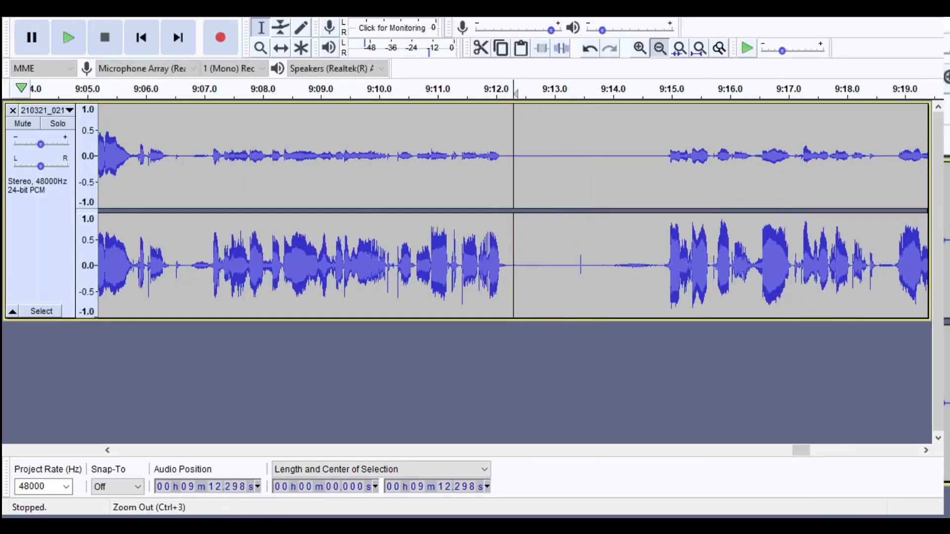
# - Listen to the pause starting at about 9:32.5 and examine its waveform up close
pyautogui.click(660, 48)
pyautogui.click(659, 48)
pyautogui.click(660, 48)
pyautogui.click(661, 267)
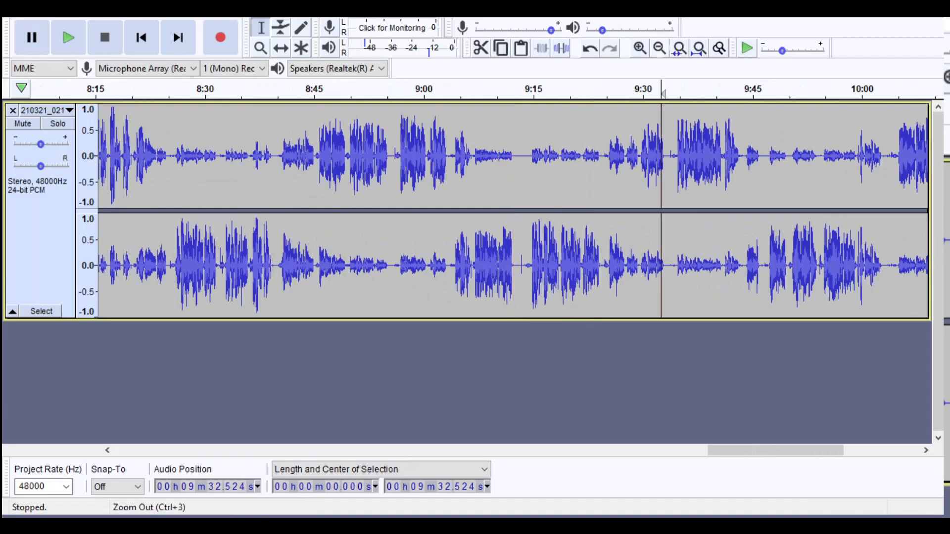
pyautogui.click(640, 48)
pyautogui.click(640, 48)
pyautogui.click(640, 48)
pyautogui.press('space')
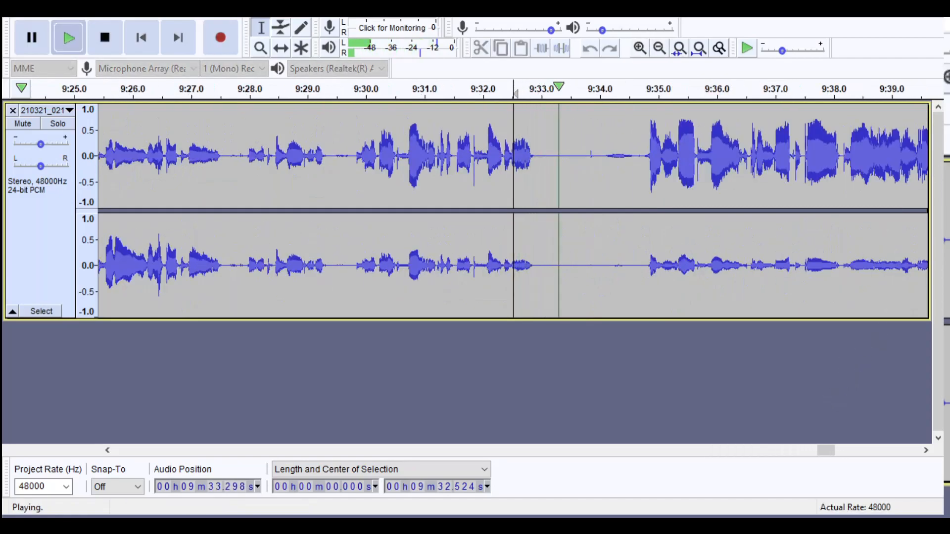
pyautogui.press('space')
# - Check the pauses at about 9:43.7, 10:02.7 and 10:11.4 by listening and examining the waveform
pyautogui.click(659, 48)
pyautogui.click(660, 48)
pyautogui.click(660, 48)
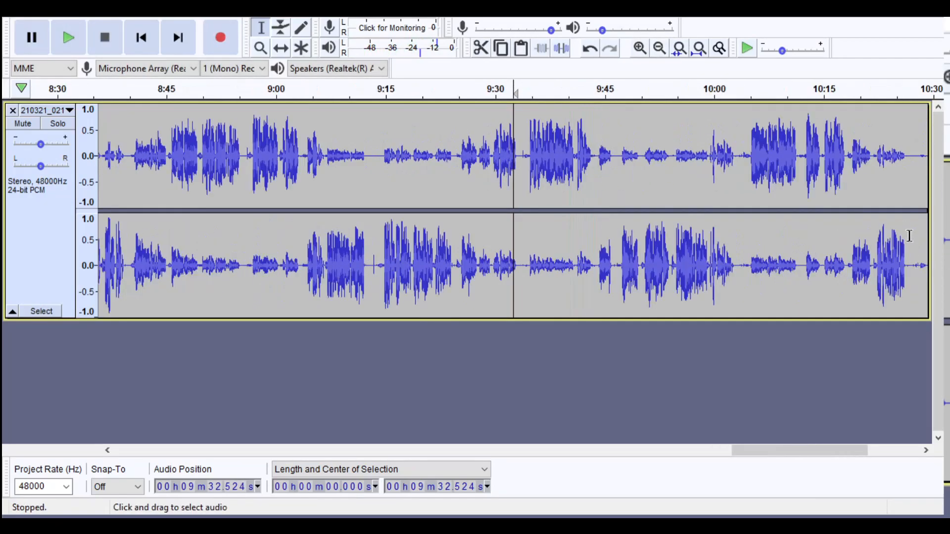
pyautogui.click(596, 148)
pyautogui.press('space')
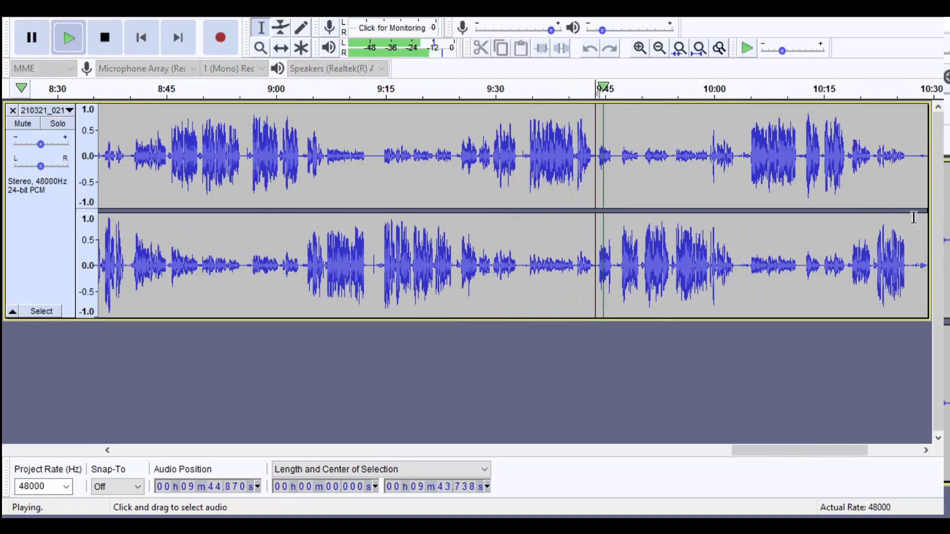
pyautogui.click(733, 218)
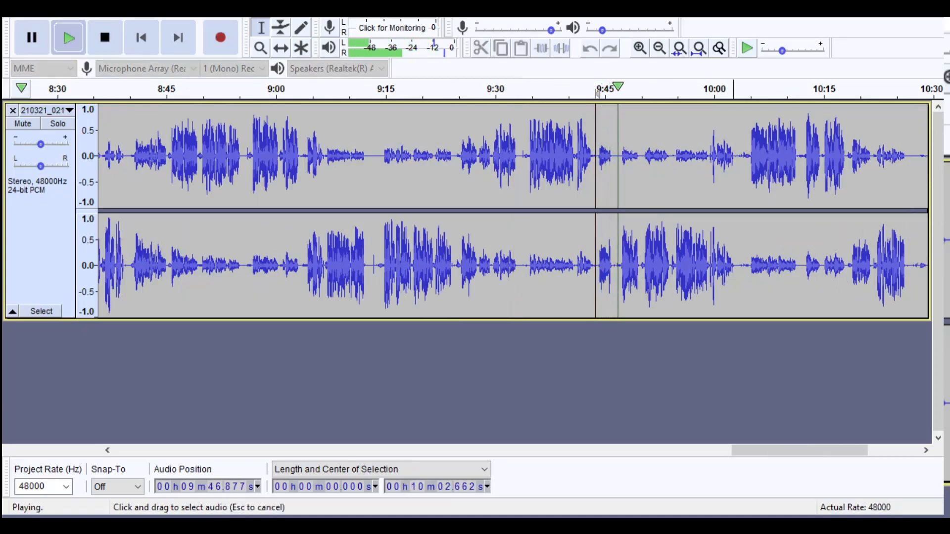
pyautogui.click(640, 48)
pyautogui.click(640, 48)
pyautogui.click(640, 48)
pyautogui.click(659, 48)
pyautogui.click(659, 48)
pyautogui.click(660, 48)
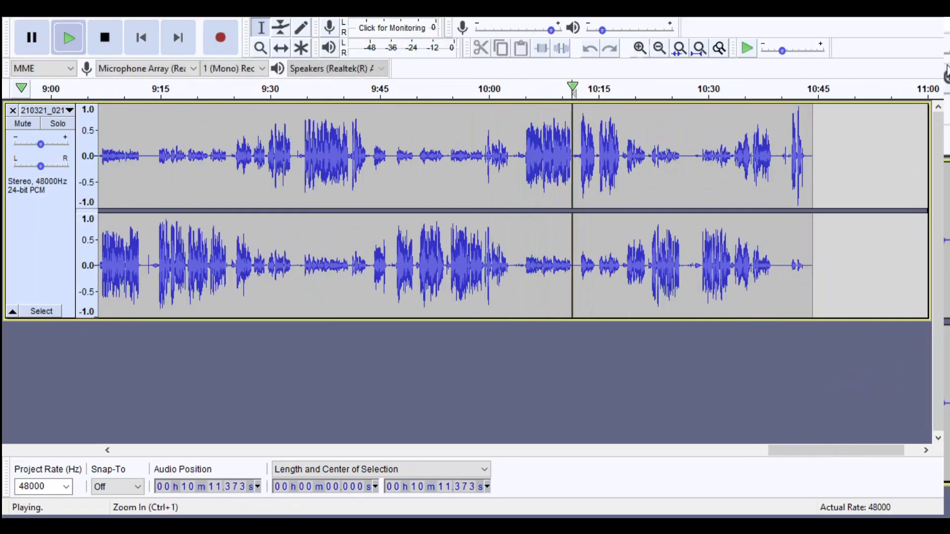
# - Listen to the pause starting at about 10:26.1
pyautogui.click(640, 48)
pyautogui.click(640, 48)
pyautogui.moveTo(871, 451); pyautogui.dragTo(889, 450)
pyautogui.click(778, 267)
pyautogui.press('space')
pyautogui.press('space')
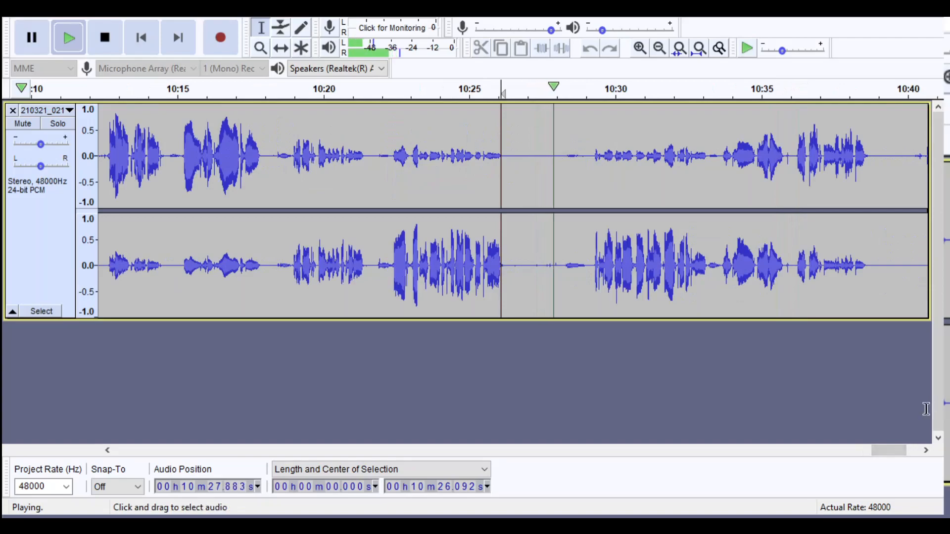
# - Cut about 1.28 s of silence starting at about 10:26.5 and listen to the shortened pause
pyautogui.press('space')
pyautogui.moveTo(513, 264); pyautogui.dragTo(549, 286)
pyautogui.press('space')
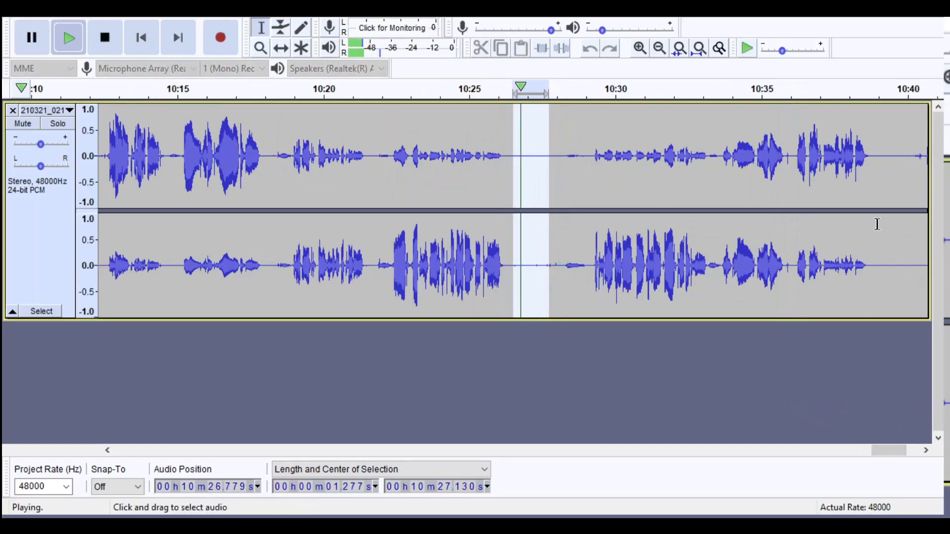
pyautogui.click(640, 48)
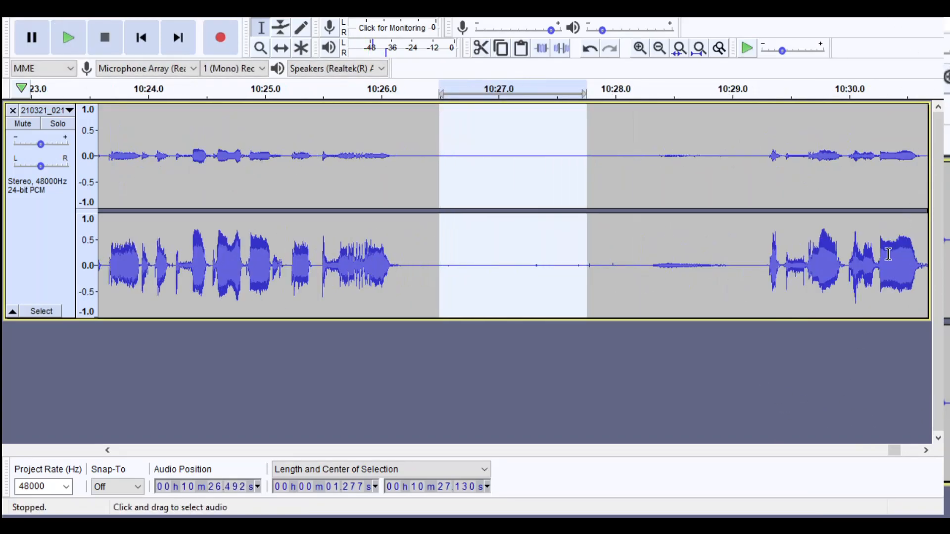
pyautogui.click(643, 349)
pyautogui.press('space')
# - Mark the pause before the final words from about 10:37.5 to 10:40.2 and listen to it
pyautogui.press('space')
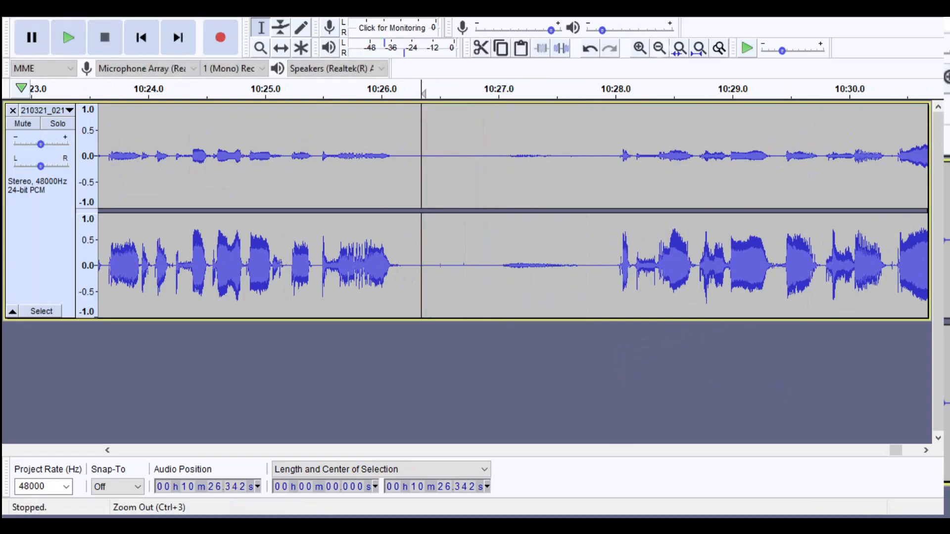
pyautogui.click(660, 48)
pyautogui.moveTo(816, 262)
pyautogui.mouseDown()
pyautogui.moveTo(930, 263)
pyautogui.moveTo(812, 262)
pyautogui.moveTo(828, 262)
pyautogui.mouseUp()
pyautogui.press('space')
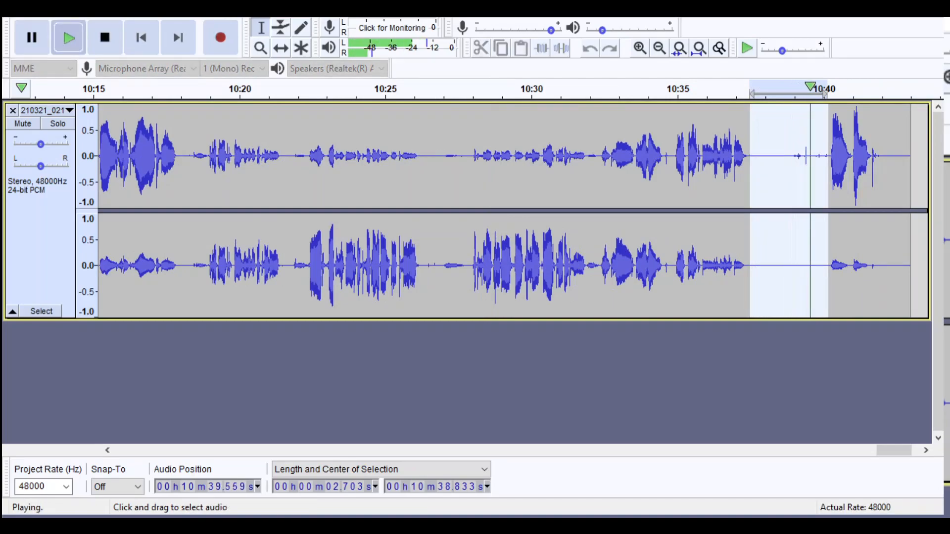
pyautogui.click(783, 262)
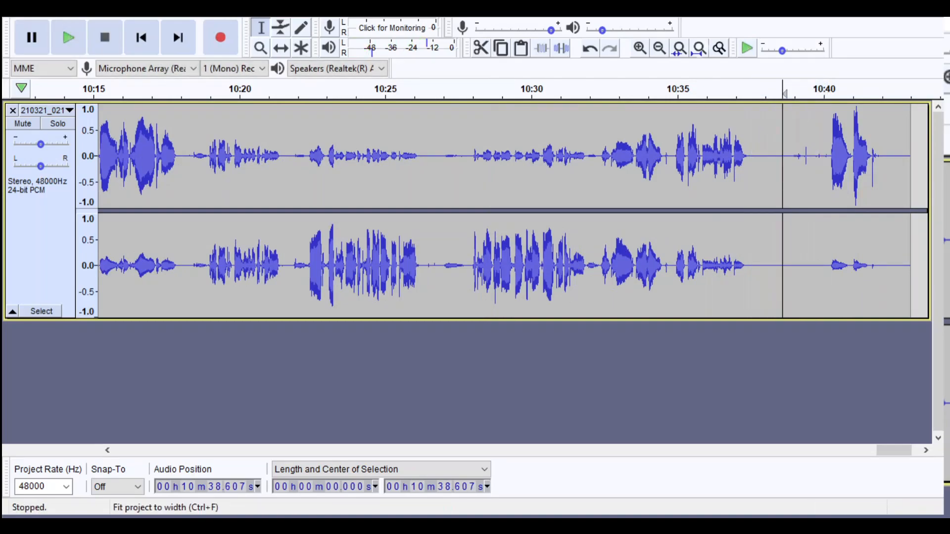
# - Return to the beginning of the recording with a wider overview of the waveform
pyautogui.click(660, 48)
pyautogui.click(660, 48)
pyautogui.moveTo(824, 451); pyautogui.dragTo(178, 450)
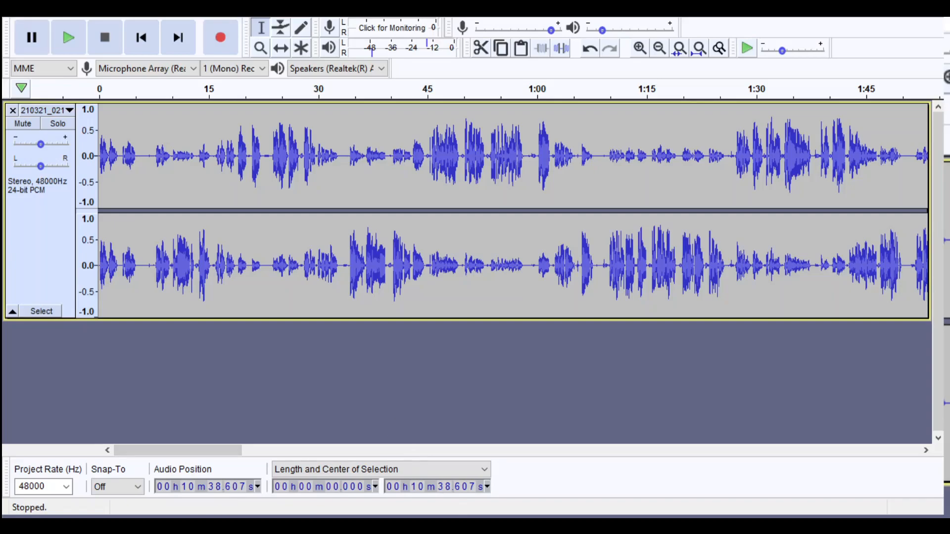
pyautogui.moveTo(179, 450)
pyautogui.mouseDown()
pyautogui.moveTo(831, 451)
pyautogui.moveTo(178, 451)
pyautogui.mouseUp()
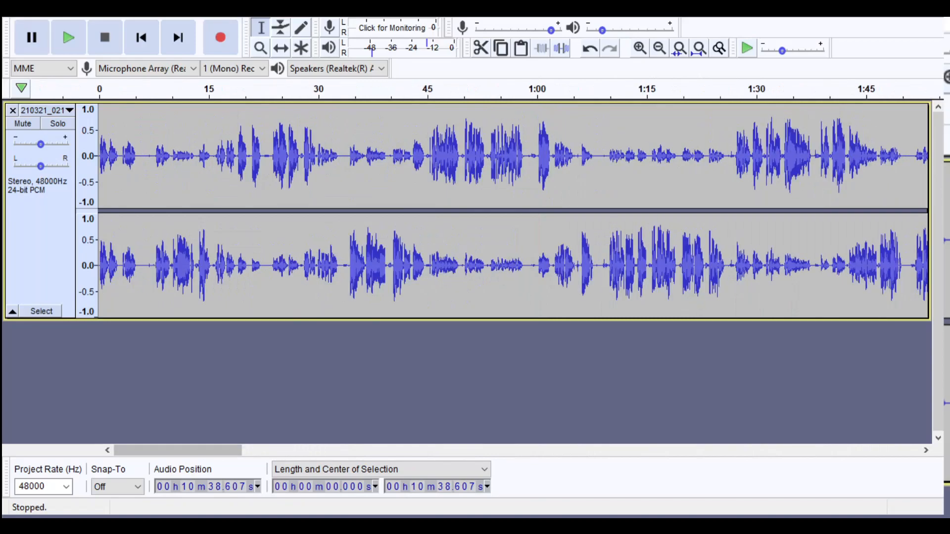